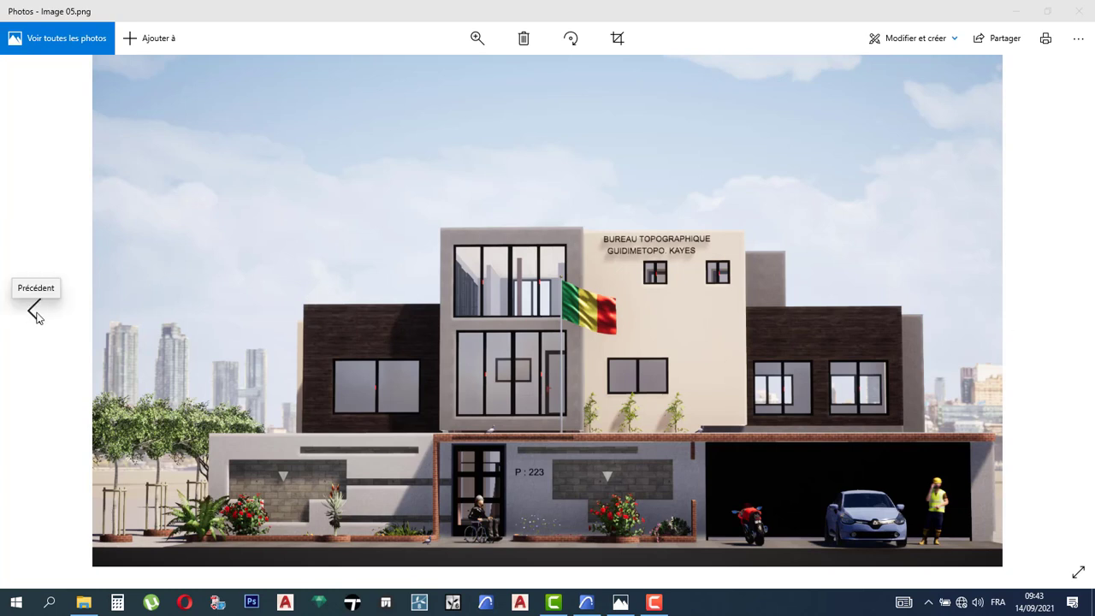
- Review the exterior renderings of the office building, going back from Image 05 to Image 02
click(37, 318)
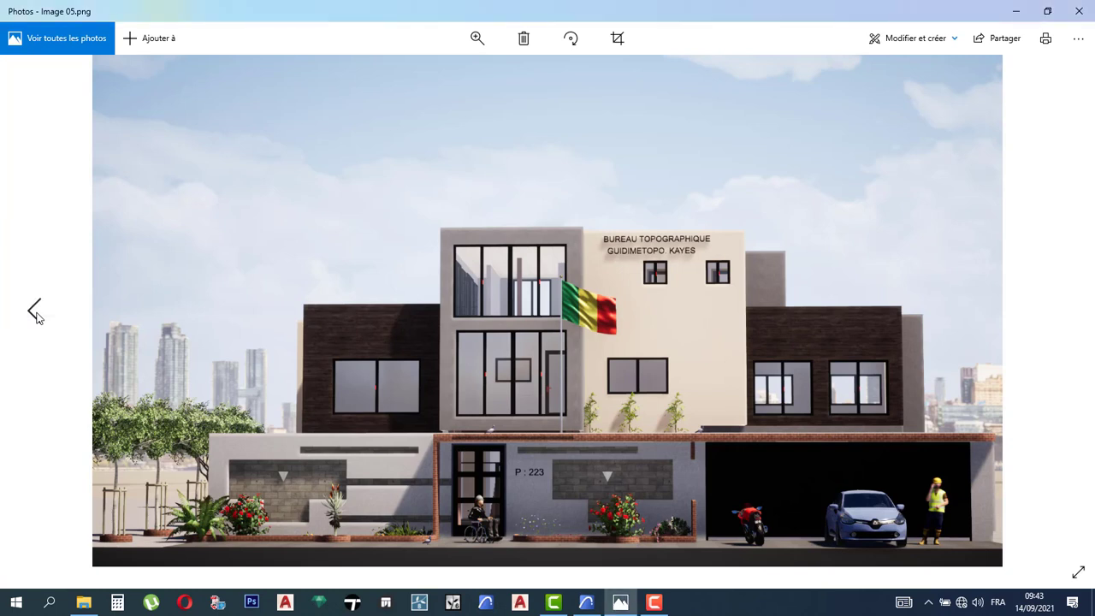
click(35, 311)
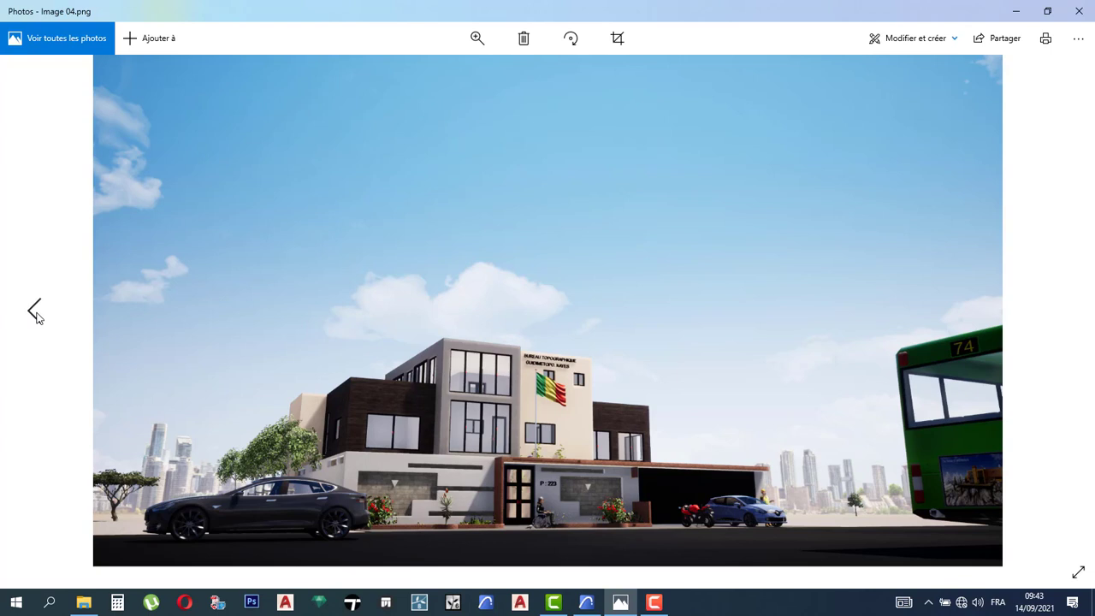
click(34, 310)
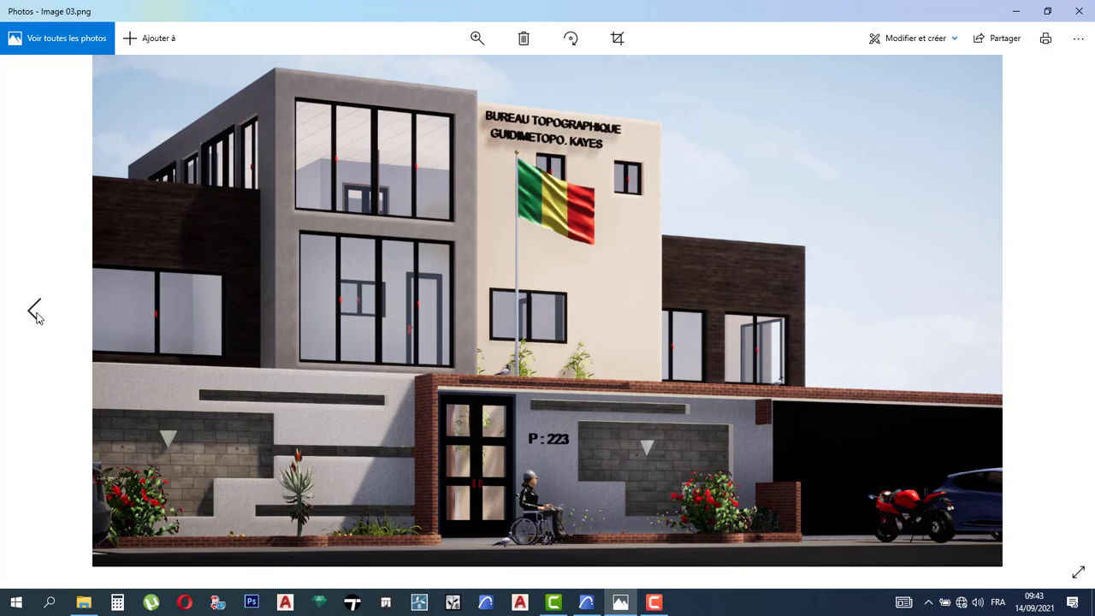
click(35, 314)
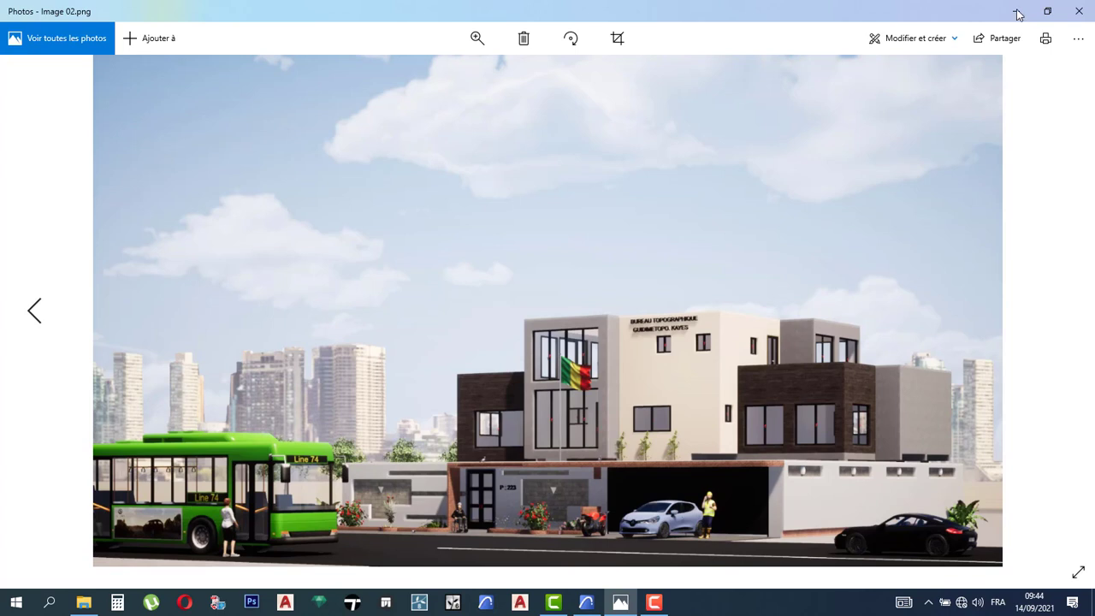
key(Left)
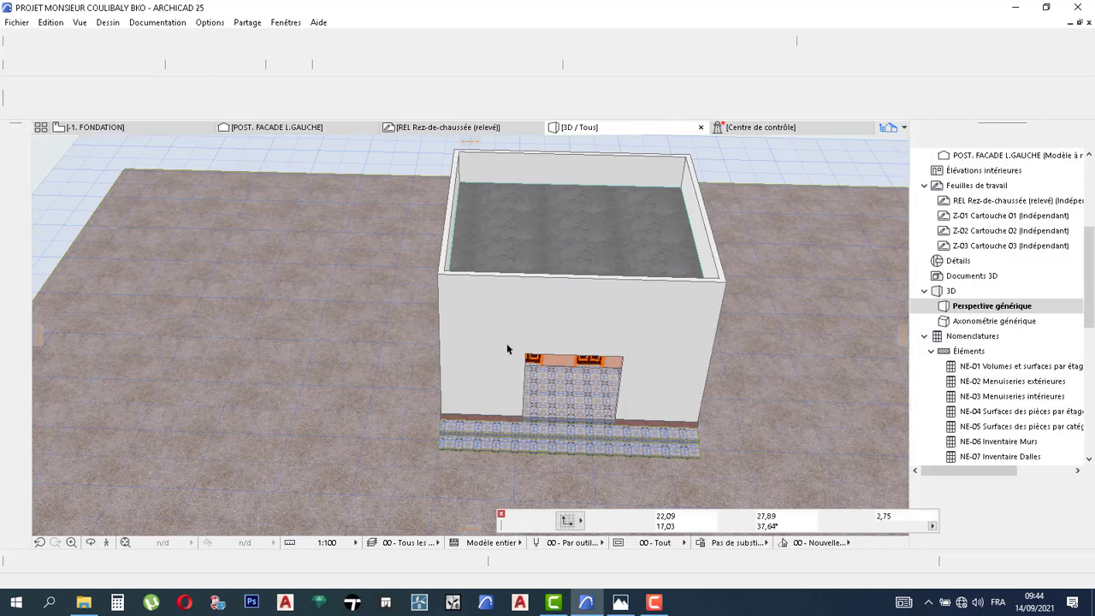
- Switch to the ARCHICAD project and open the 0. RDC floor plan
mouse_move(508, 346)
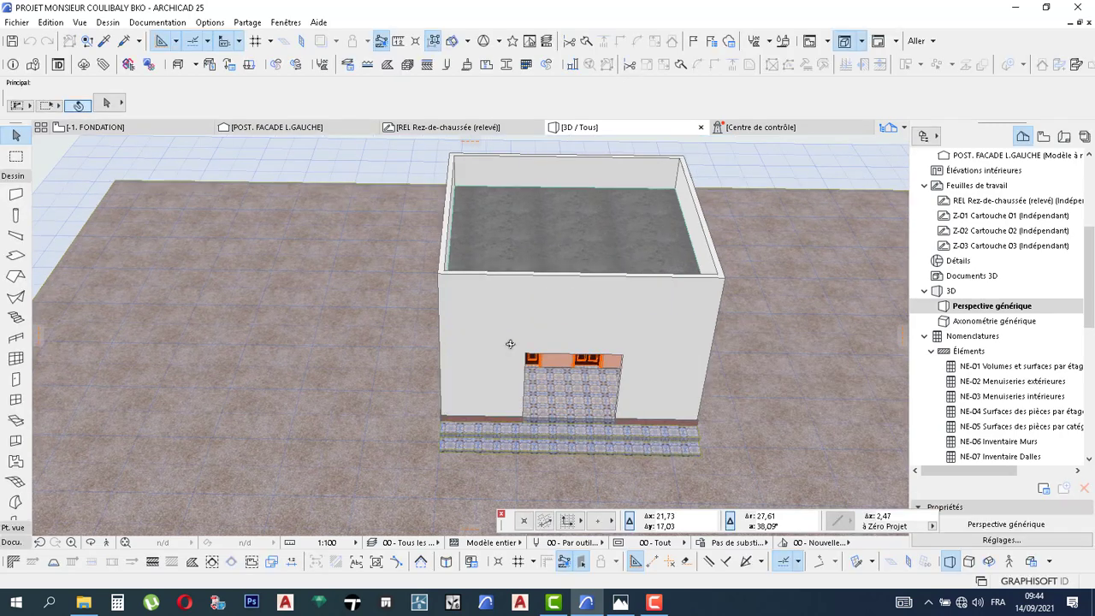
shift+middle_drag(511, 344, 552, 235)
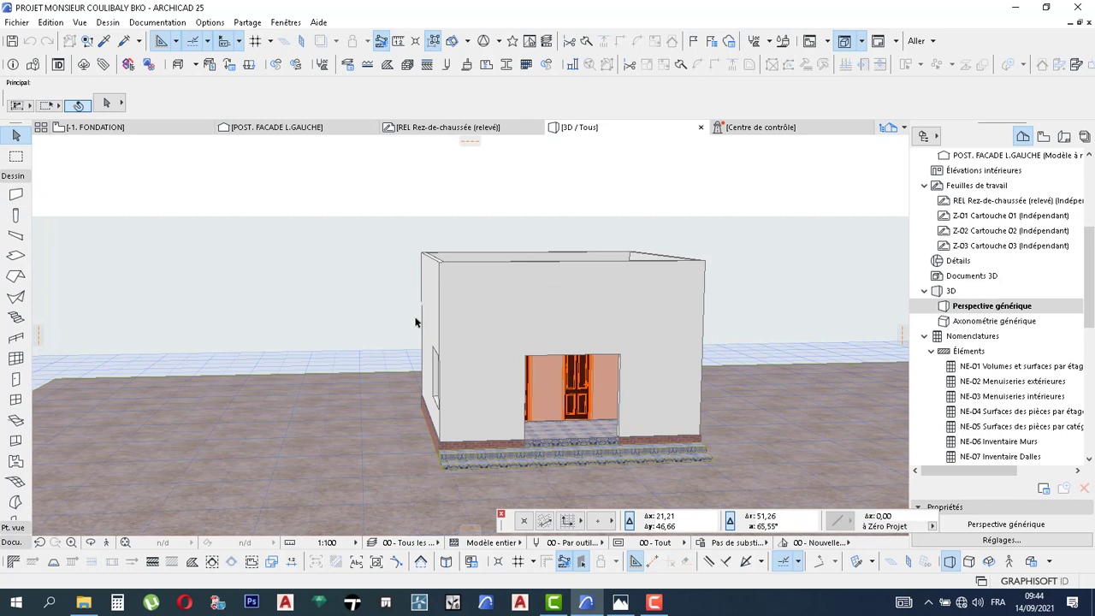
scroll(464, 308, up, 2)
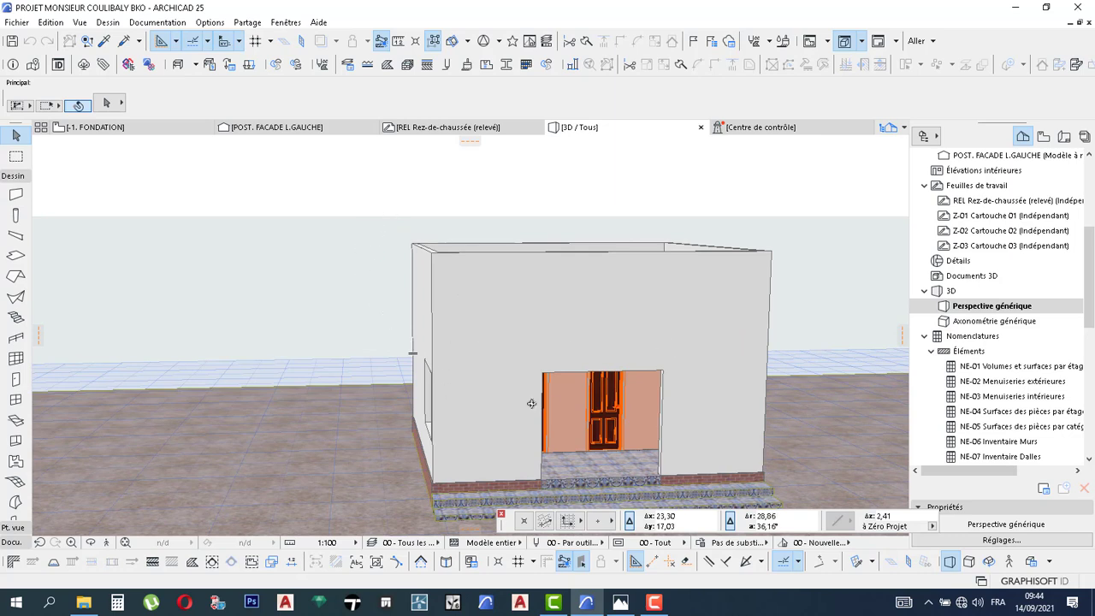
shift+middle_drag(531, 404, 531, 404)
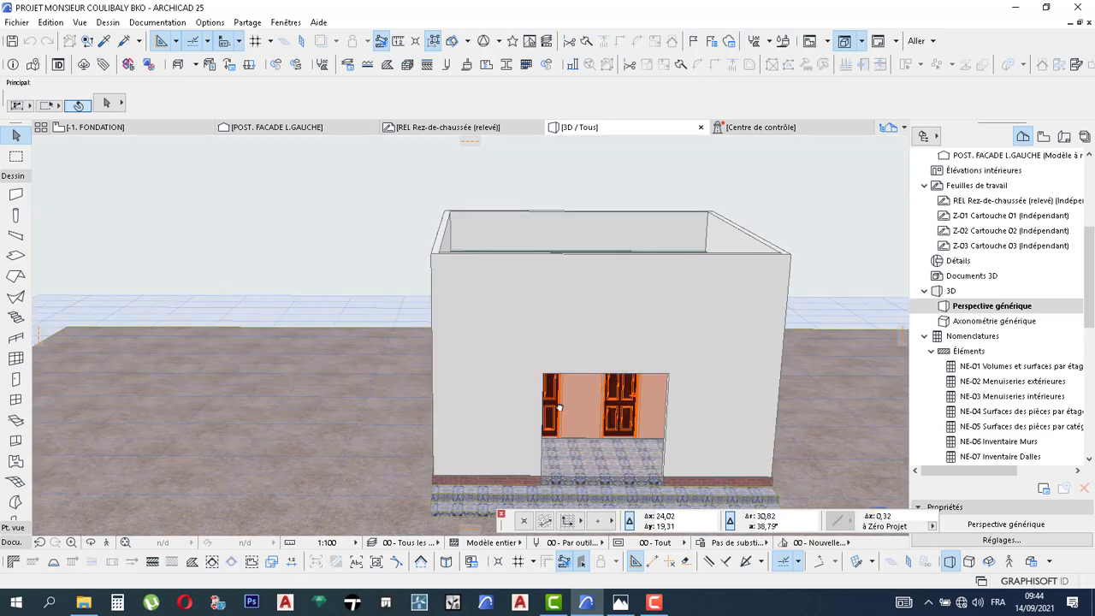
middle_drag(532, 404, 416, 354)
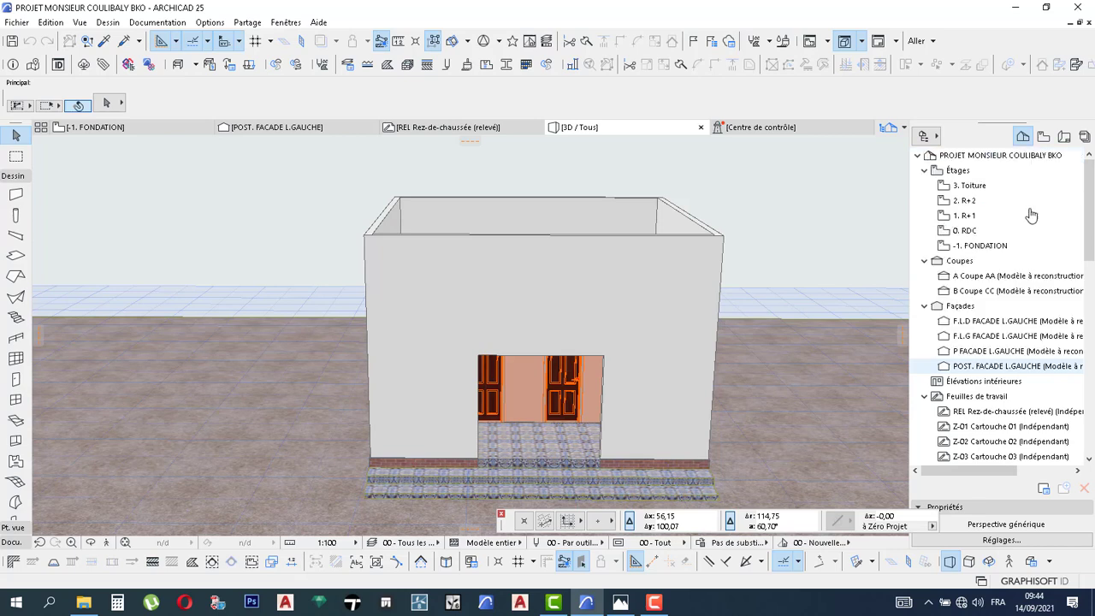
double_click(967, 231)
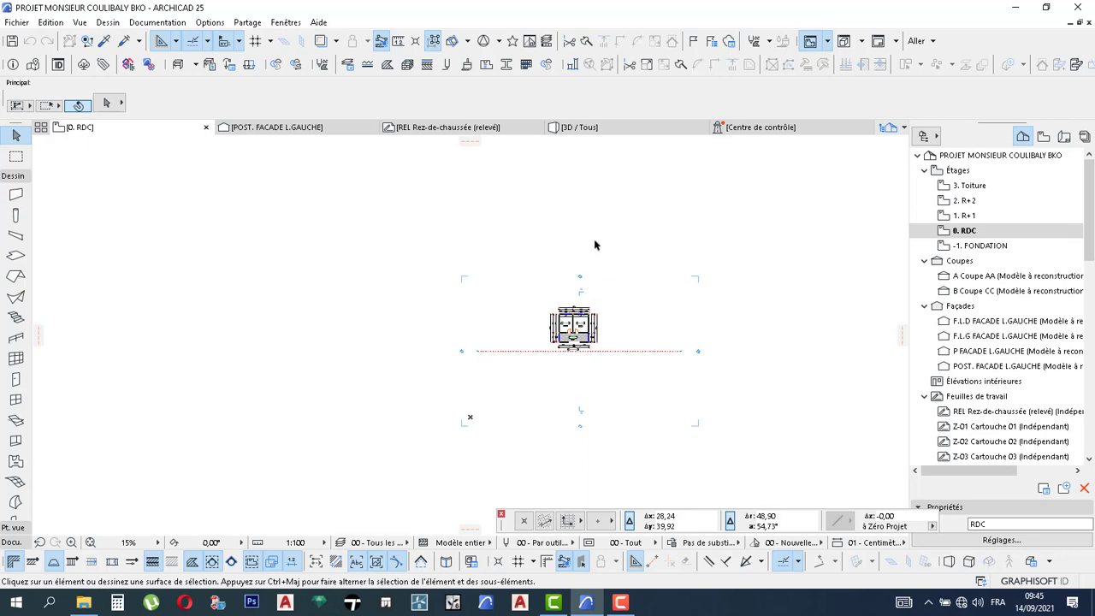
- Move the F.L.D elevation marker close to the building, just outside the dimension lines on the plan's right side
click(700, 289)
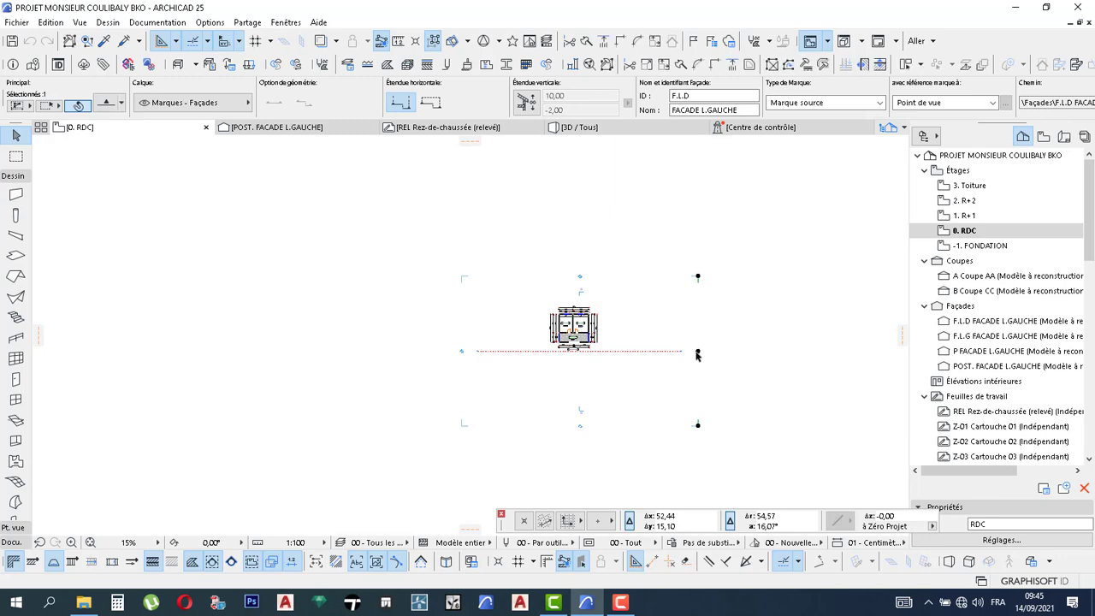
scroll(700, 354, up, 3)
scroll(700, 354, up, 1)
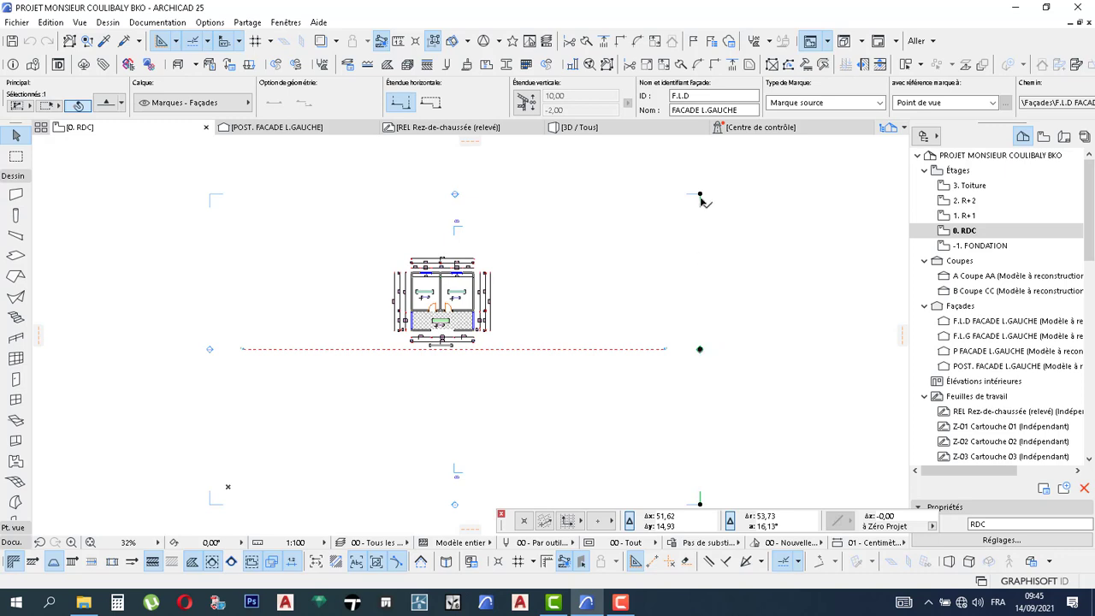
click(700, 350)
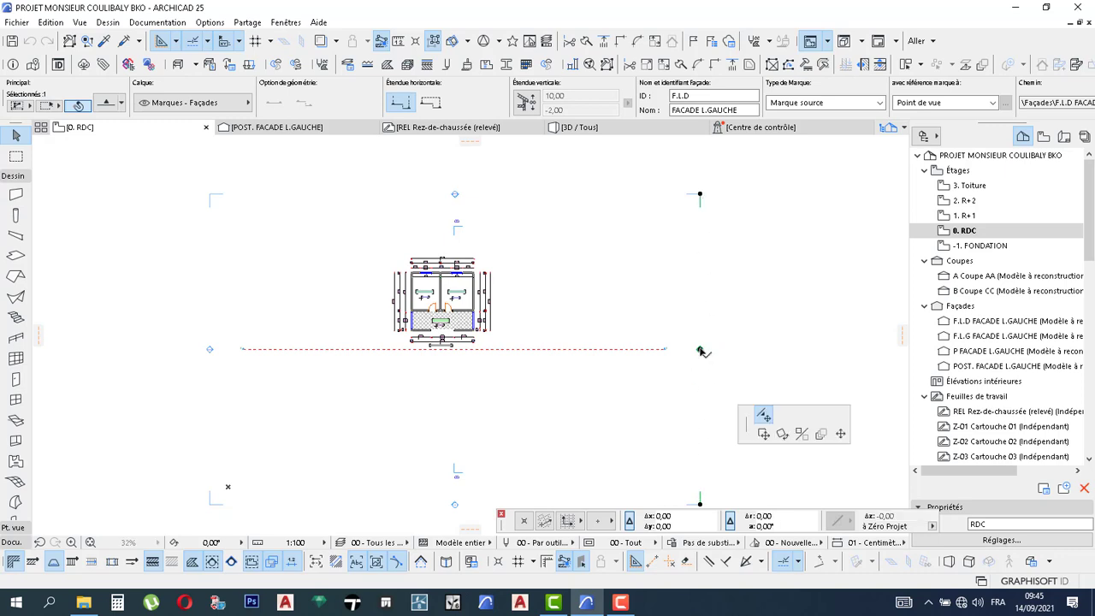
click(767, 415)
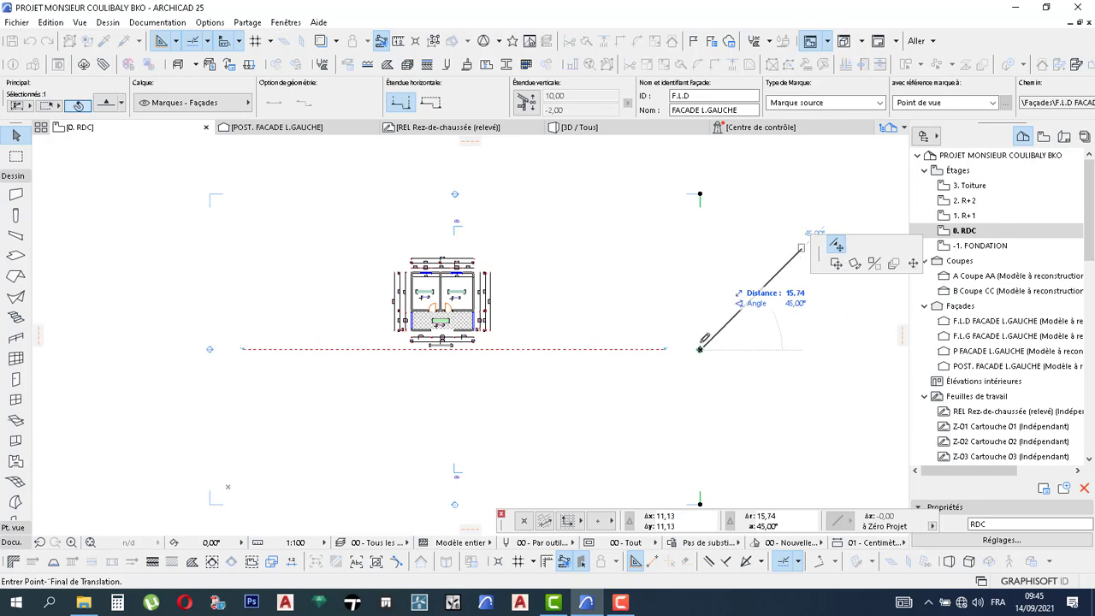
click(837, 264)
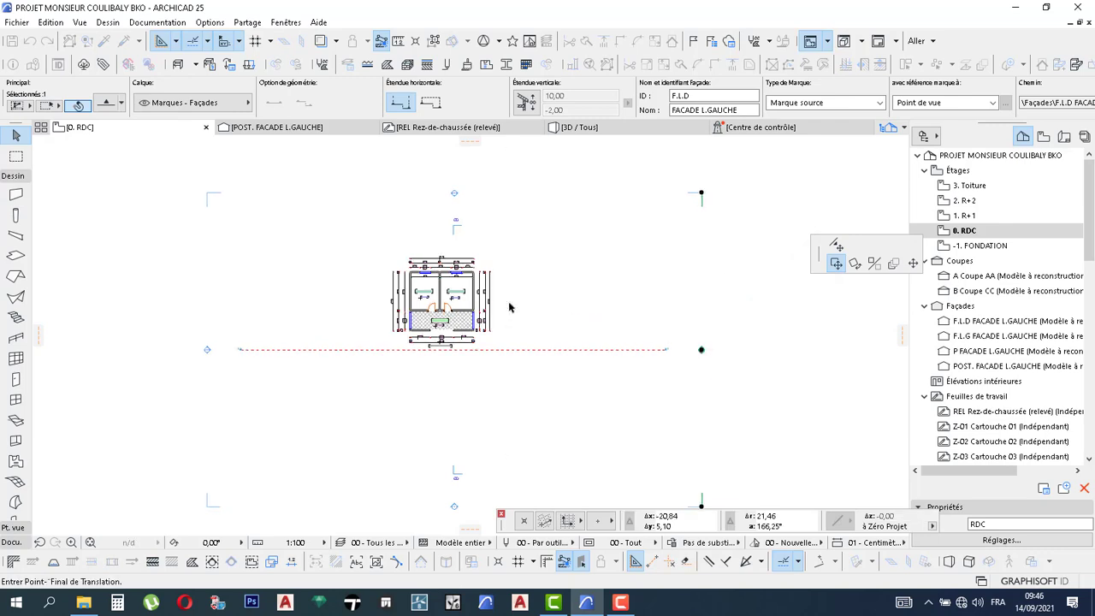
scroll(509, 307, up, 3)
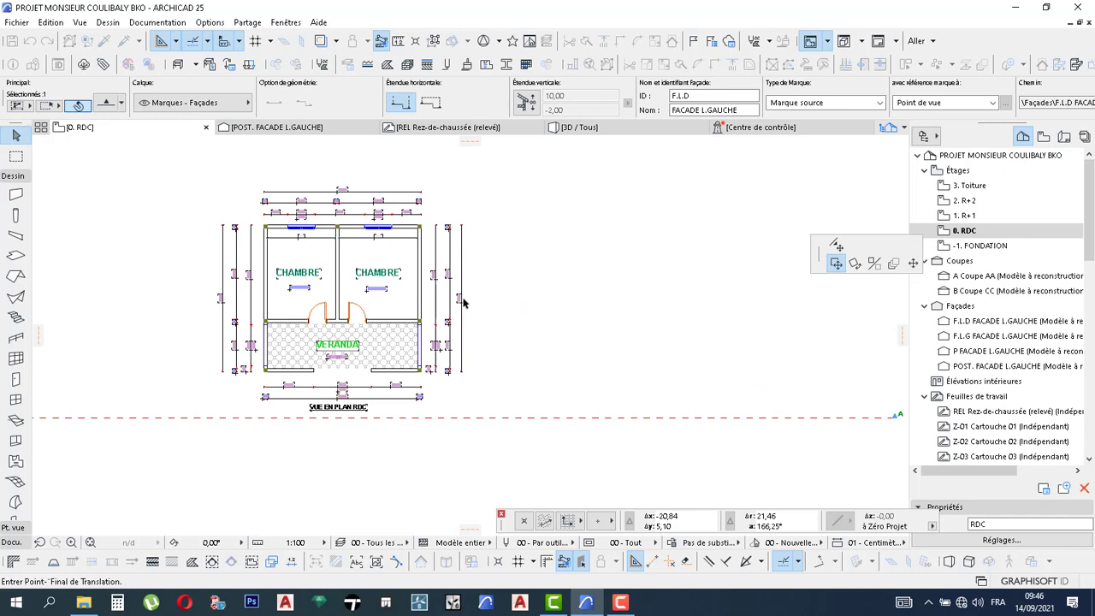
scroll(463, 302, up, 3)
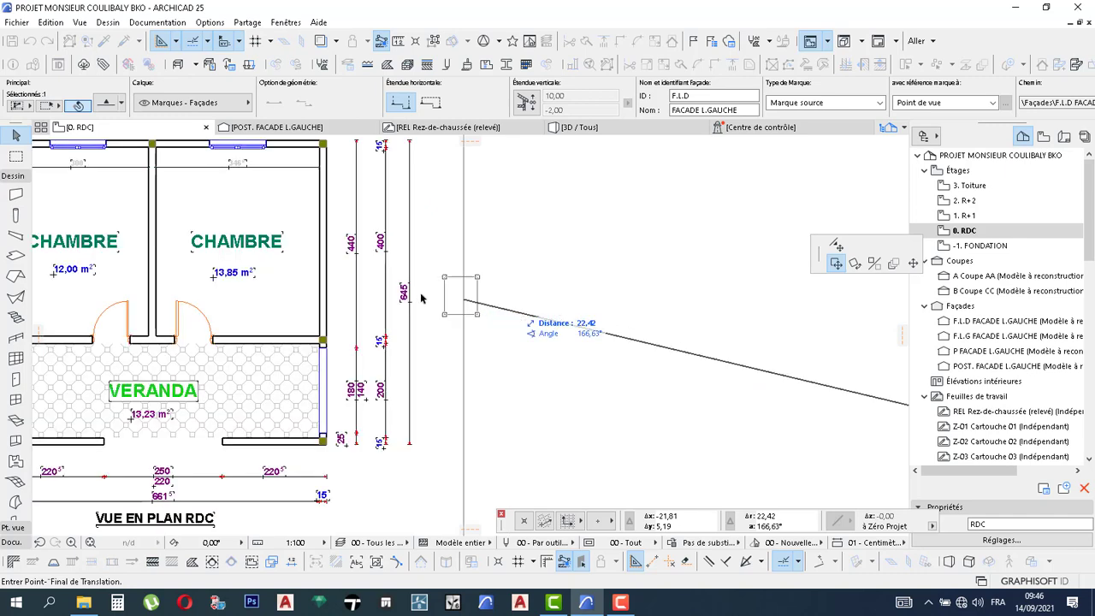
click(512, 302)
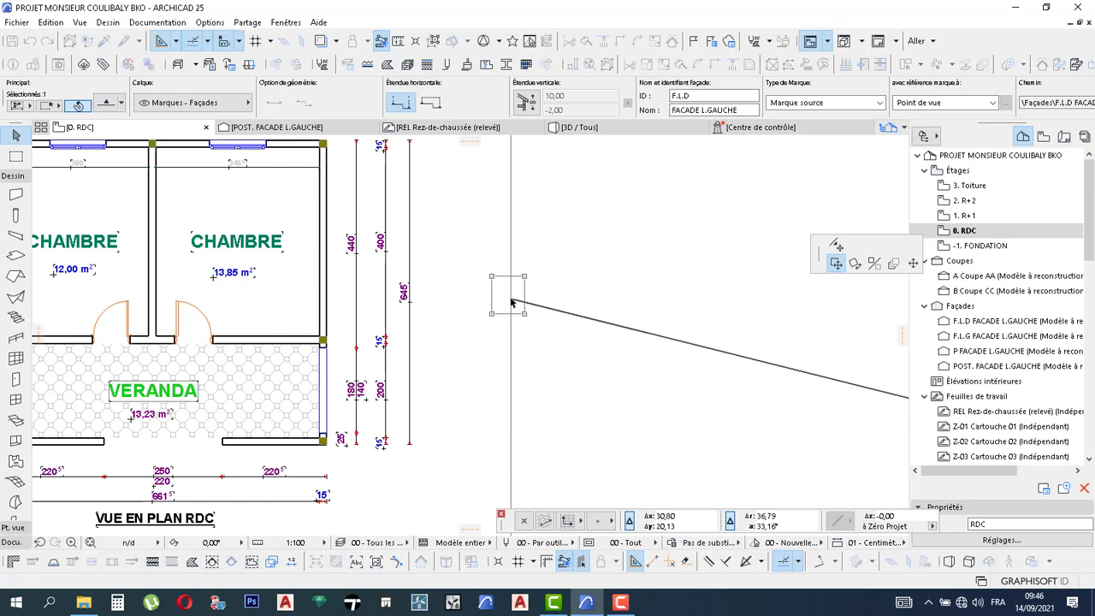
click(510, 301)
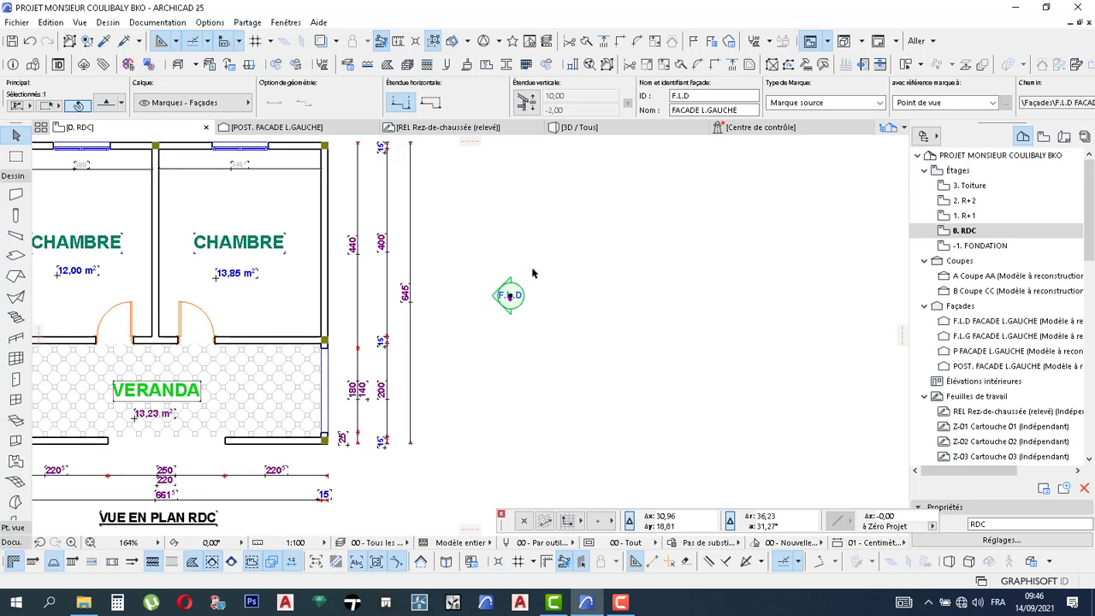
- Shorten the lower end of the F.L.D elevation line by stretching it up to just below the veranda
scroll(522, 342, down, 5)
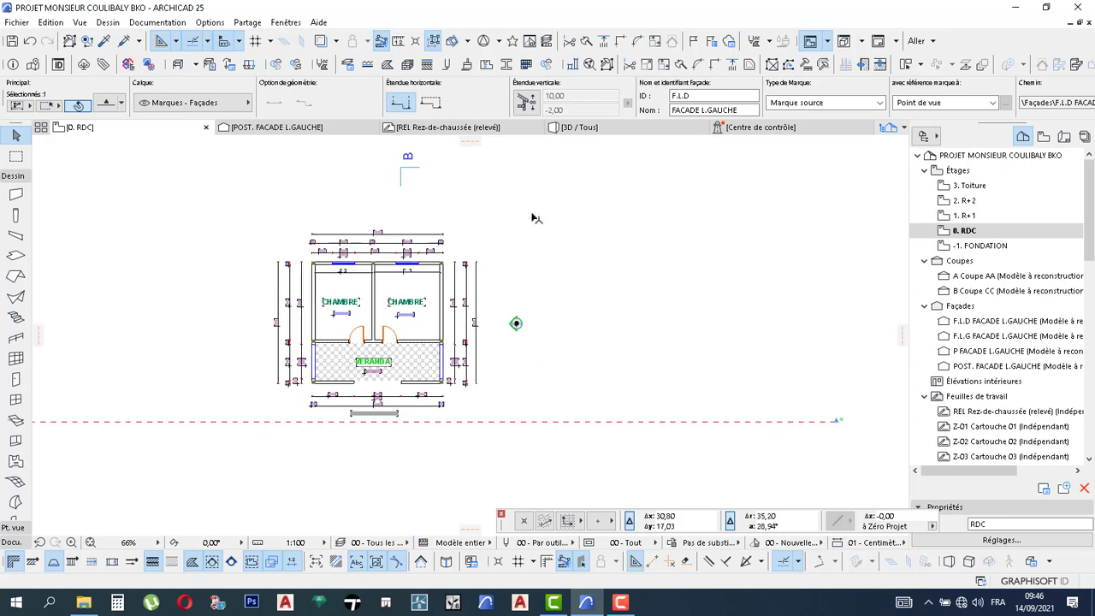
scroll(521, 163, down, 5)
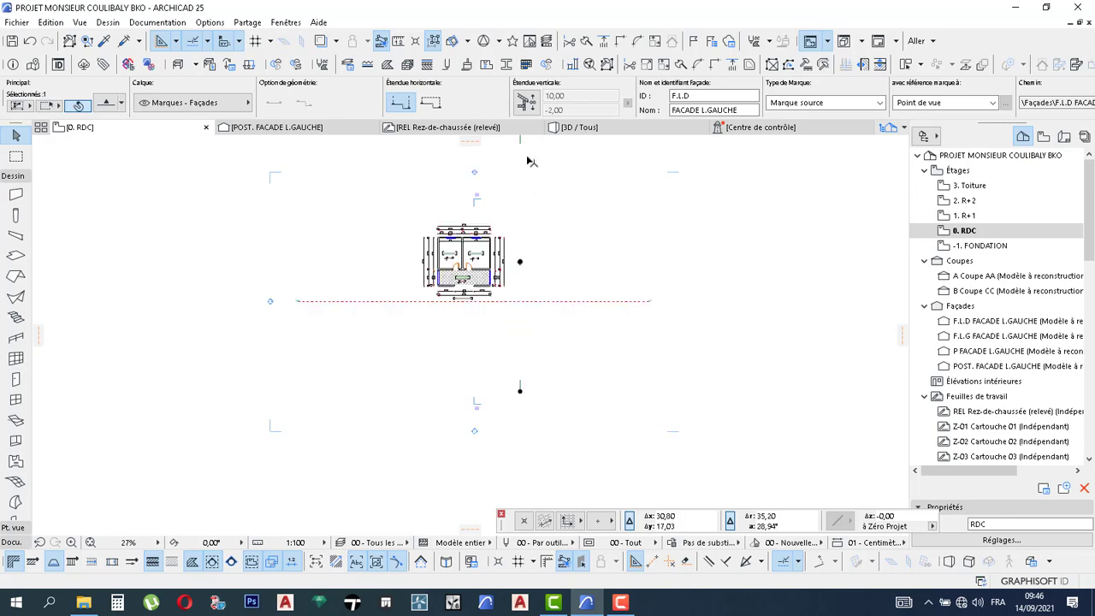
click(520, 391)
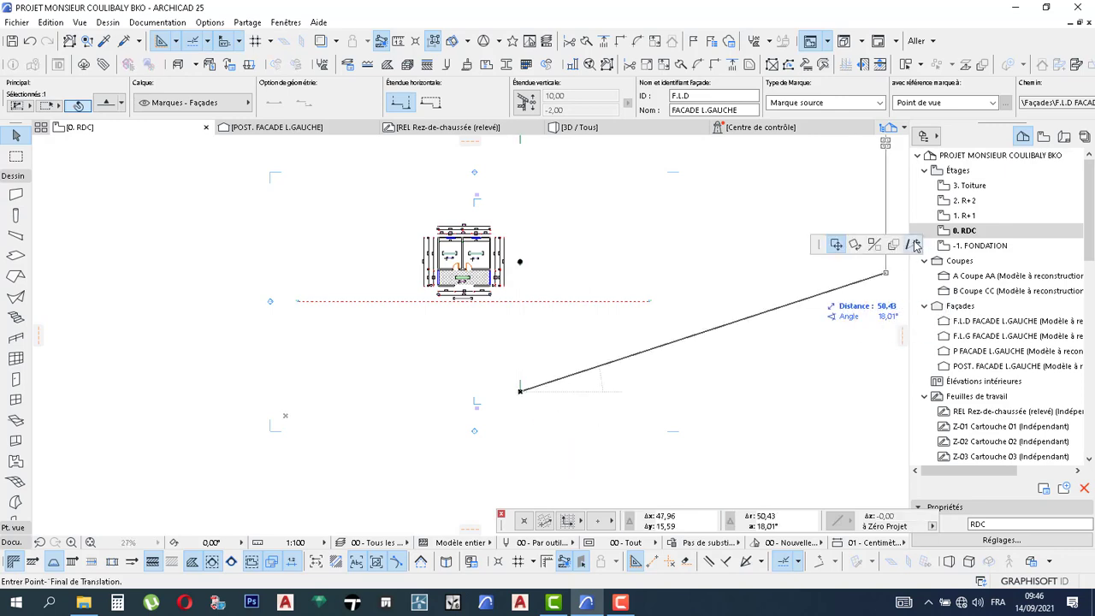
click(914, 246)
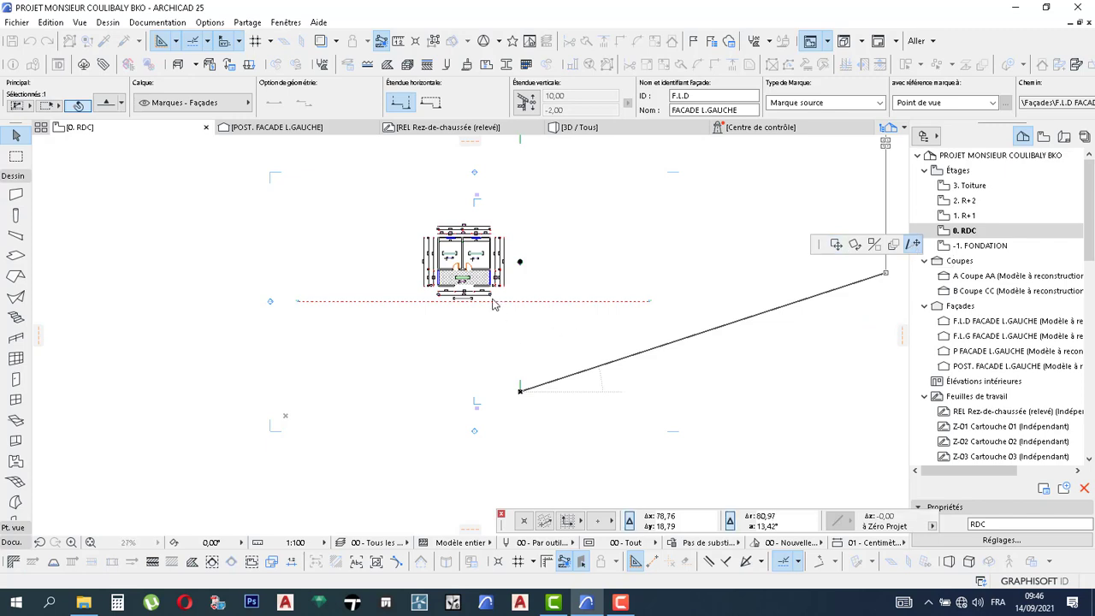
scroll(493, 301, up, 3)
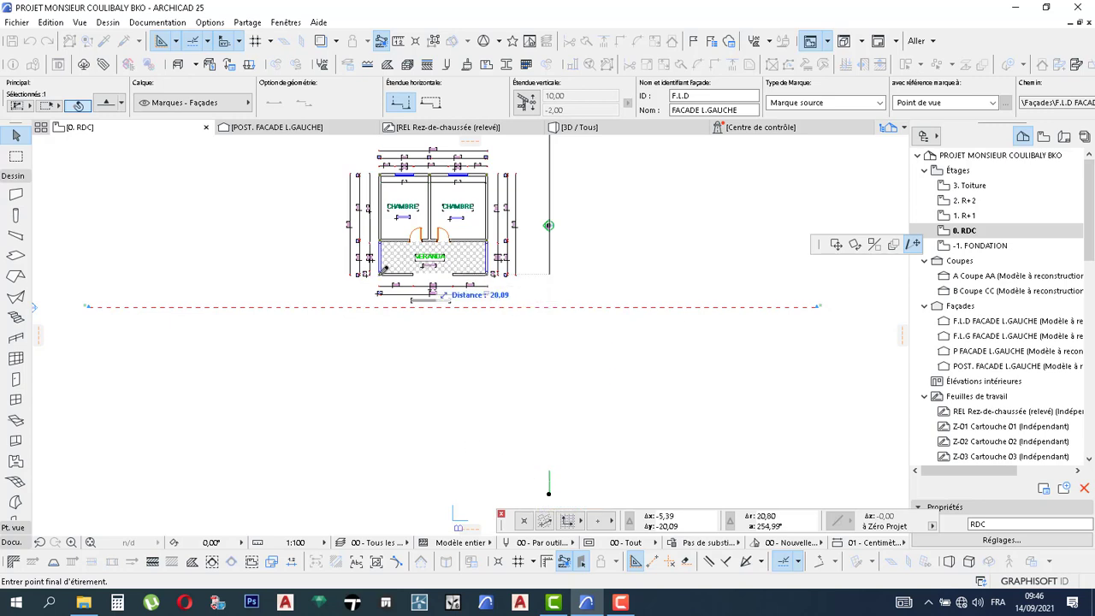
click(521, 296)
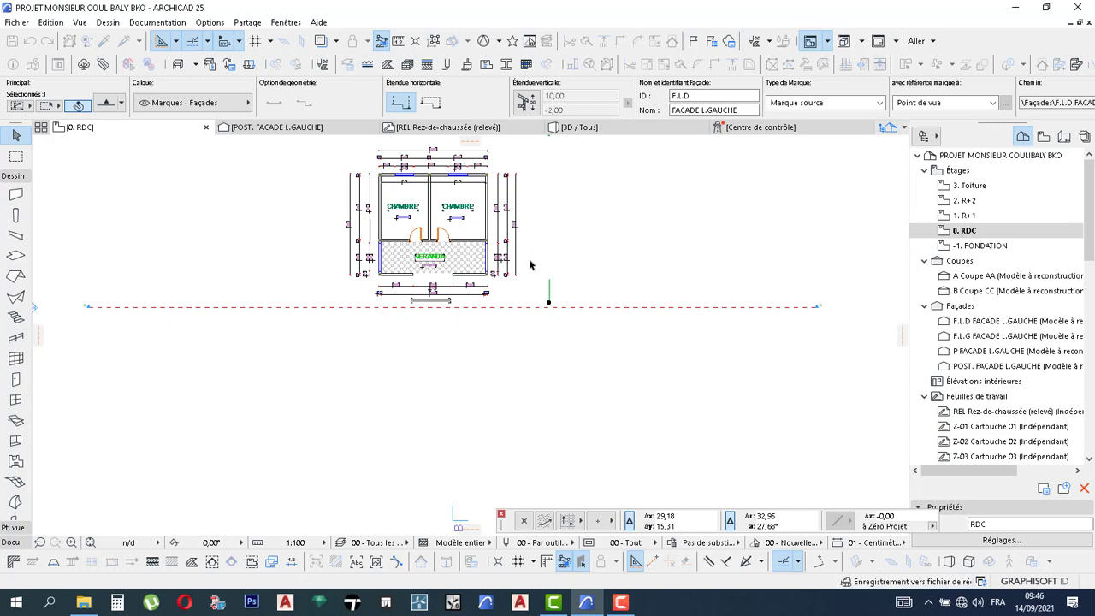
- Shorten the upper end of the F.L.D elevation line by stretching it down to just above the bedrooms' outer wall
scroll(590, 256, down, 2)
scroll(603, 276, down, 2)
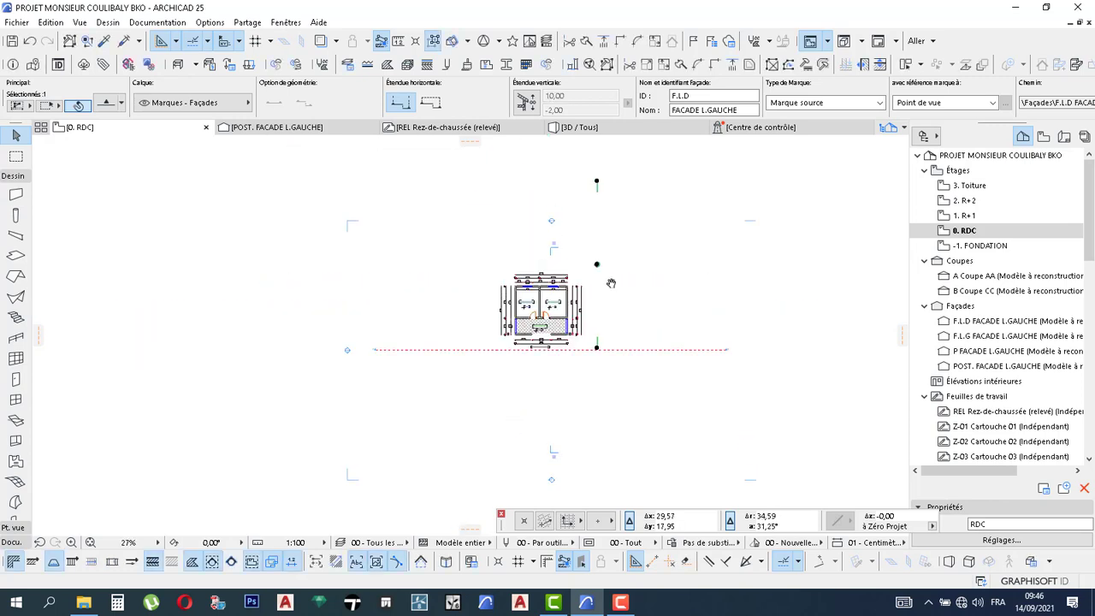
click(596, 183)
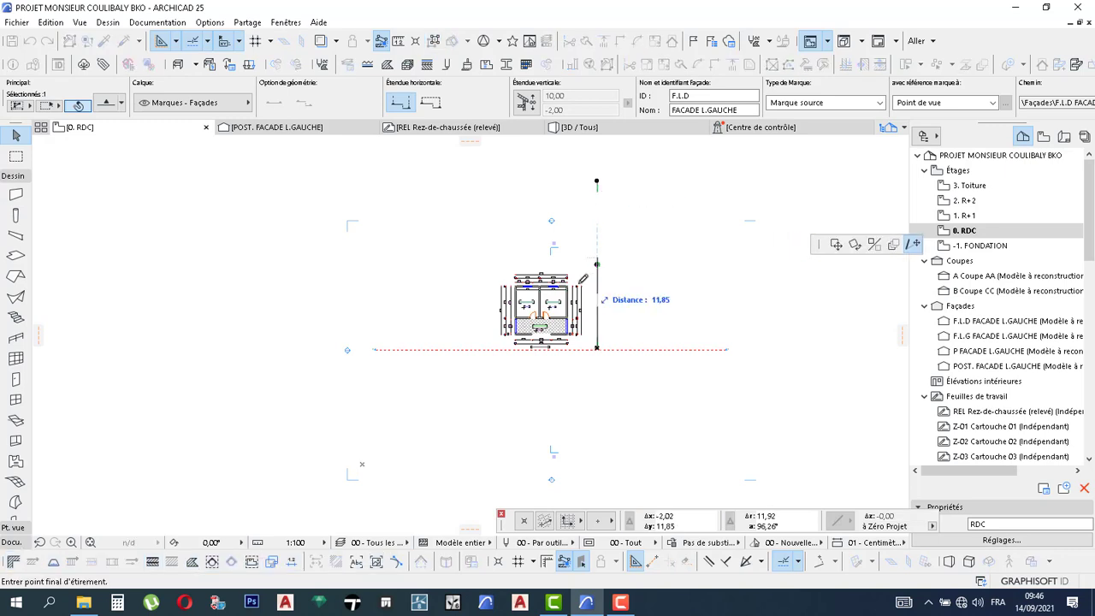
scroll(590, 257, up, 5)
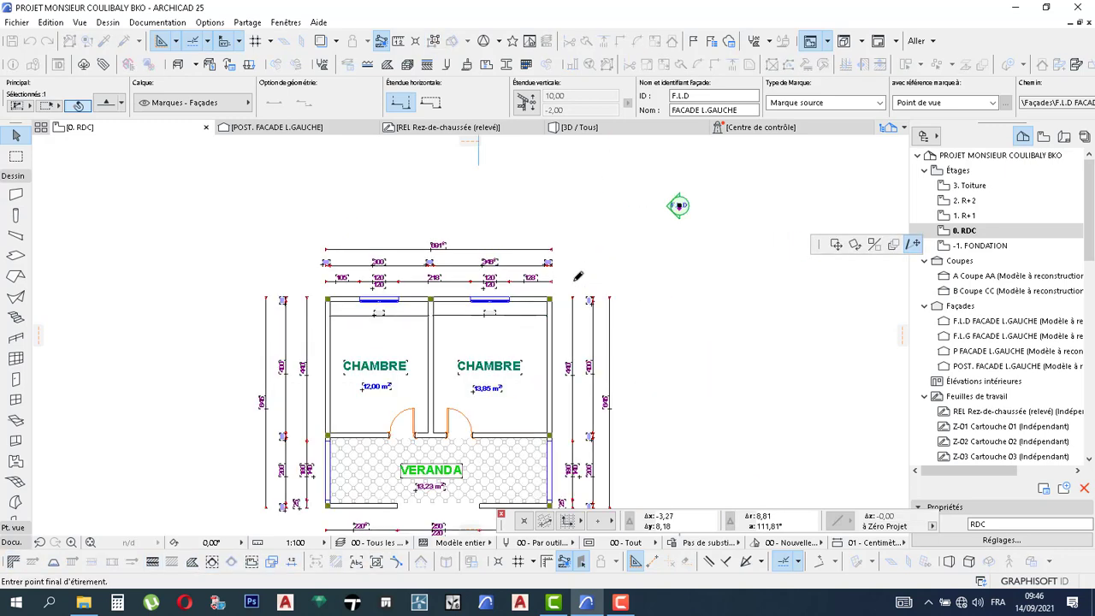
scroll(579, 269, up, 1)
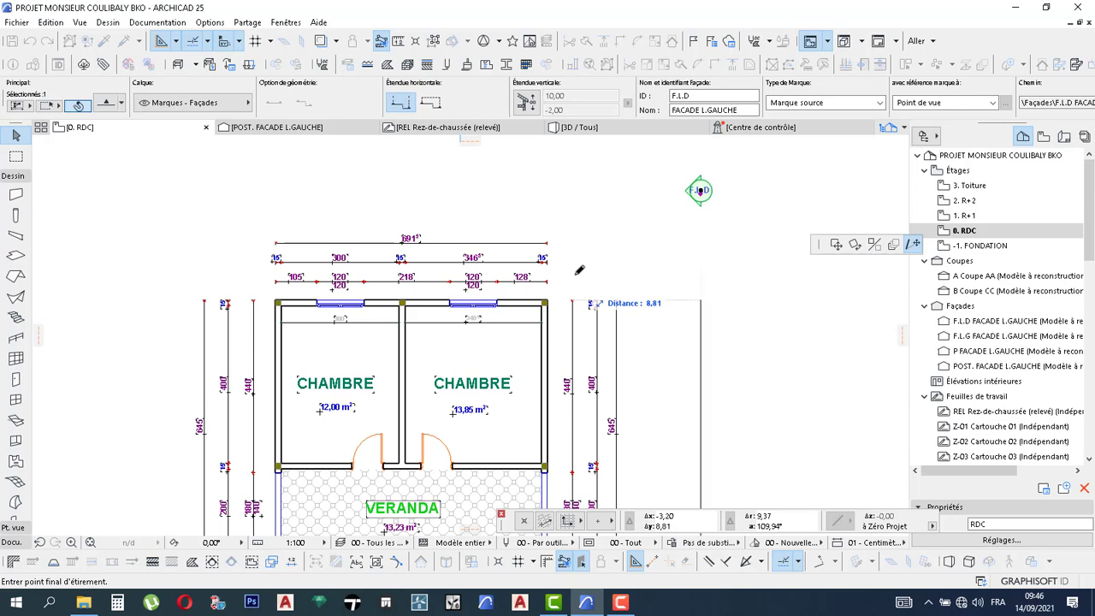
click(576, 275)
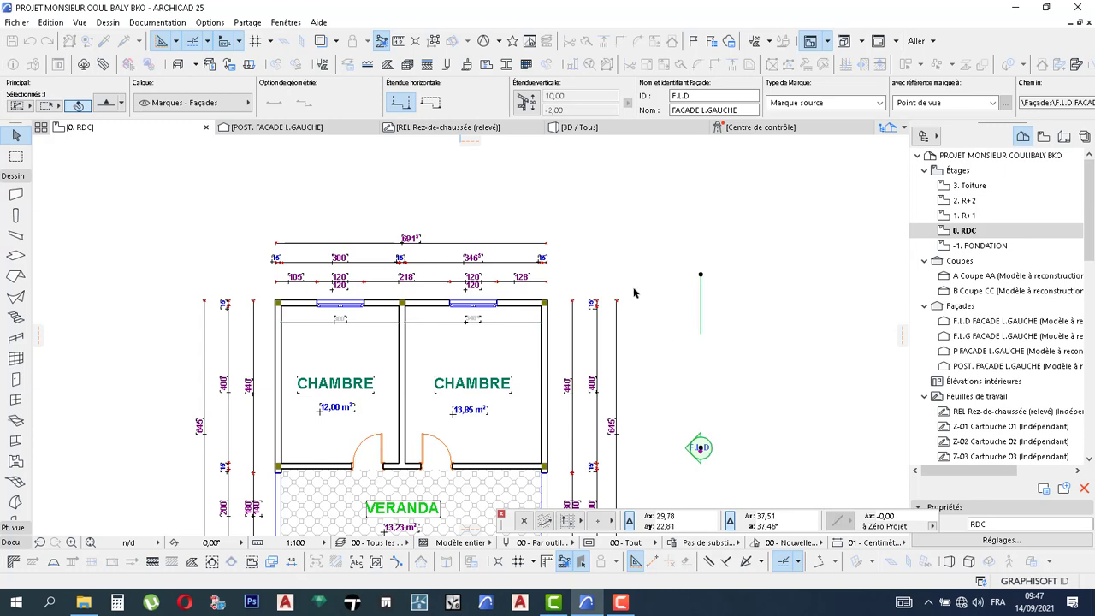
- Open the F.L.D FACADE L.GAUCHE elevation view of the project
scroll(714, 410, down, 2)
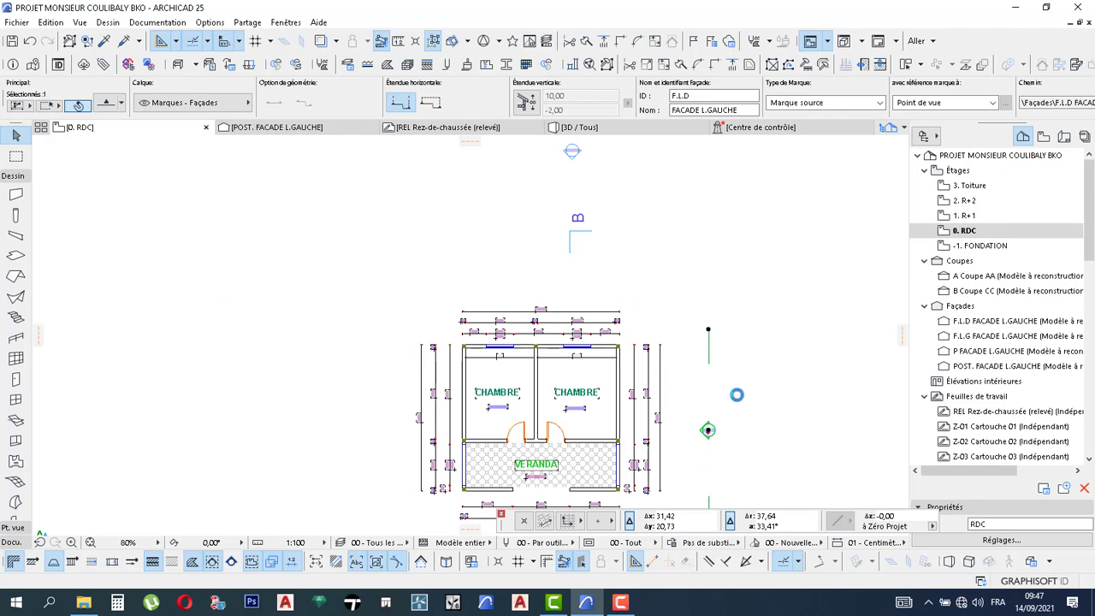
scroll(710, 426, down, 1)
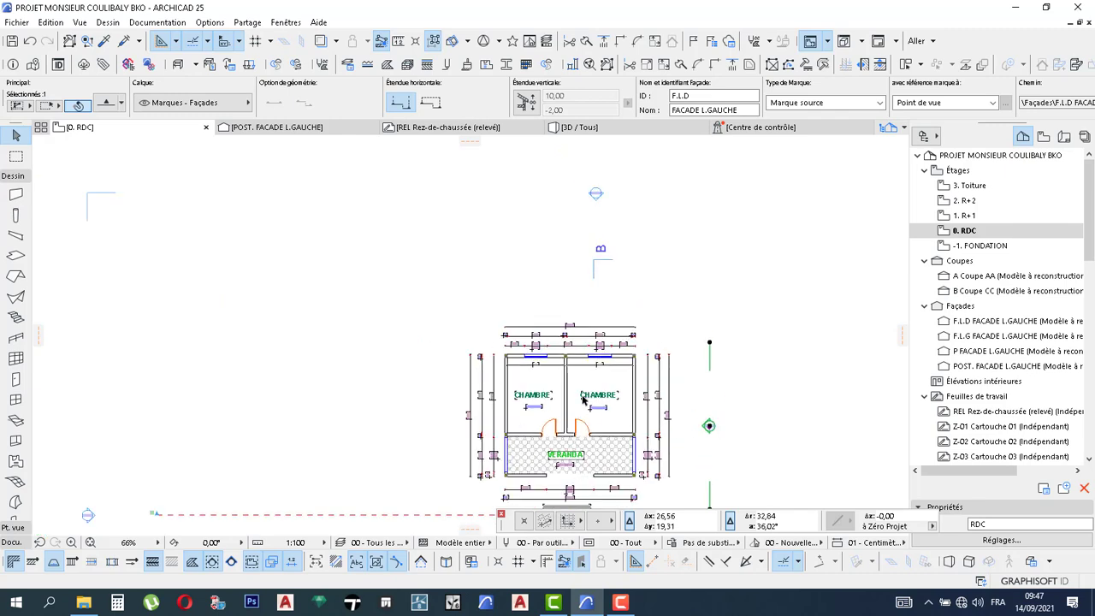
middle_drag(698, 420, 628, 320)
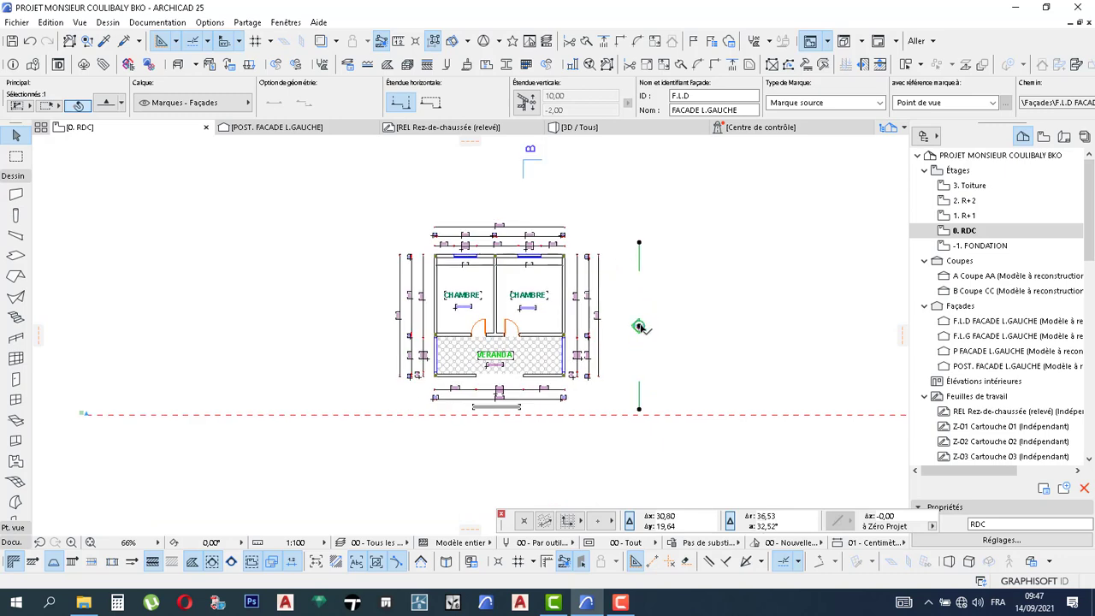
right_click(639, 327)
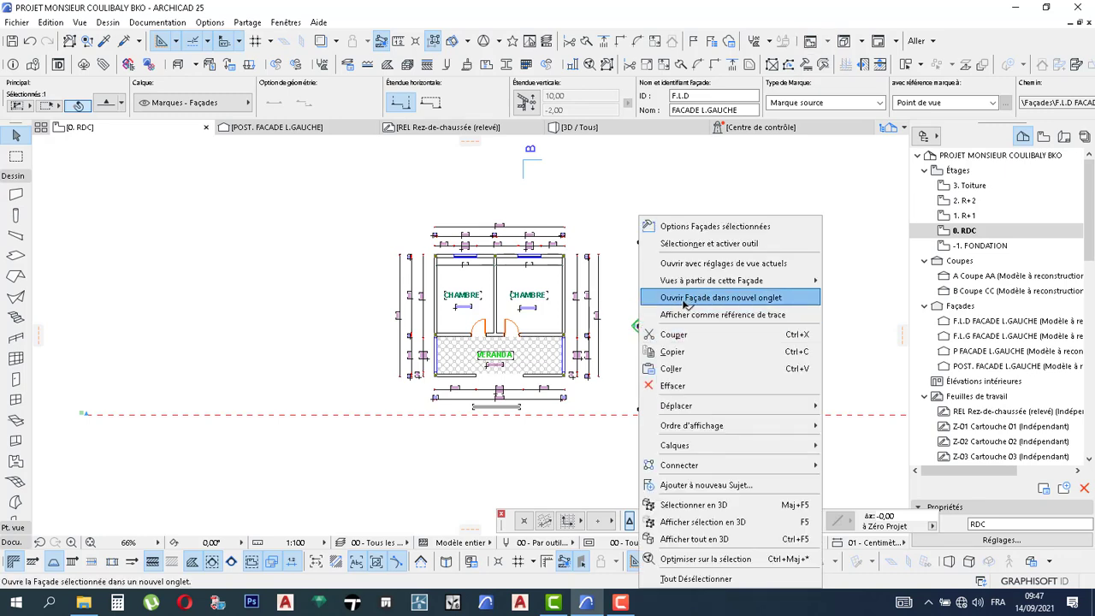
click(709, 243)
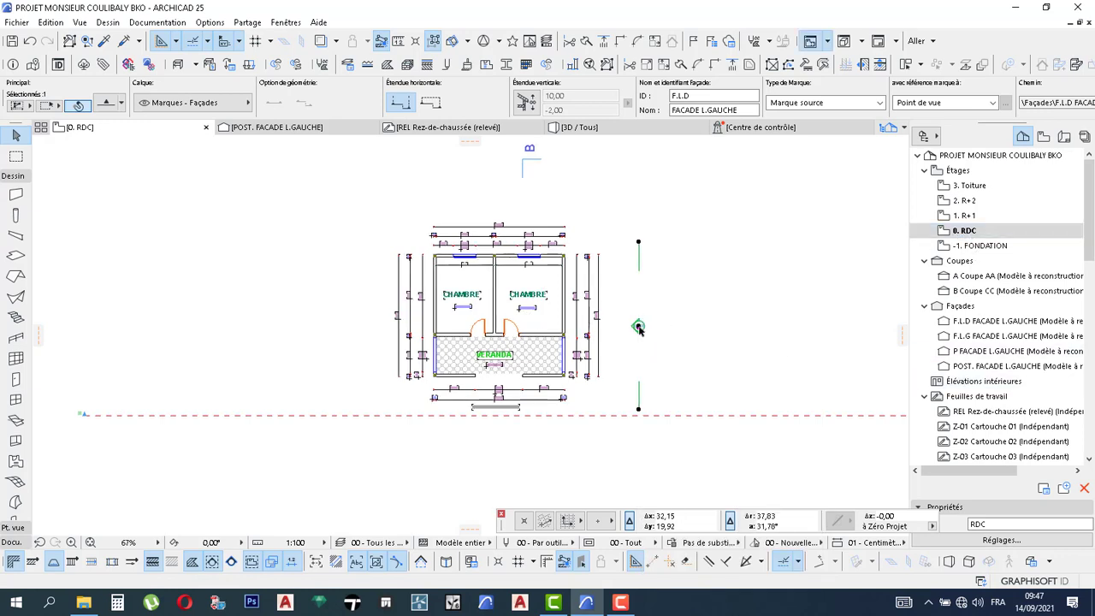
scroll(638, 326, up, 3)
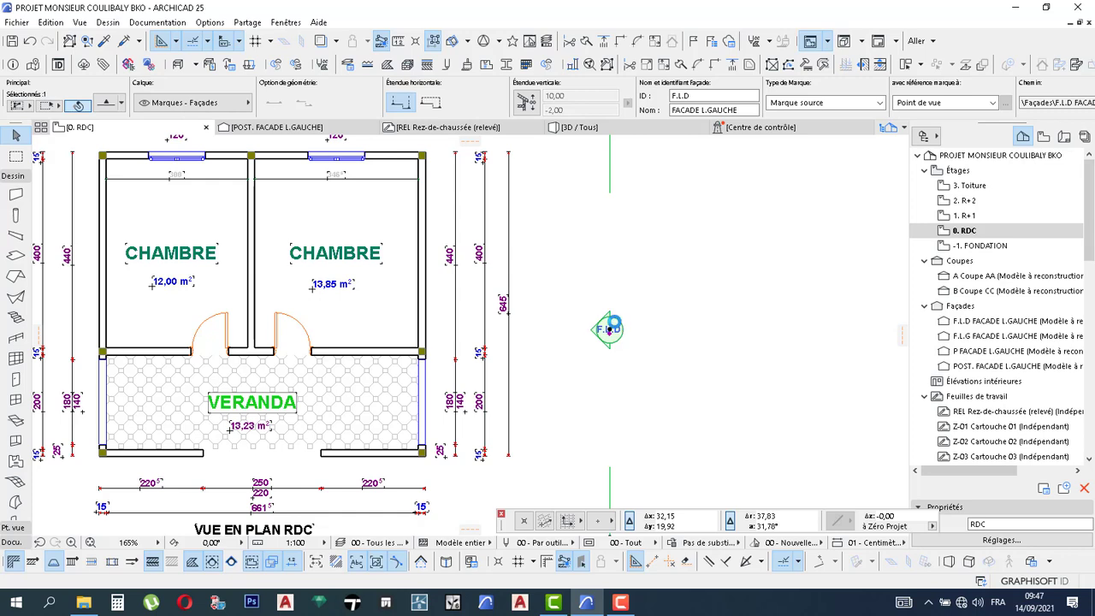
scroll(636, 324, up, 1)
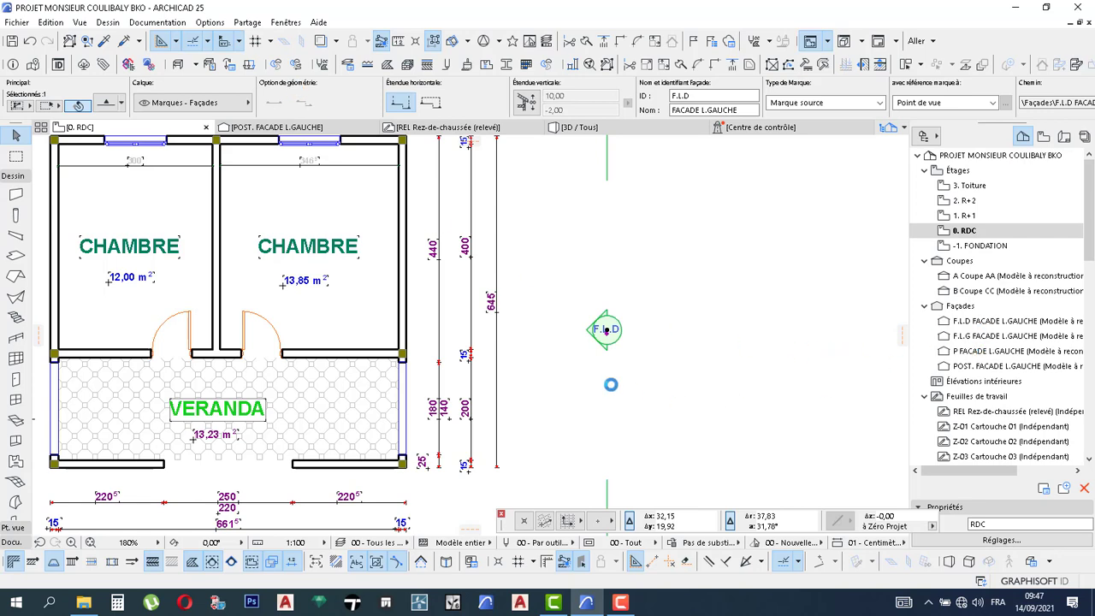
scroll(604, 337, up, 5)
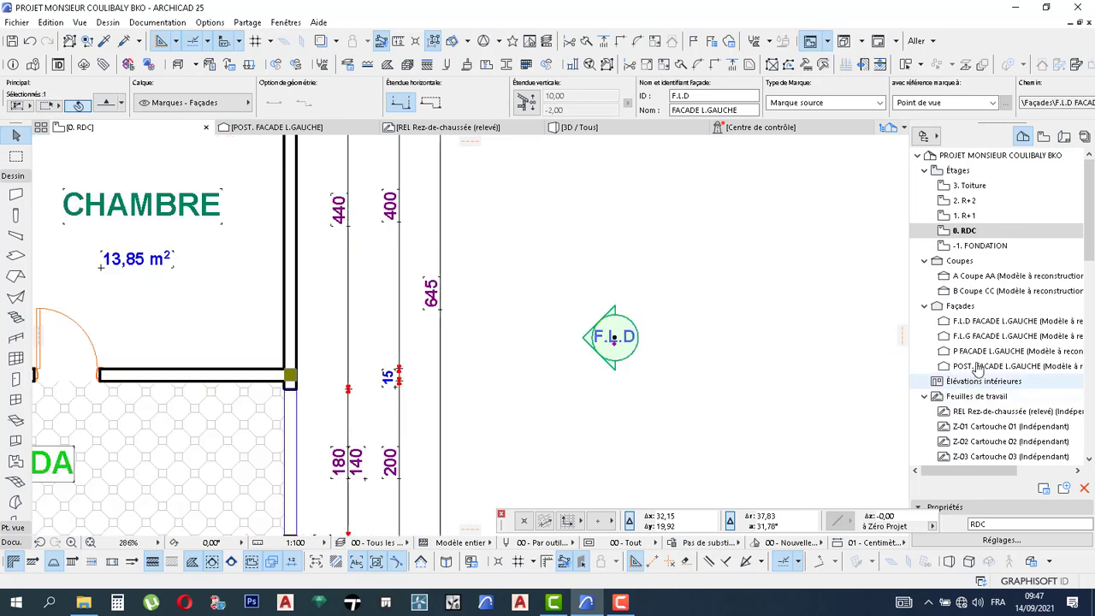
double_click(994, 321)
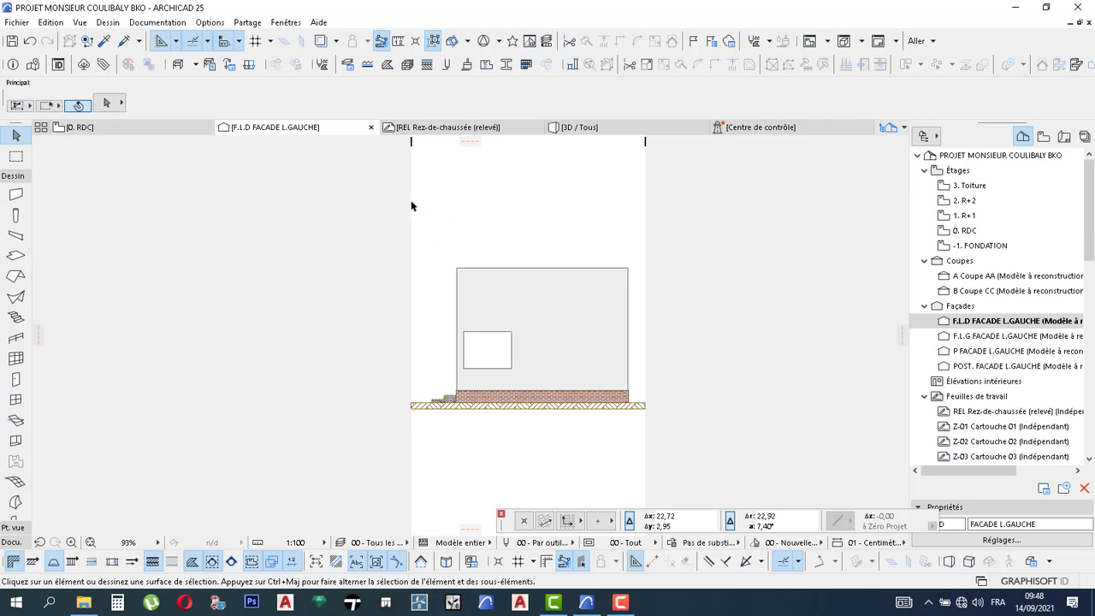
- Add the text title "FACADE L DROITE" just below the ground strip of the façade
scroll(411, 206, up, 2)
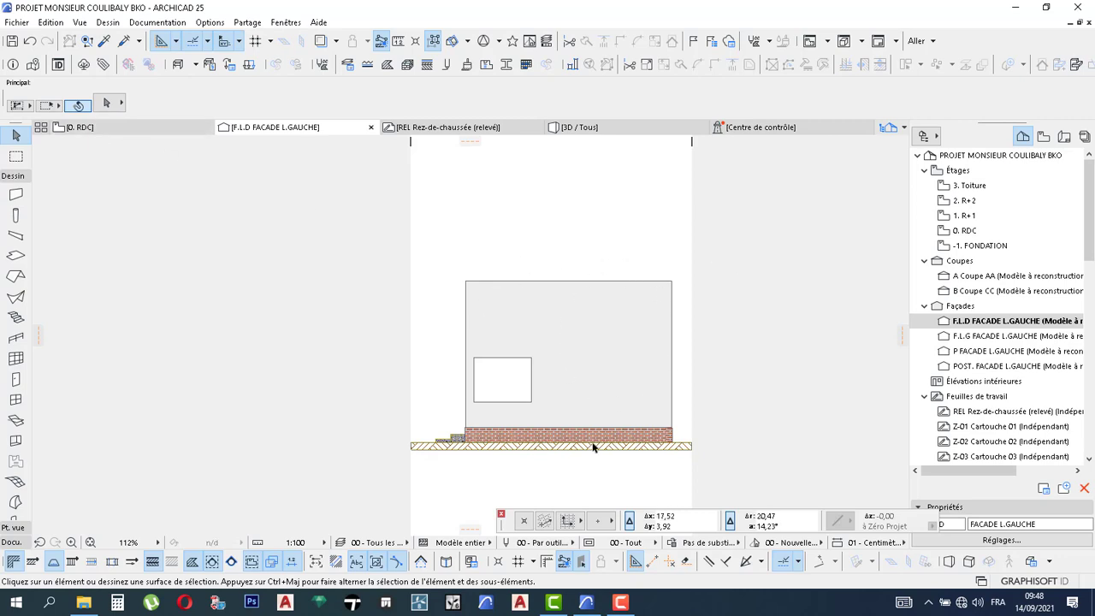
scroll(531, 425, up, 1)
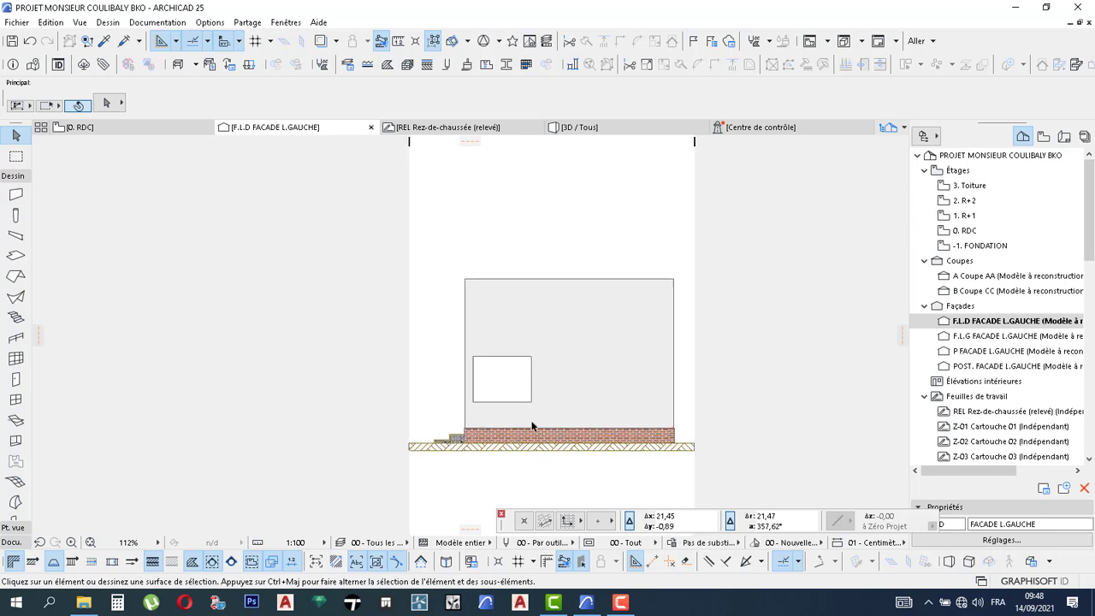
scroll(503, 364, up, 2)
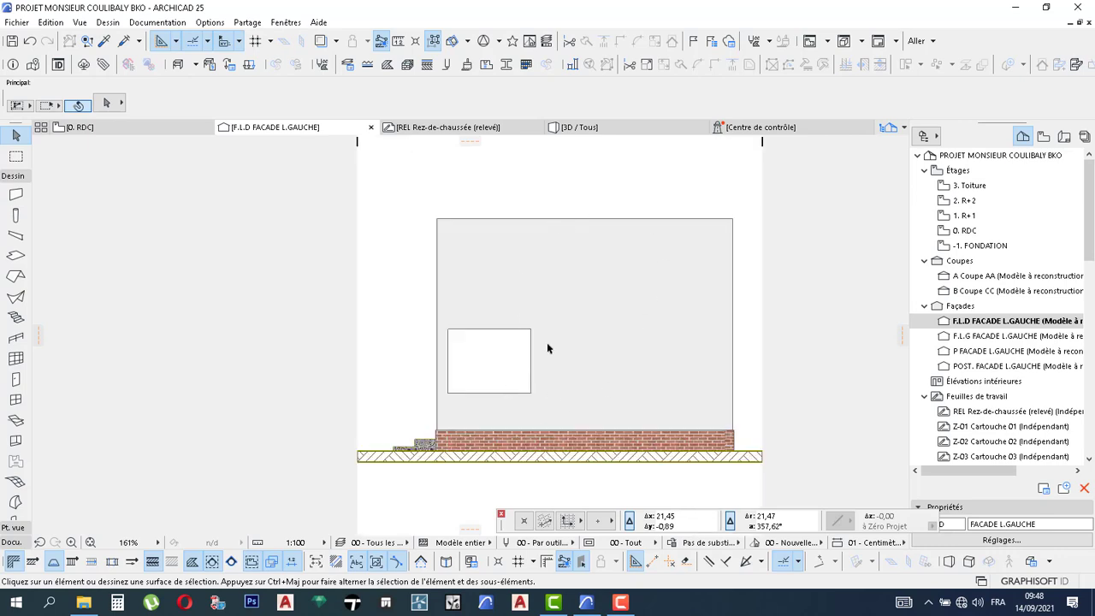
middle_drag(586, 389, 571, 349)
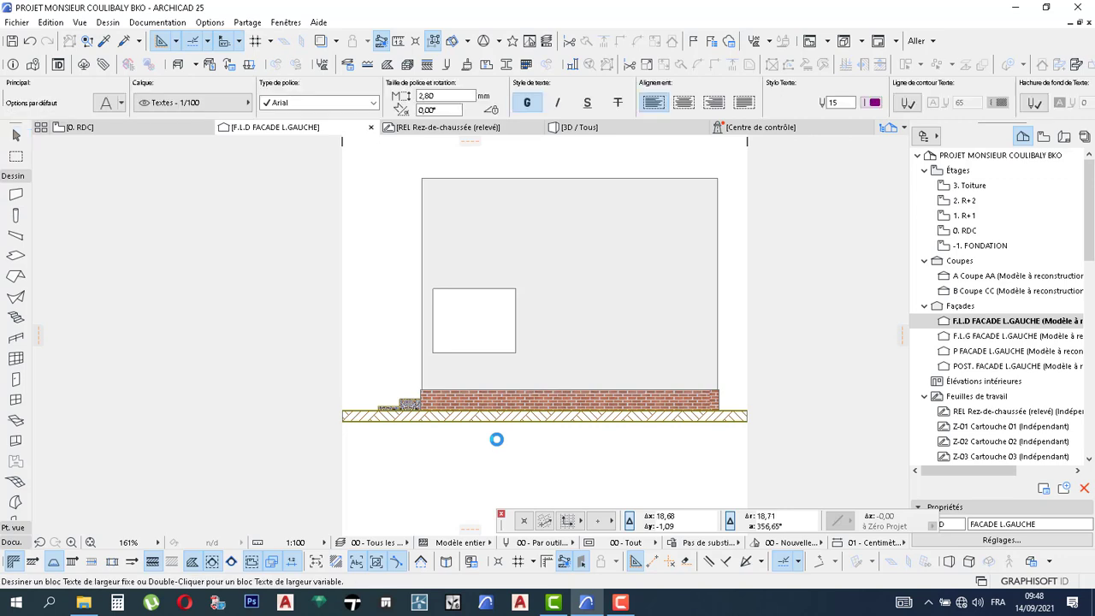
double_click(497, 439)
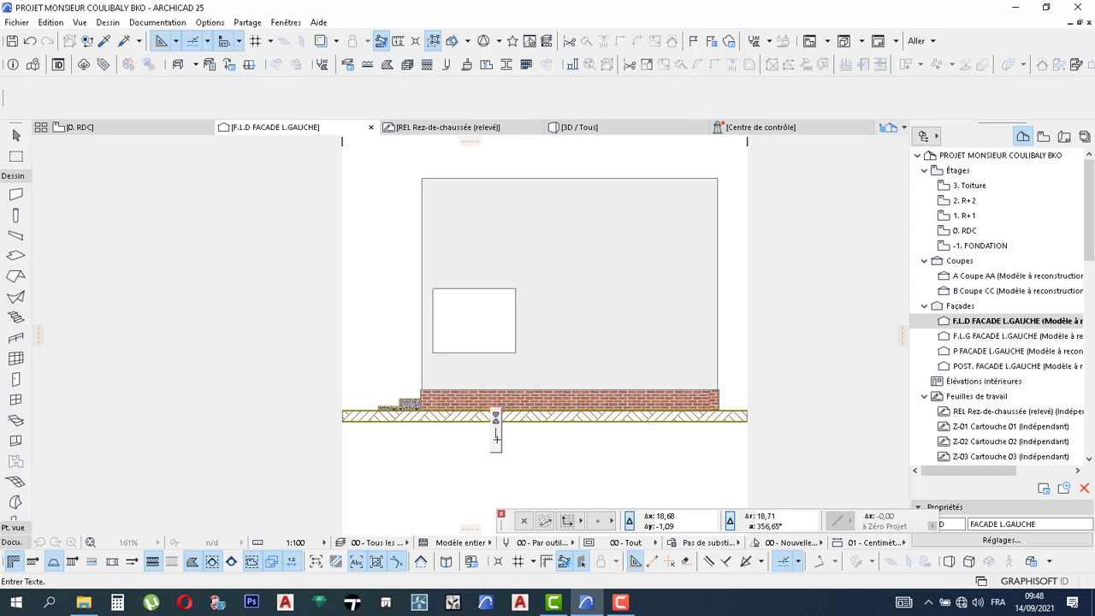
text(FA)
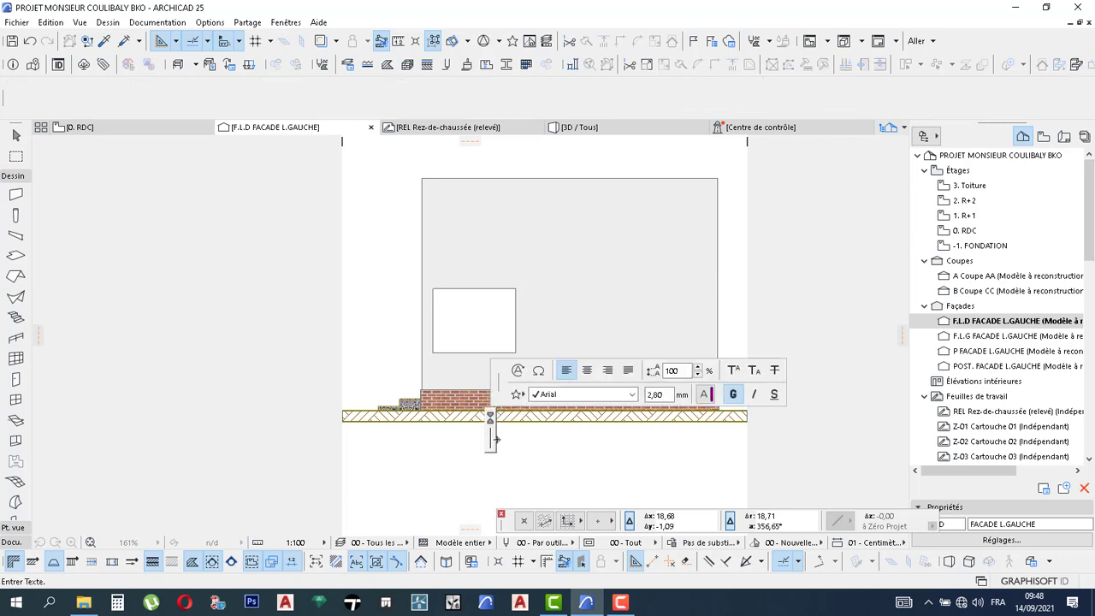
text(CA)
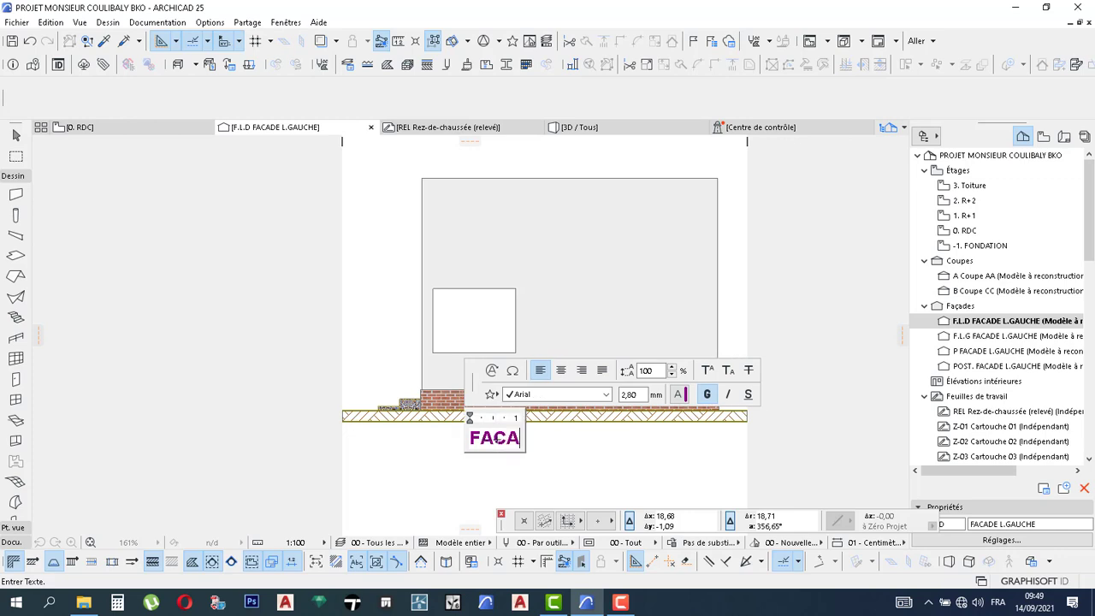
text(DE )
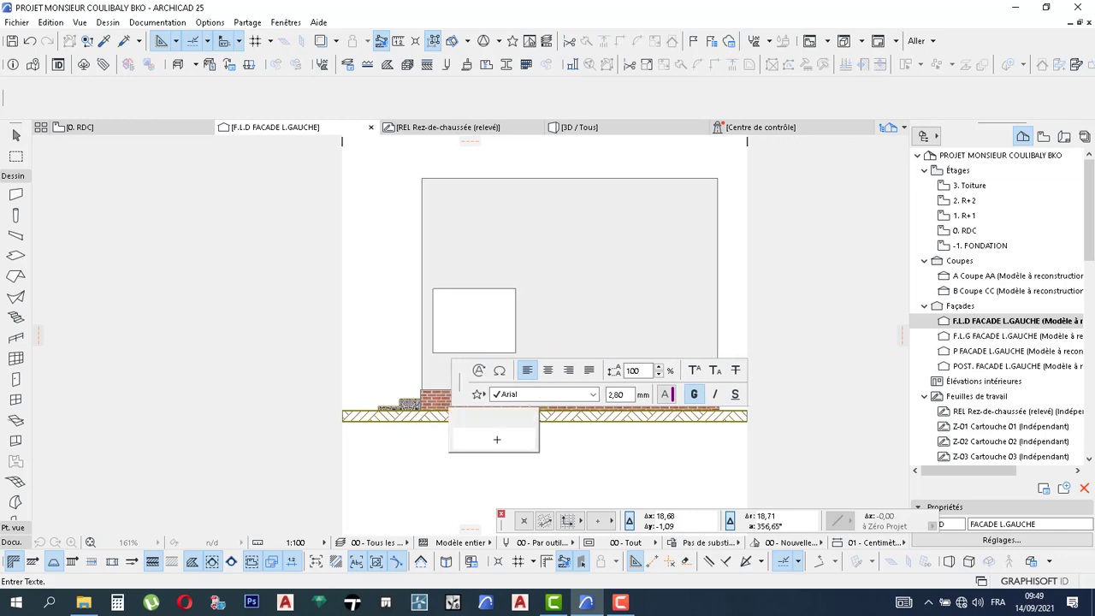
text(L)
key(BackSpace)
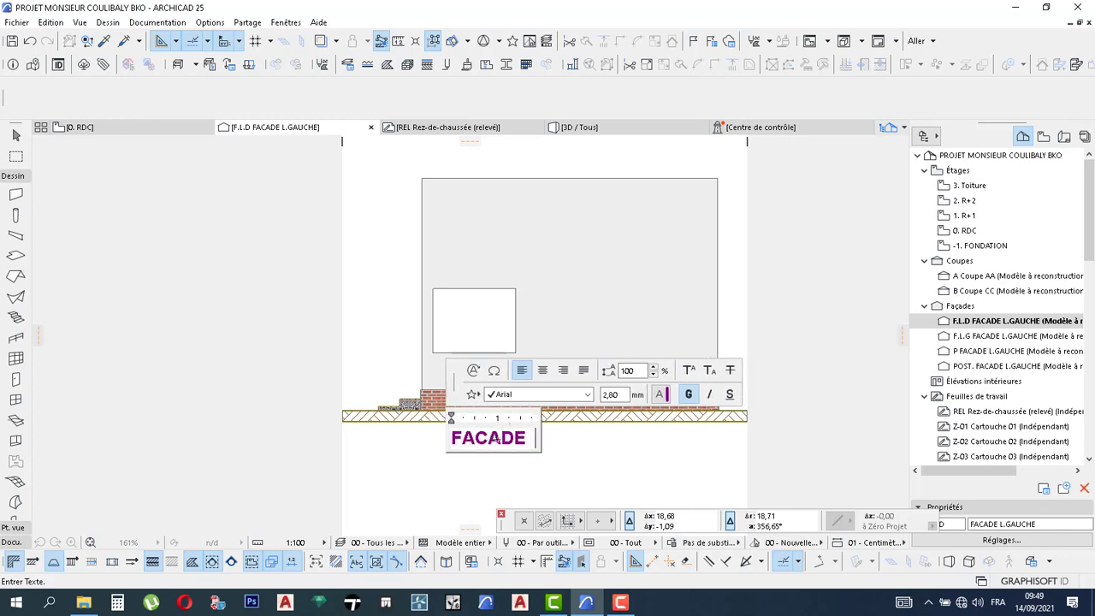
text(L D)
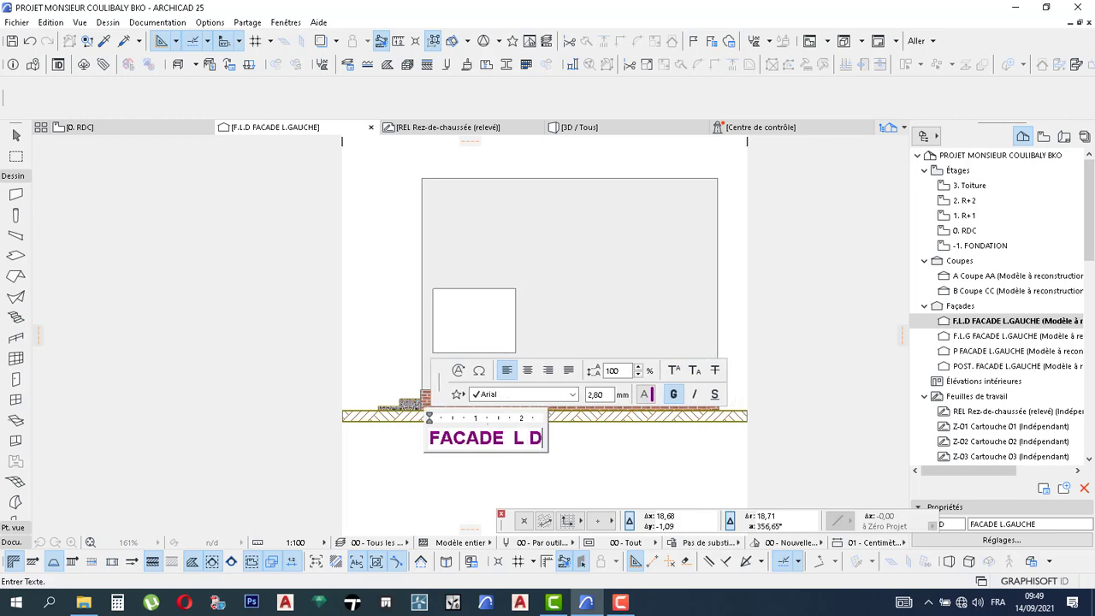
text(ROI)
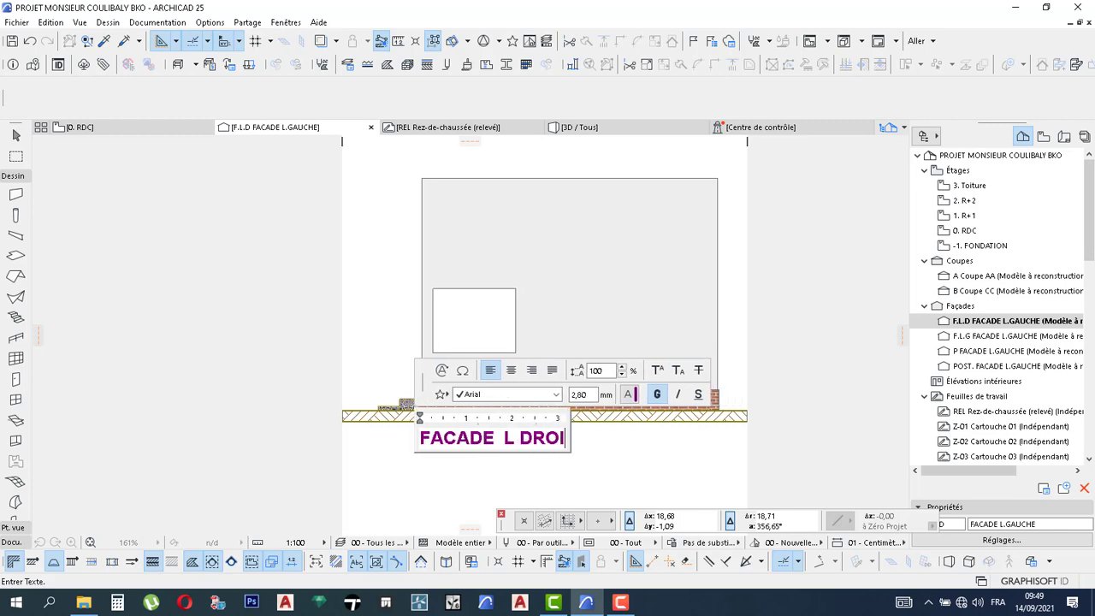
text(TE)
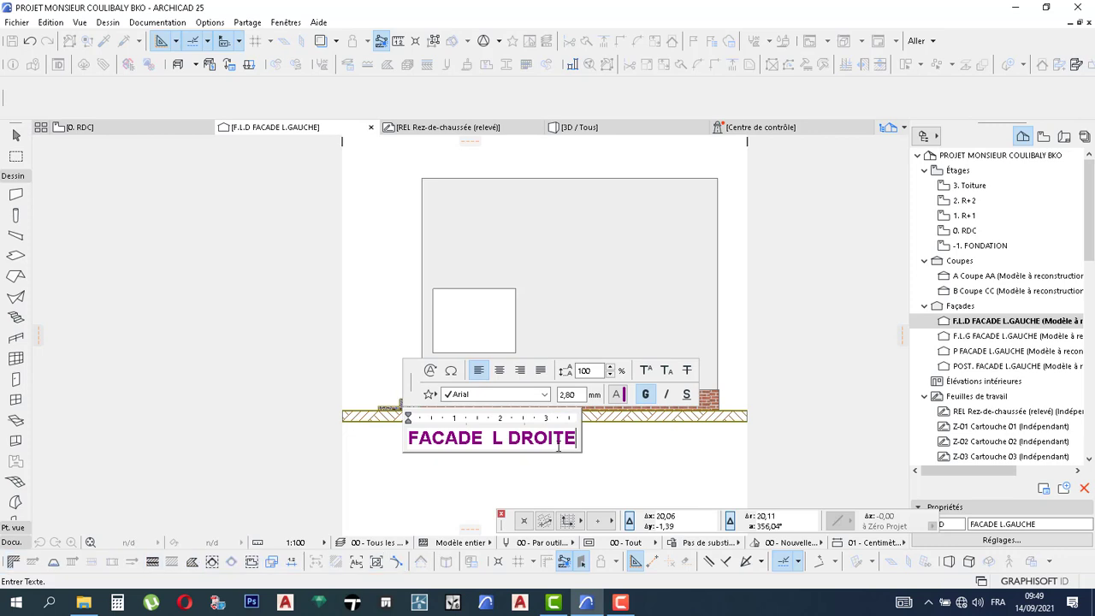
- Format the whole façade title as underlined, centred text in blue pen 6, and finish editing it
drag(578, 440, 409, 439)
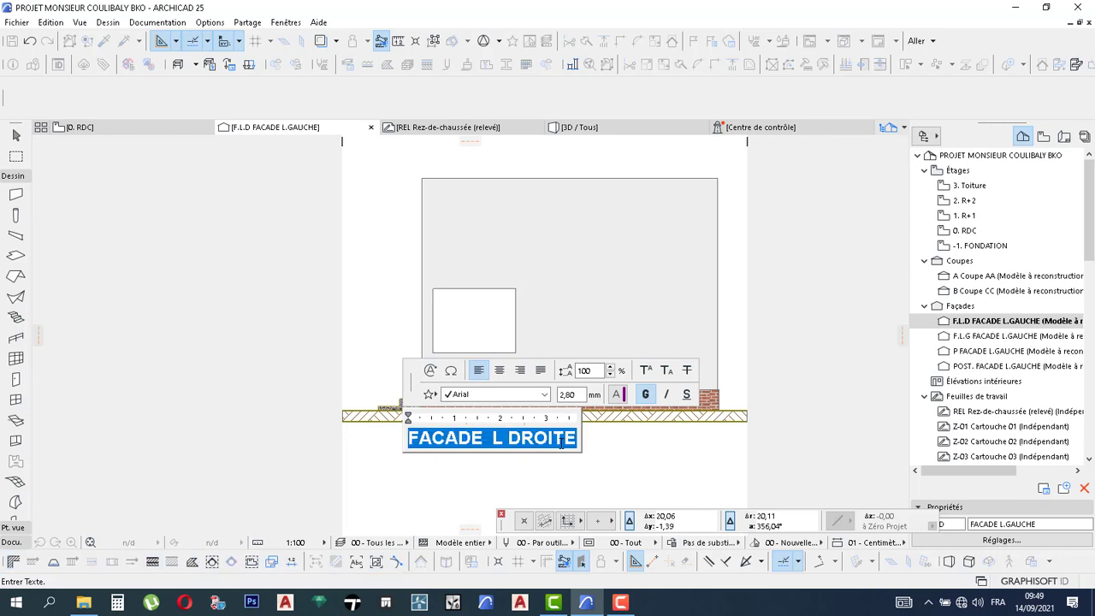
click(686, 395)
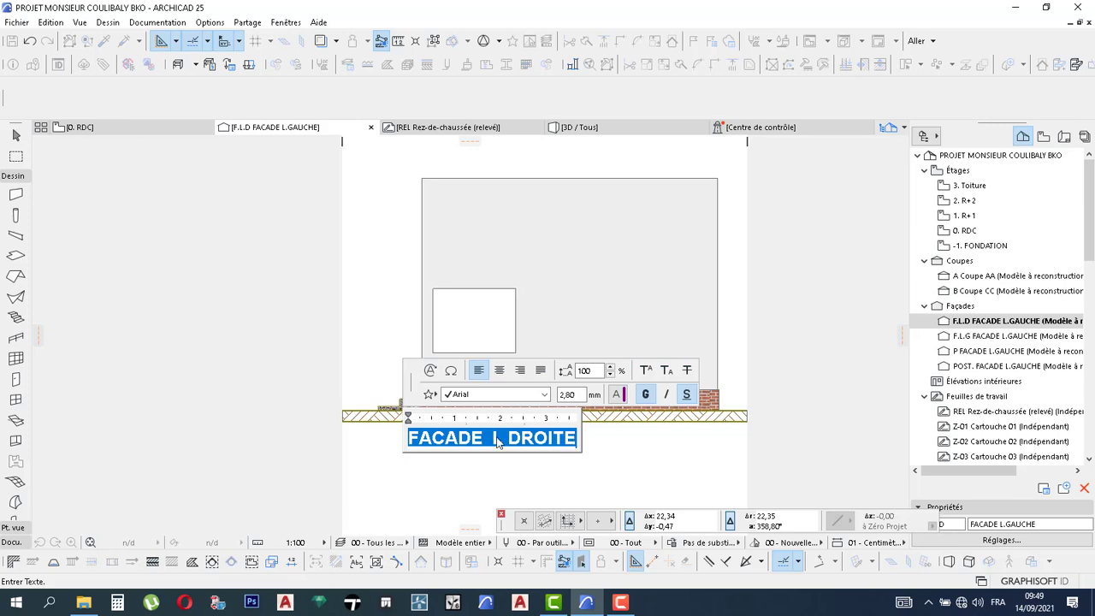
click(623, 396)
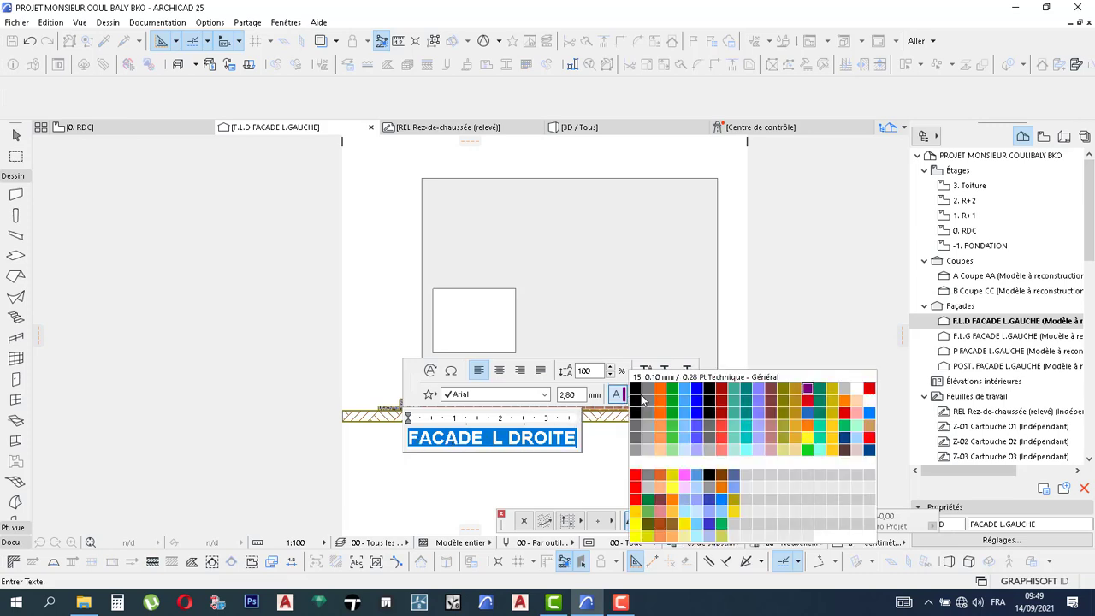
click(696, 395)
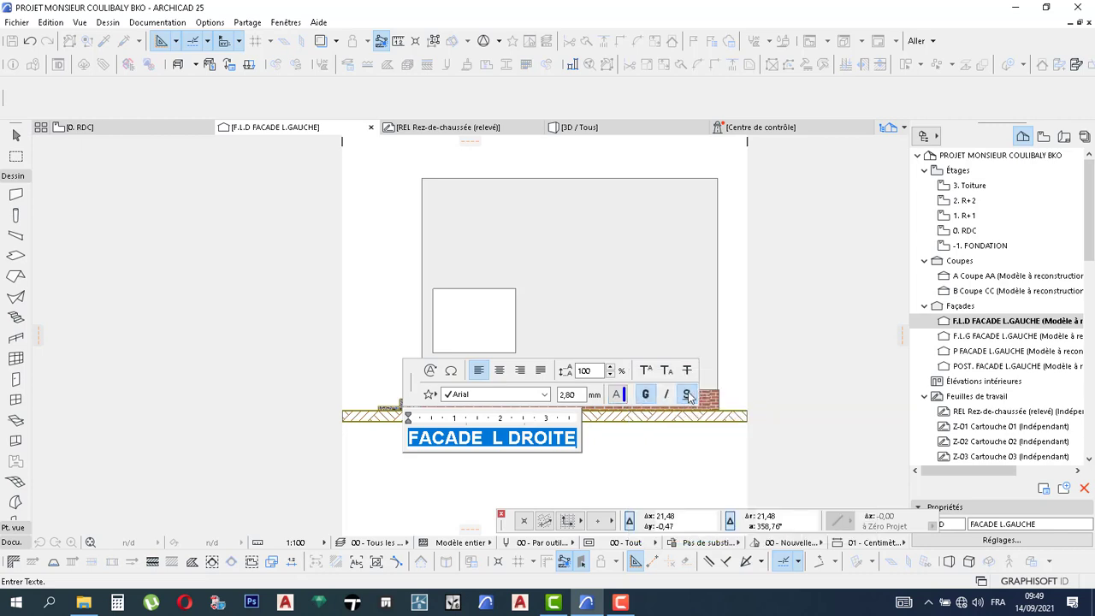
click(501, 378)
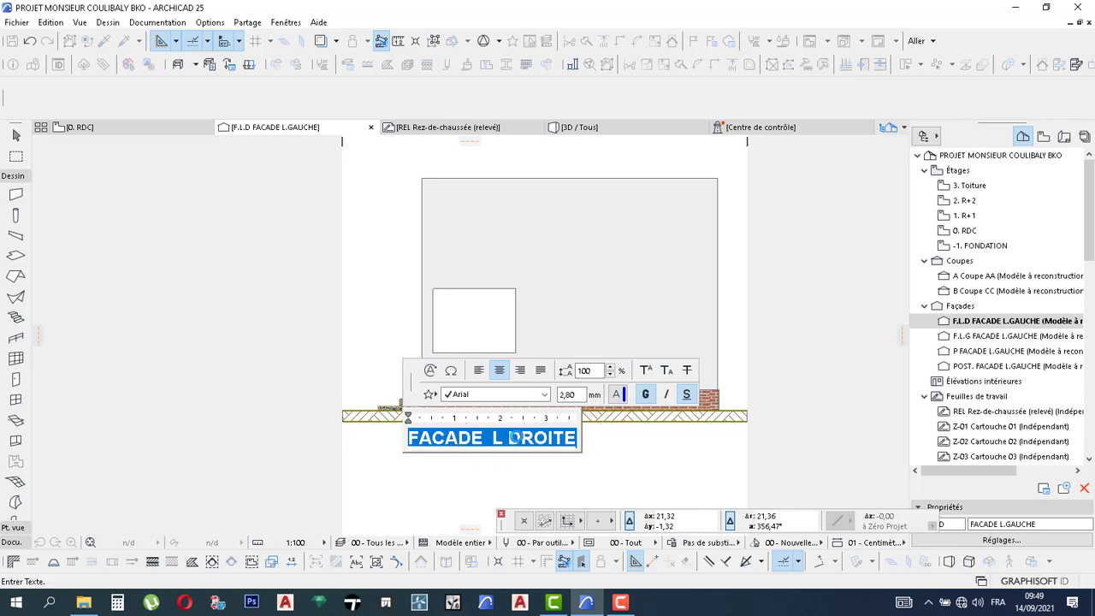
key(Escape)
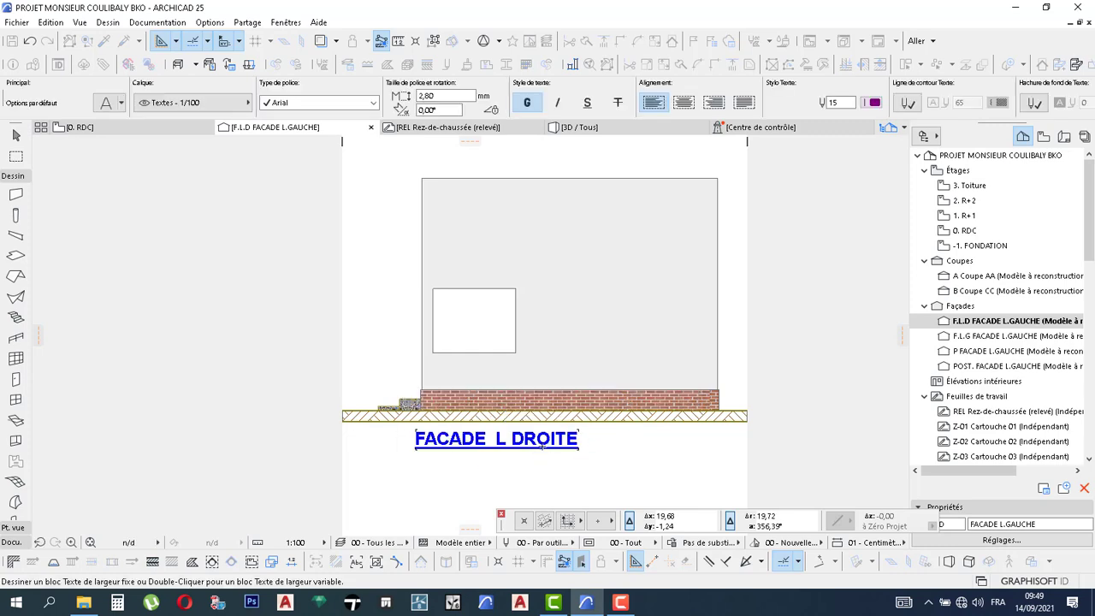
key(Escape)
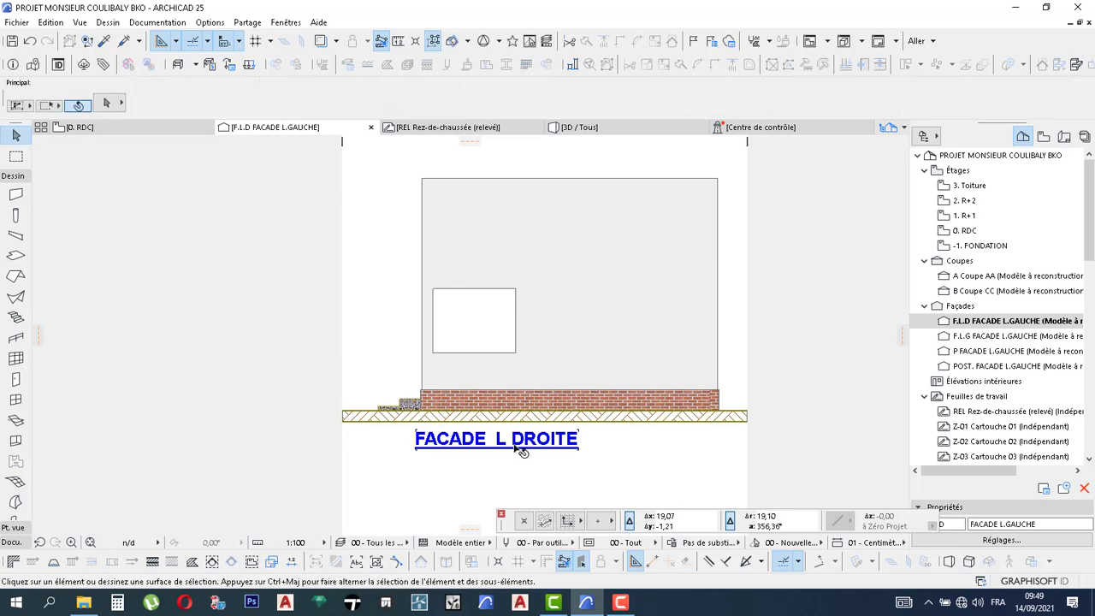
- Move the façade title horizontally to the right by about 0.7 m, beneath the middle of the building, and deselect it
click(498, 442)
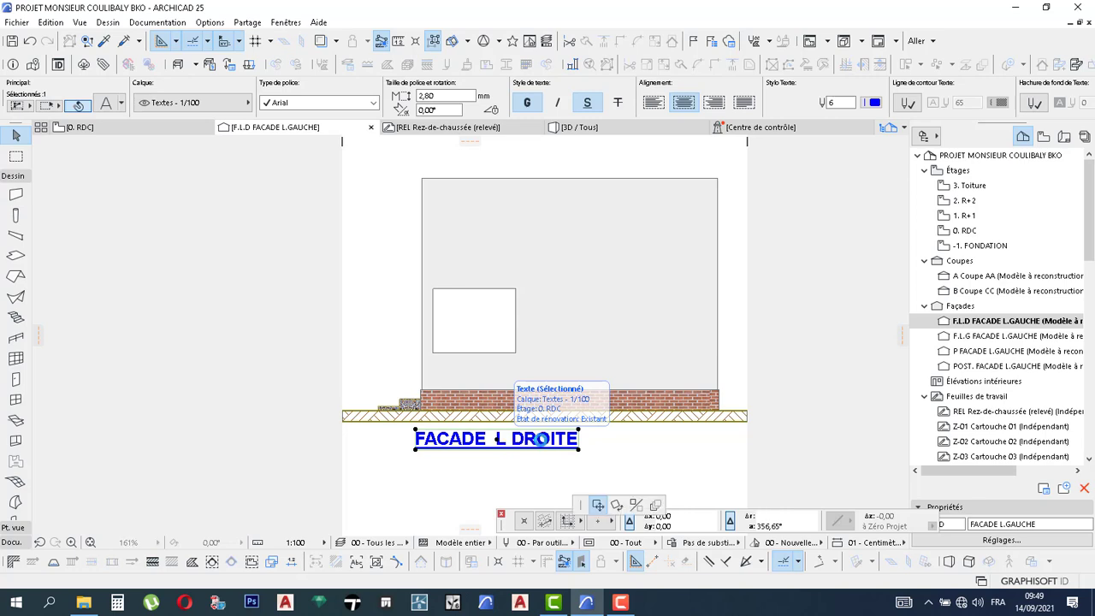
click(545, 440)
key(Escape)
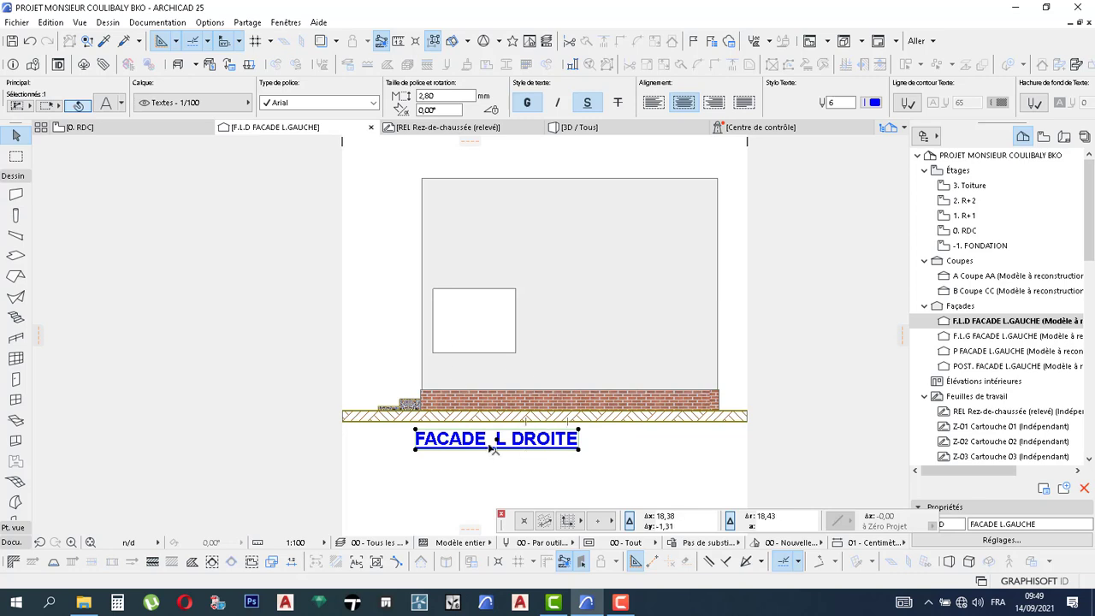
click(517, 443)
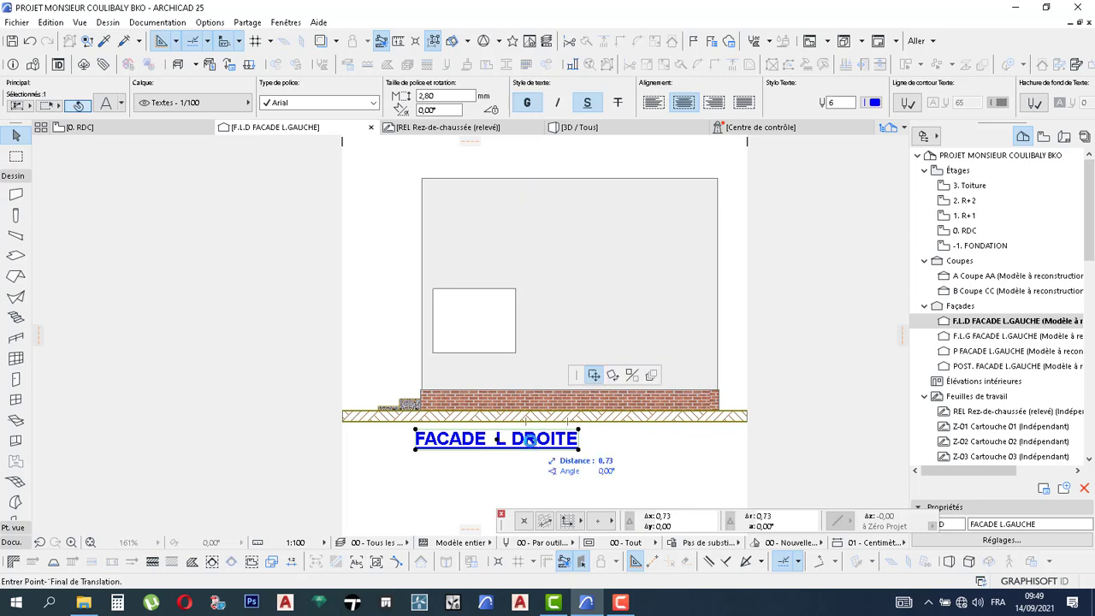
key(Escape)
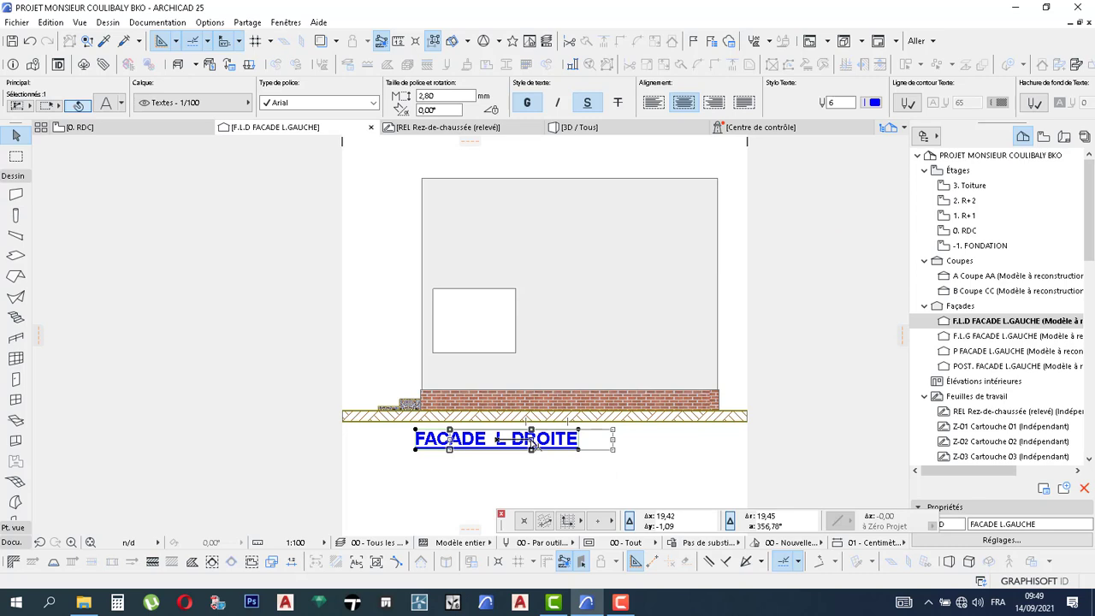
click(597, 484)
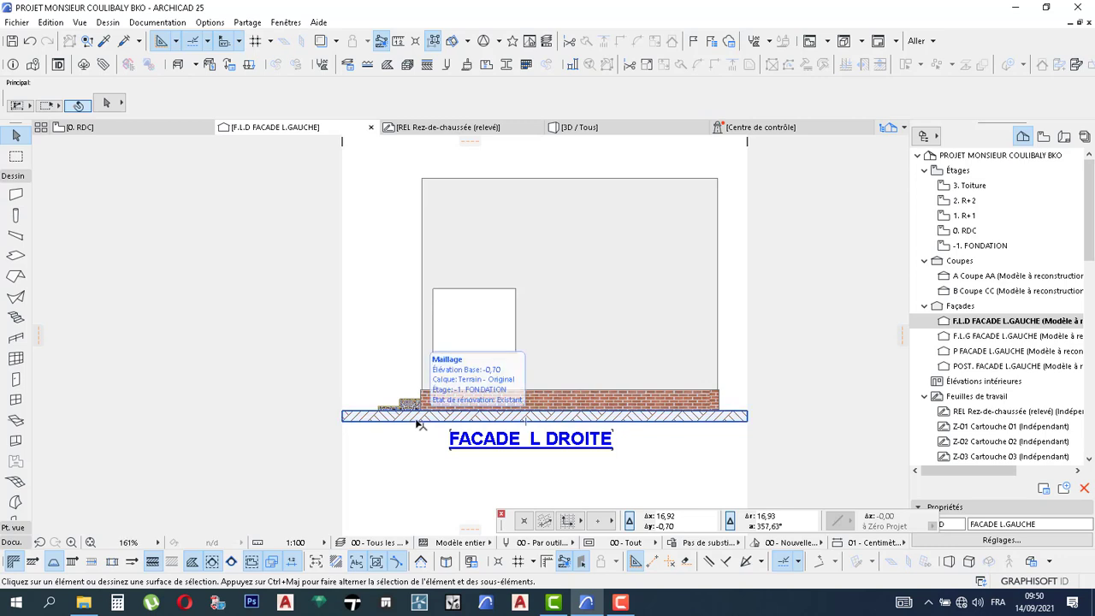
- Draw a rectangular selection area about 8.1 m wide and 7.2 m high around the whole façade and its title
key(2)
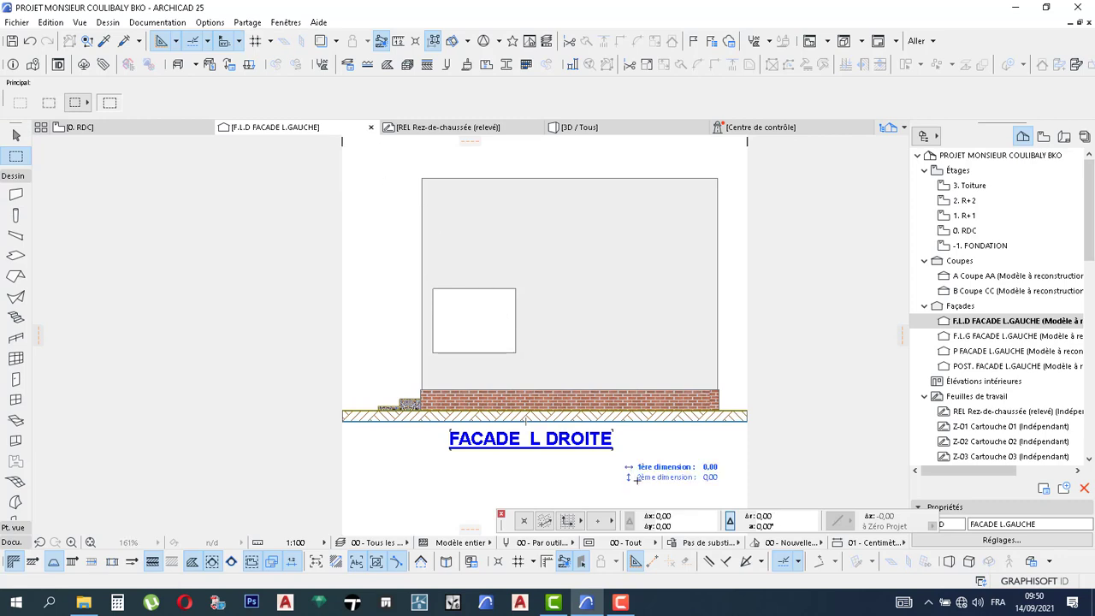
click(357, 156)
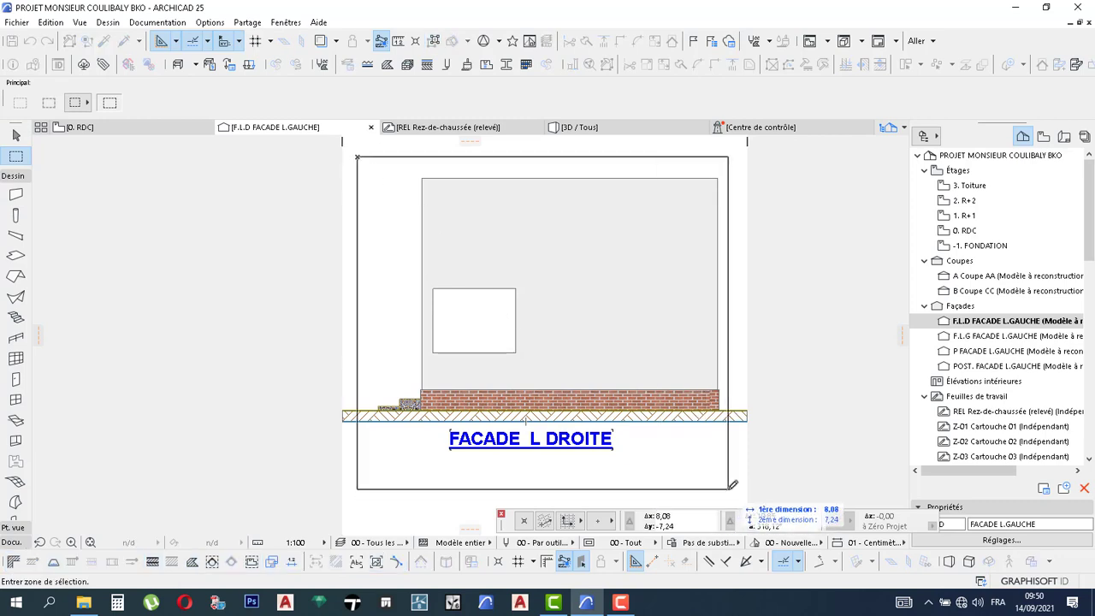
click(733, 488)
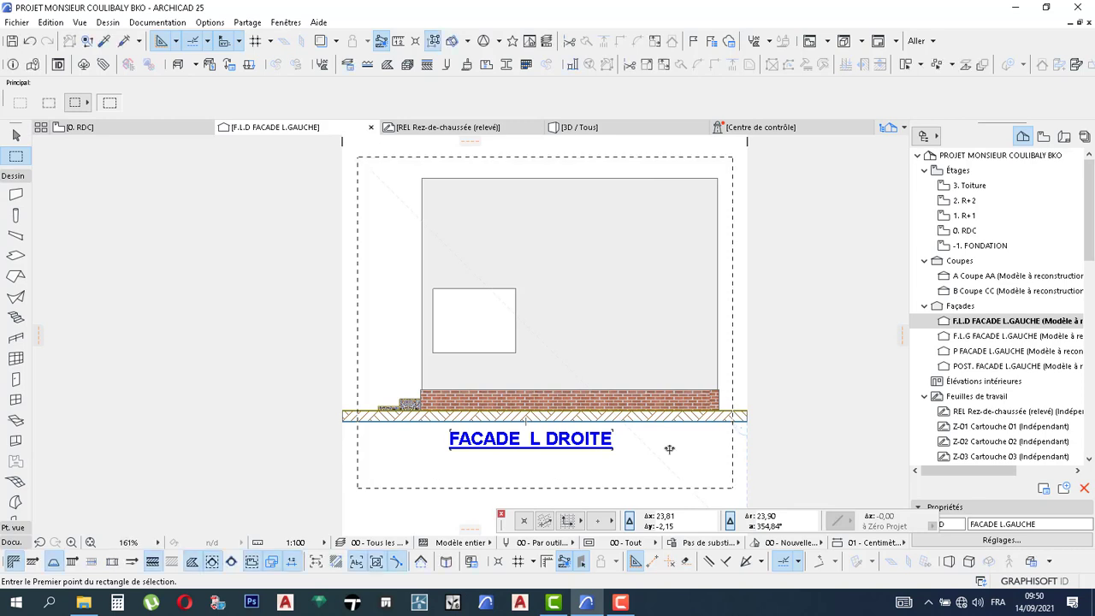
- Print the selection area to Microsoft Print to PDF, with the scale optimised to fit one page
click(12, 24)
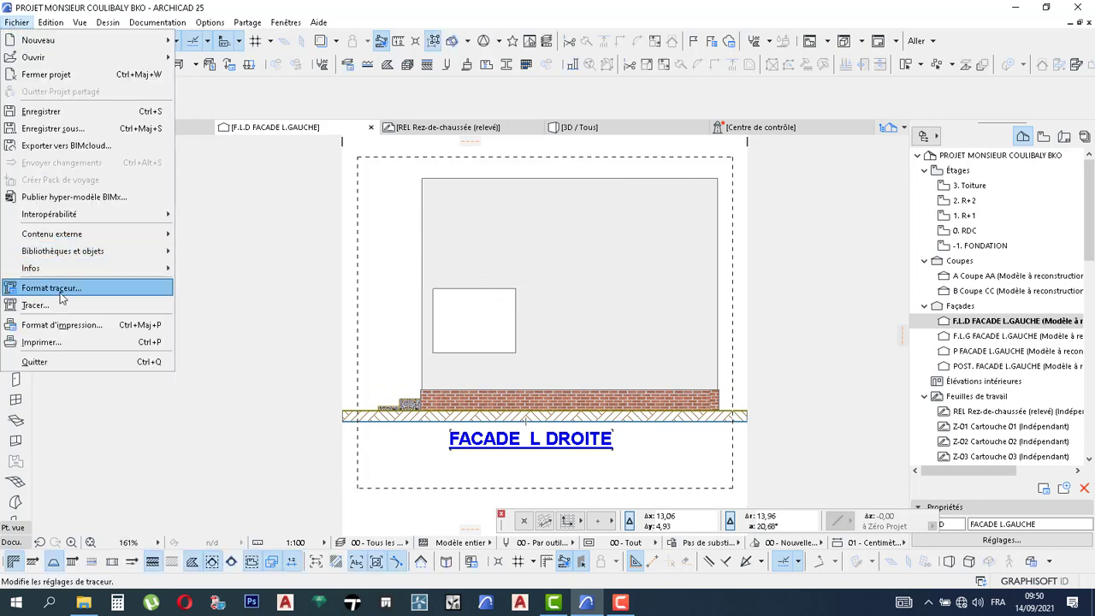
click(67, 342)
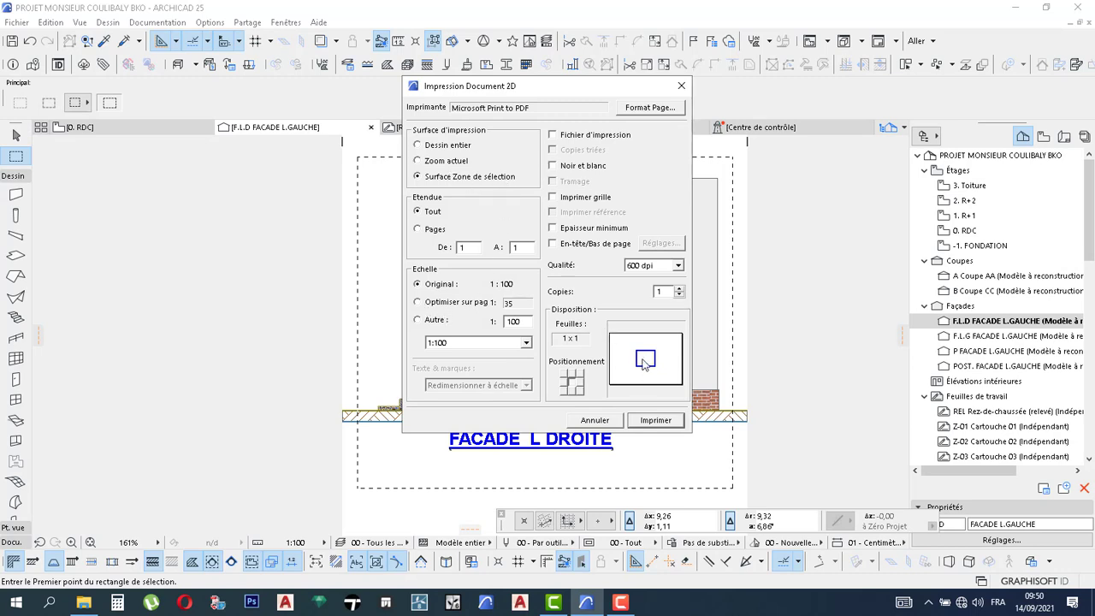
click(429, 305)
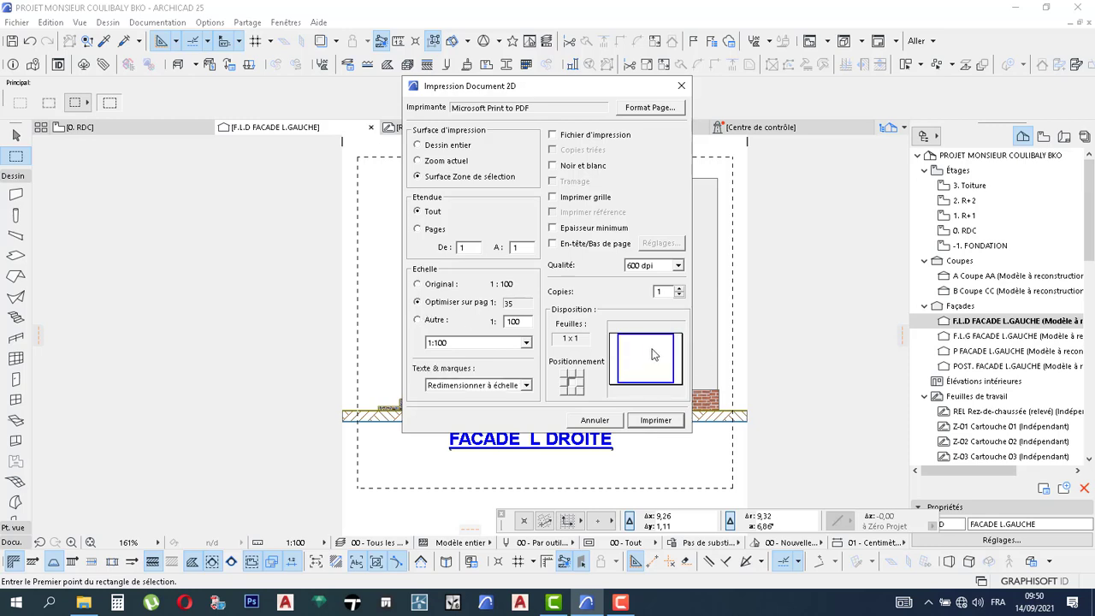
click(655, 421)
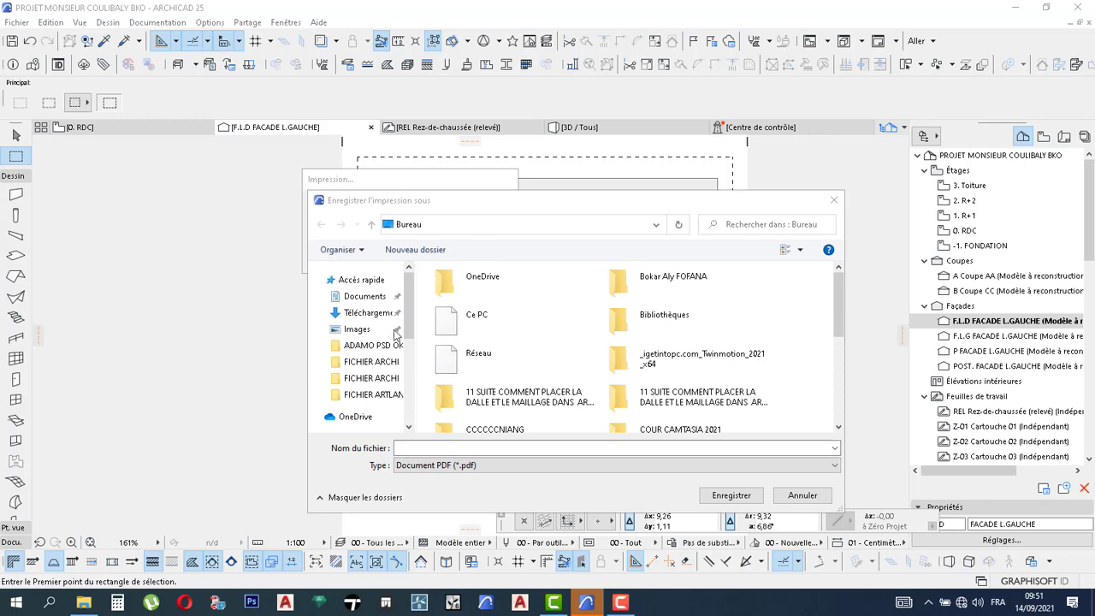
- Set the PDF's save location to the FICHIER PDF folder inside the client's project folder, under DOSSIER YOUTUB on drive E
click(473, 466)
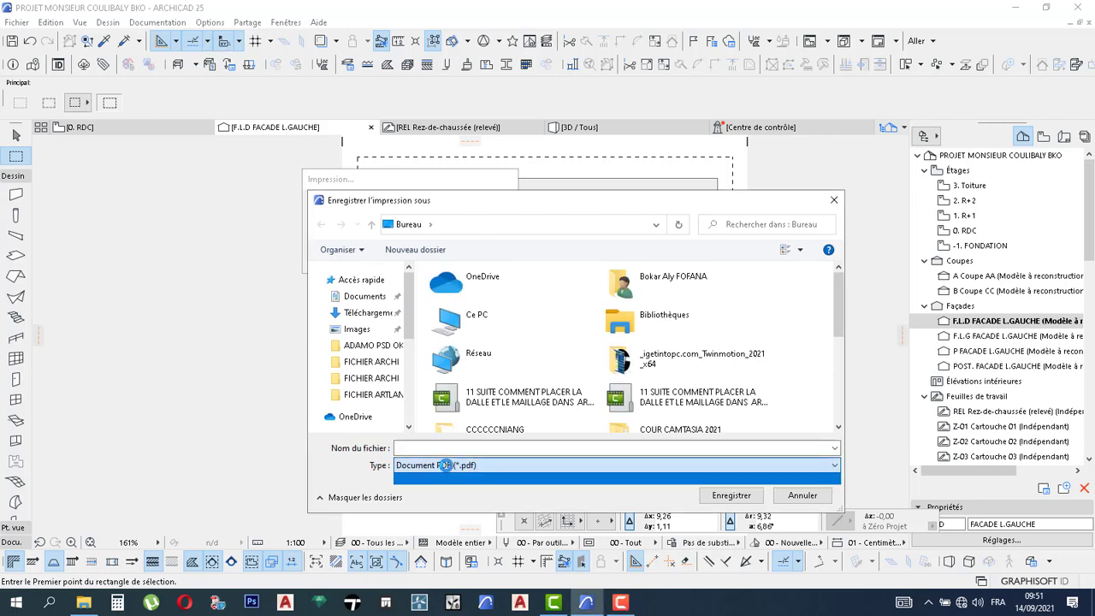
click(484, 465)
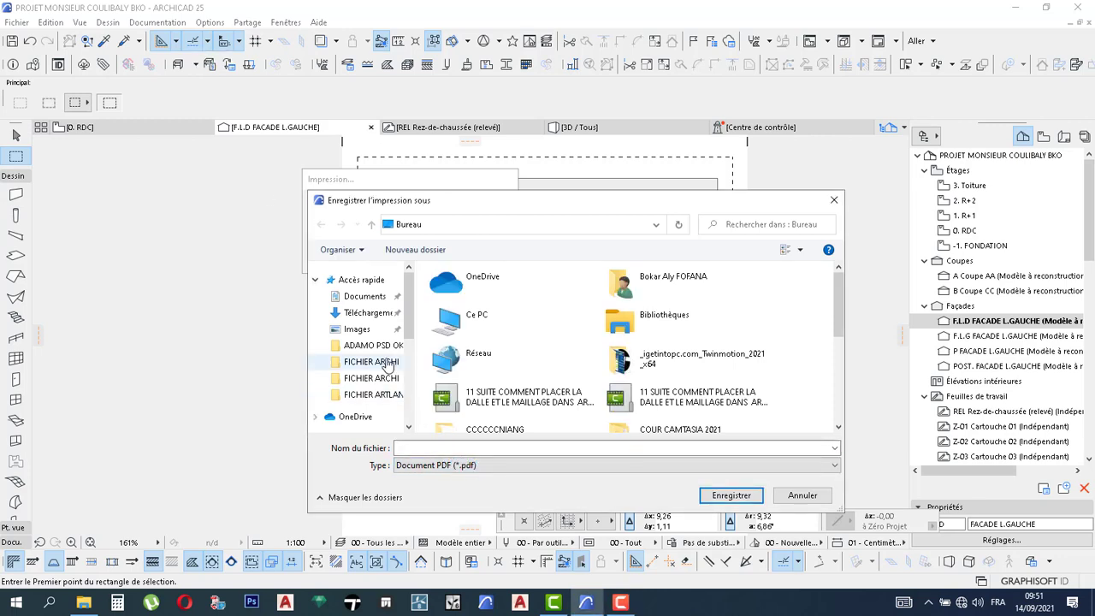
click(493, 330)
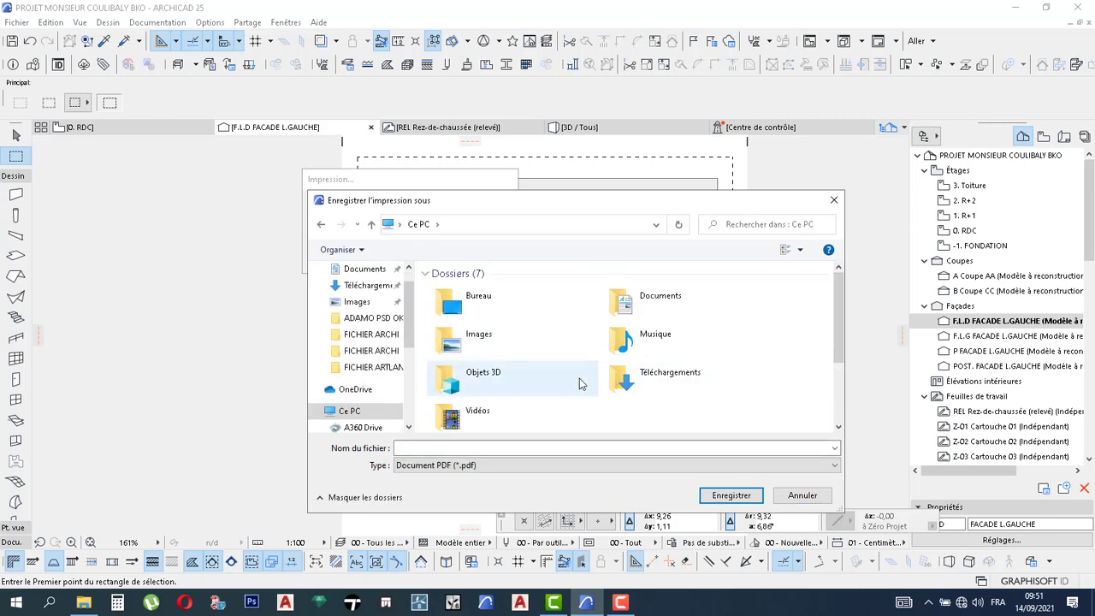
scroll(578, 383, down, 2)
click(683, 416)
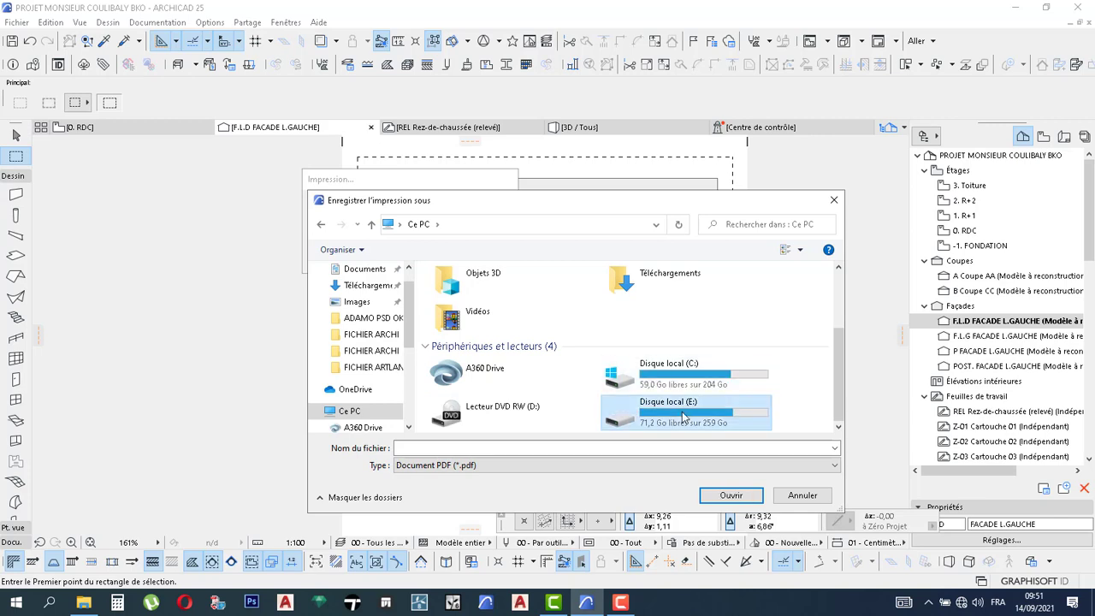
double_click(683, 416)
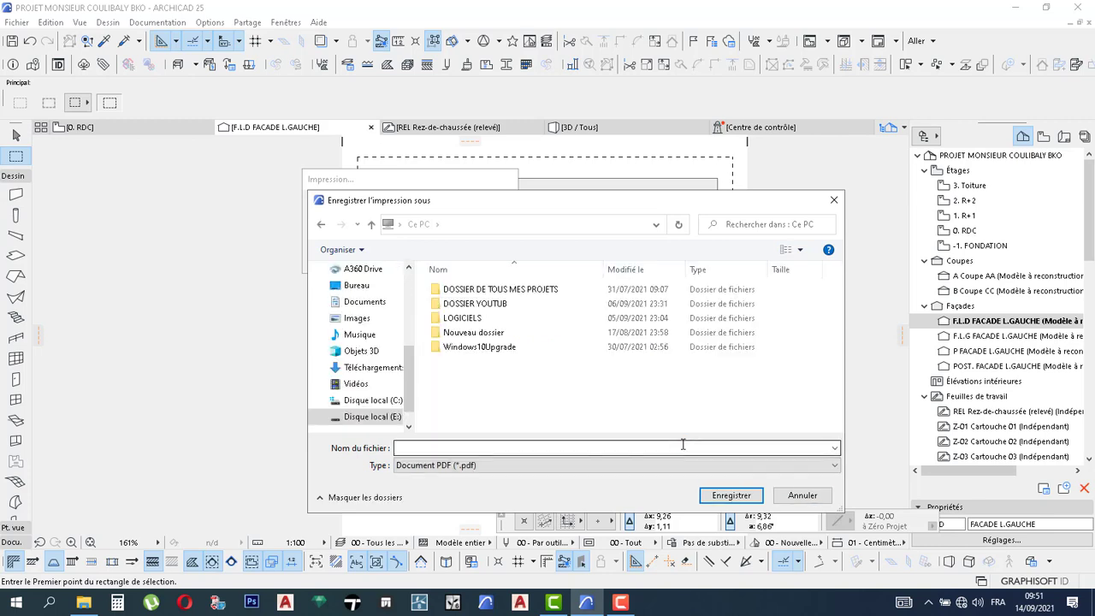
click(505, 305)
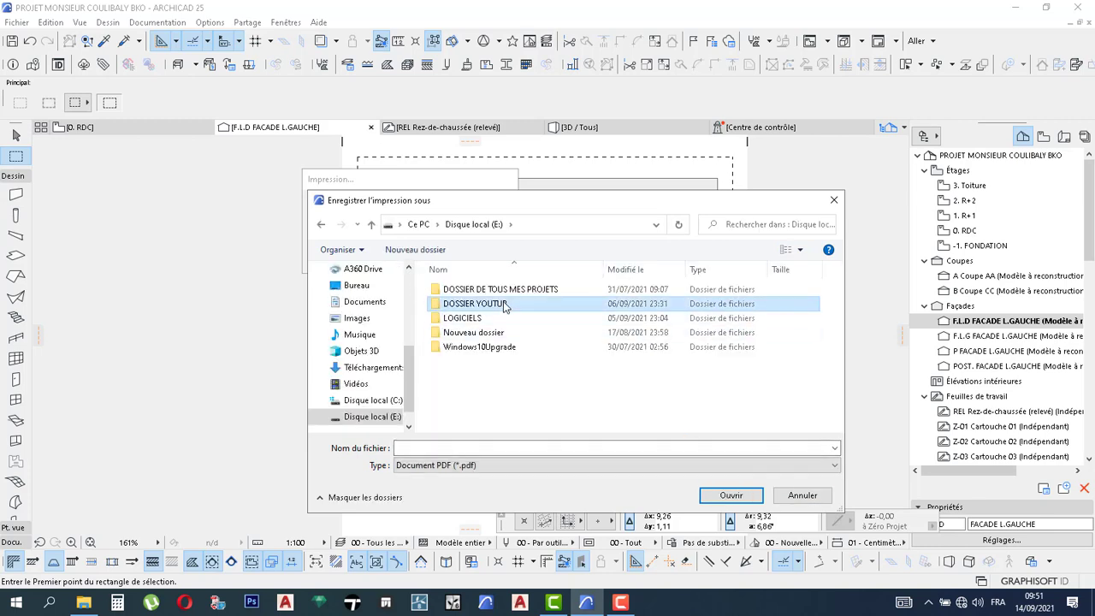
double_click(502, 310)
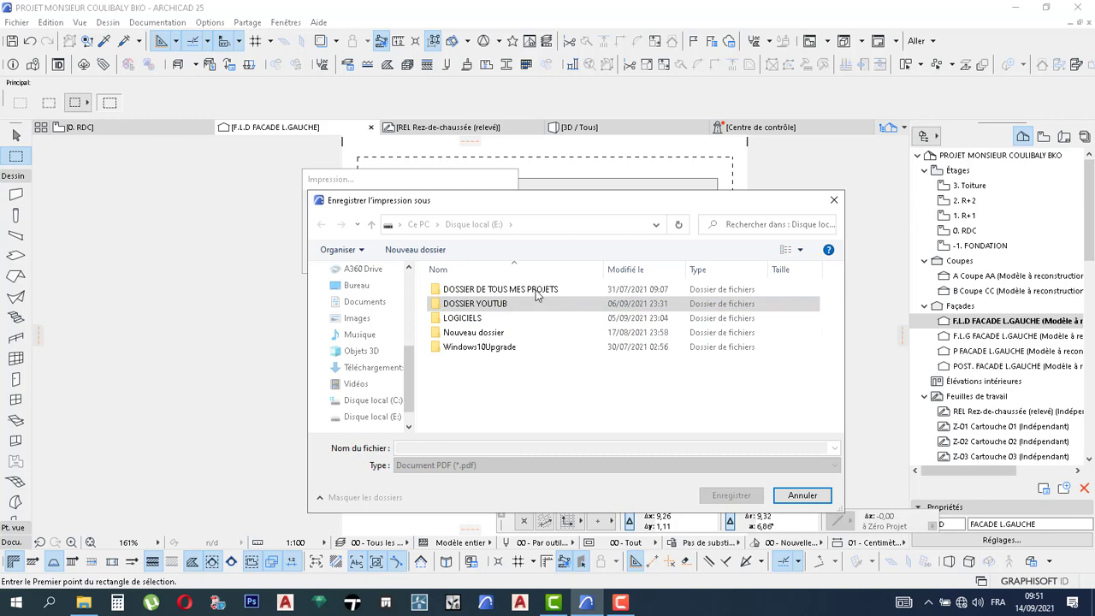
click(537, 292)
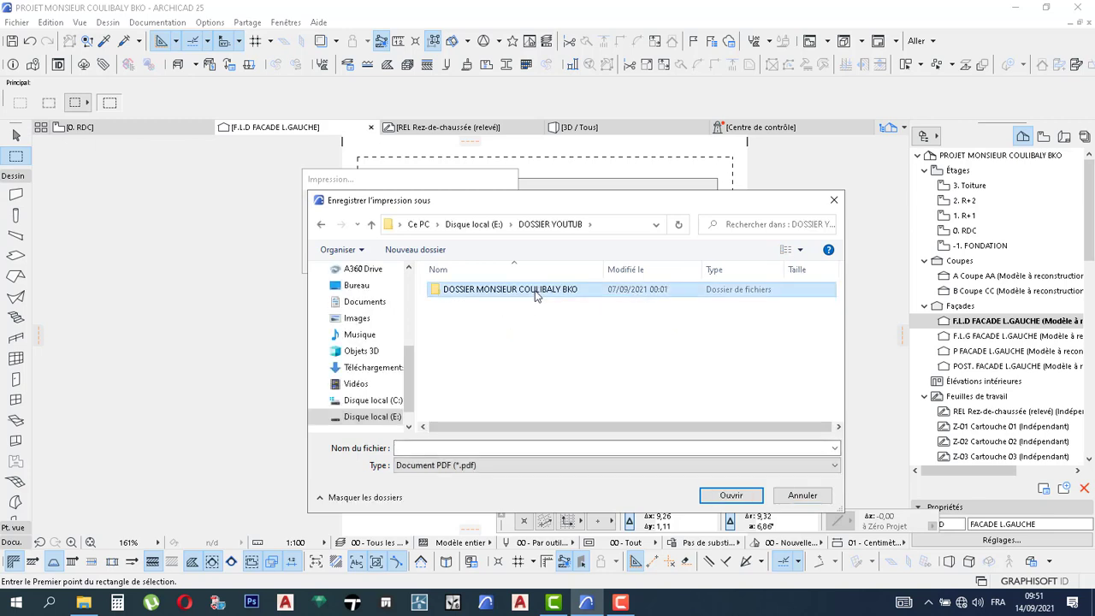
double_click(536, 293)
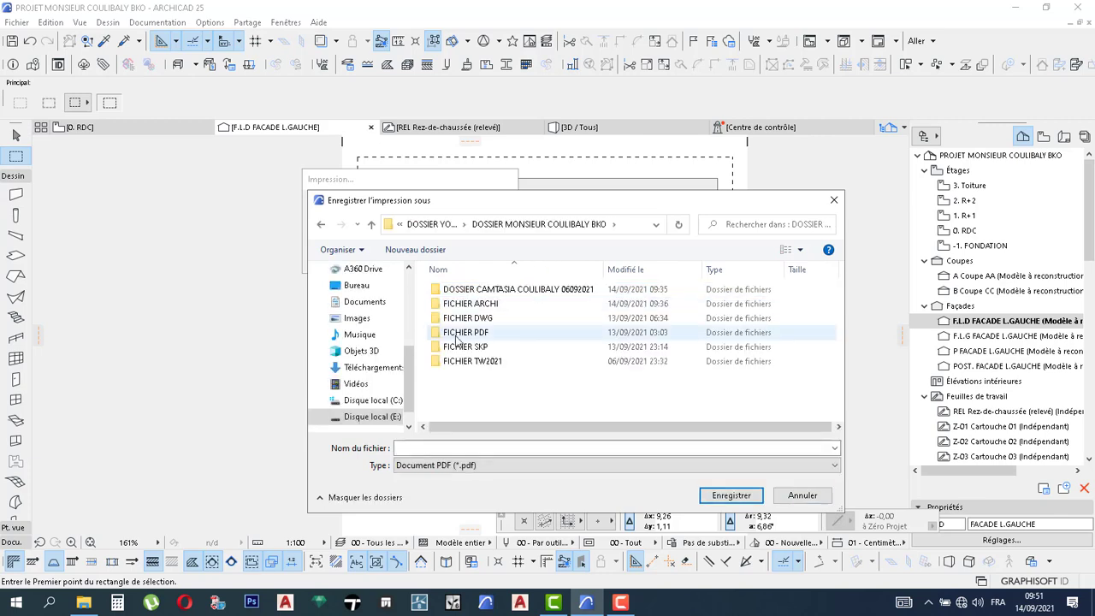
click(480, 336)
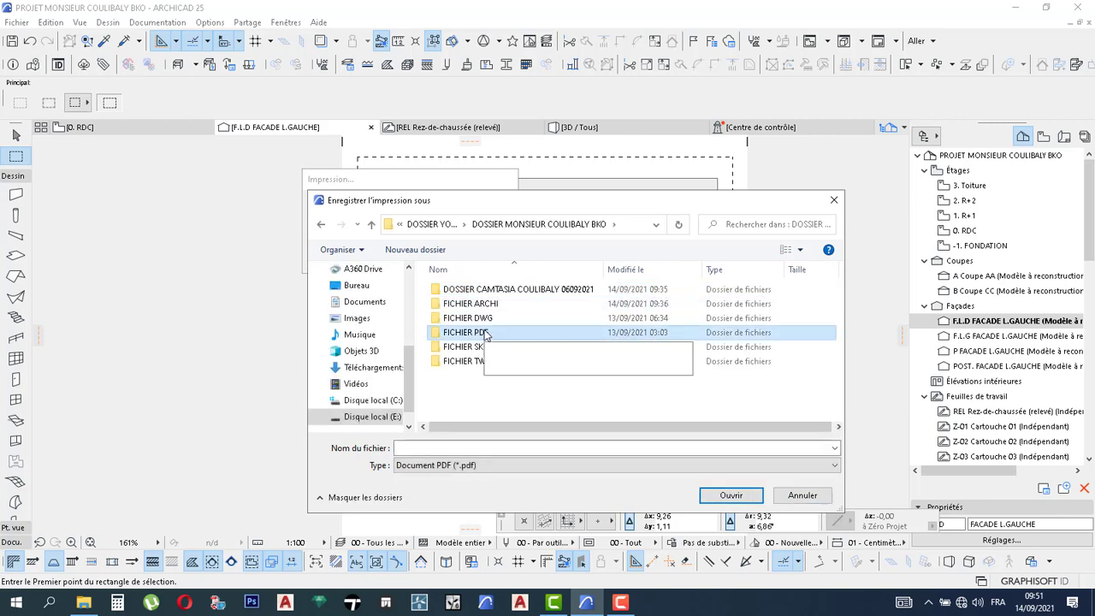
key(Return)
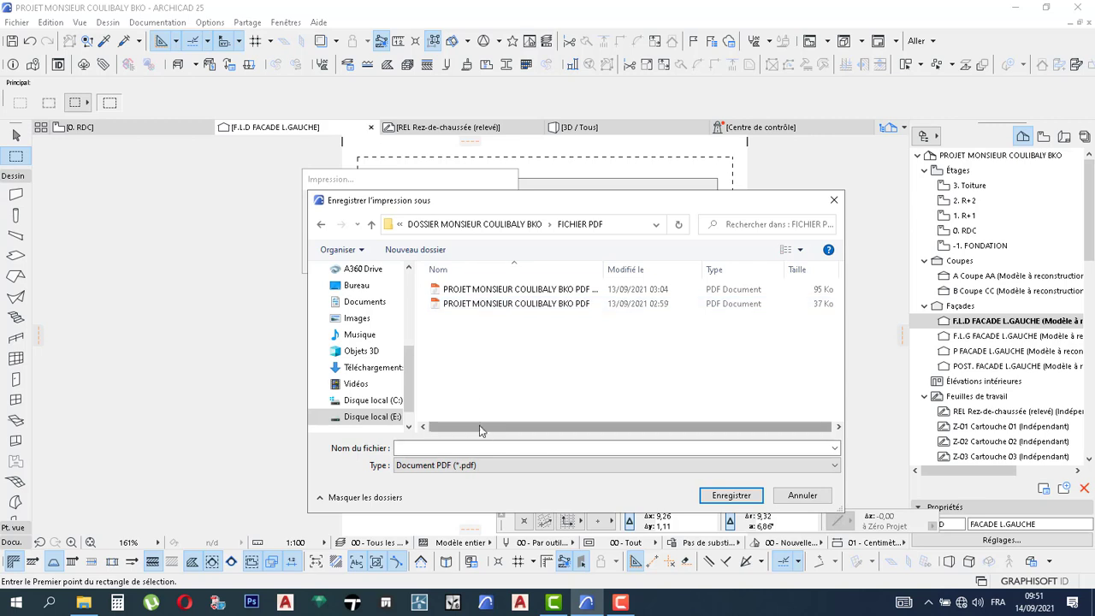
- Save the PDF under the existing project file name, with its ending PDF replaced by FACADE L DROITE
click(503, 305)
click(541, 448)
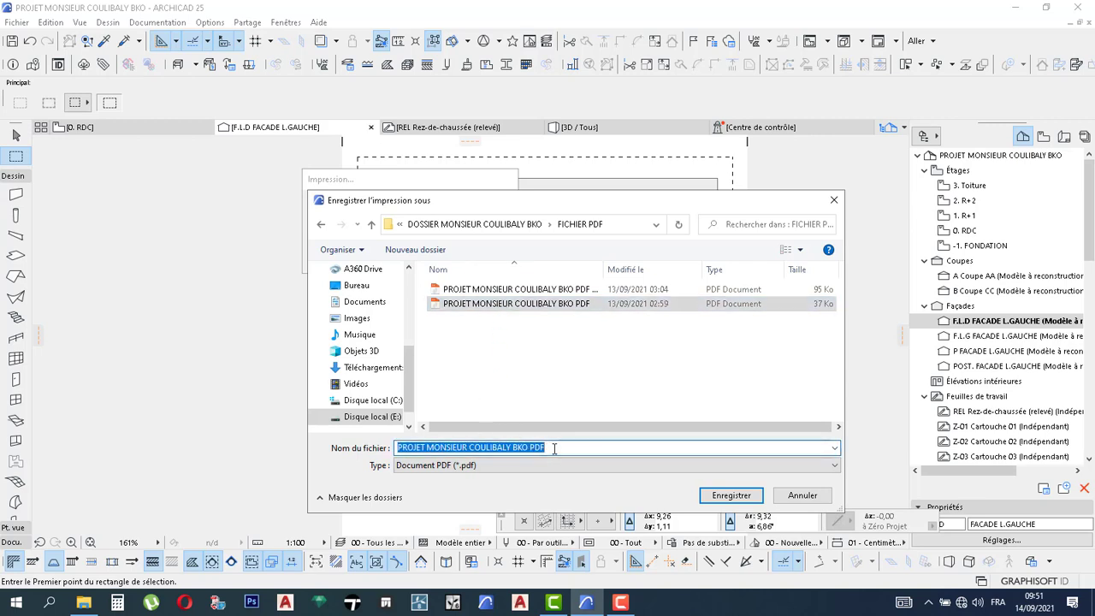
click(555, 449)
key(BackSpace)
key(BackSpace)
key(BackSpace)
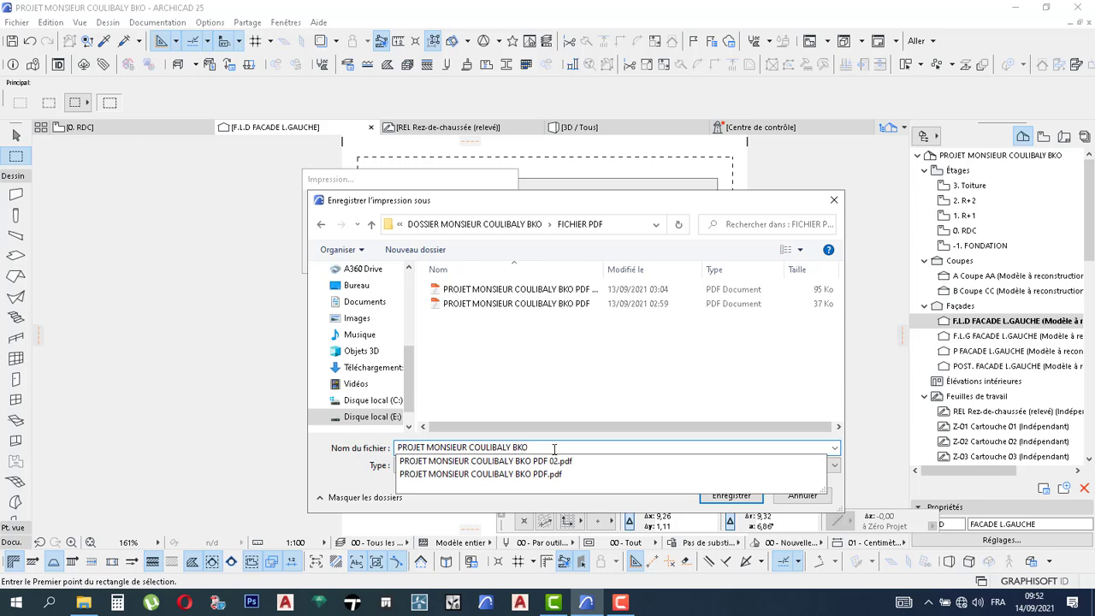
text(FACADE L DROITE)
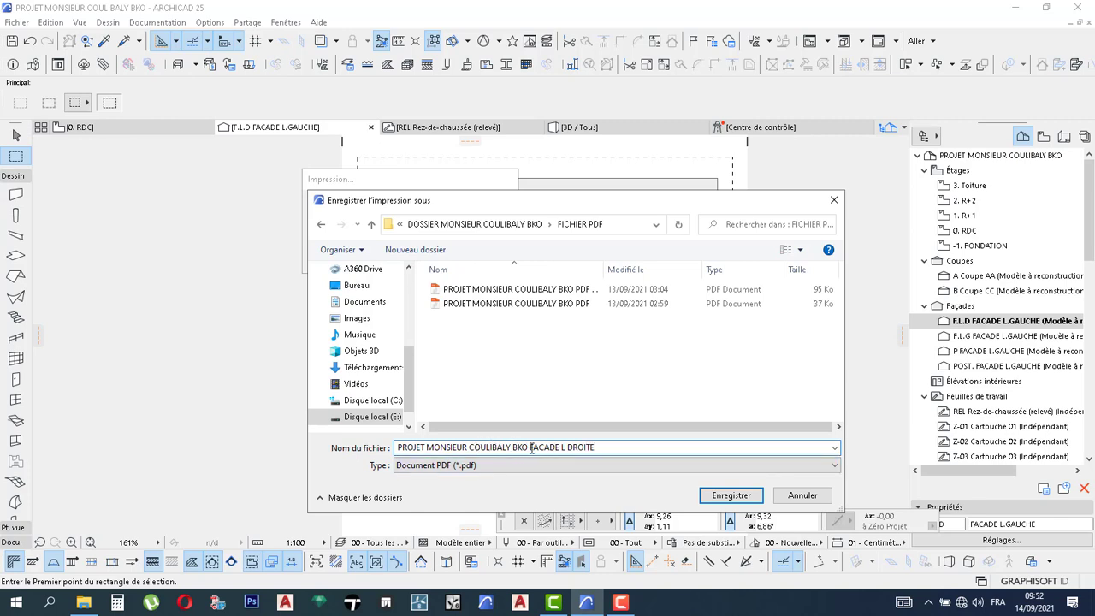
click(725, 500)
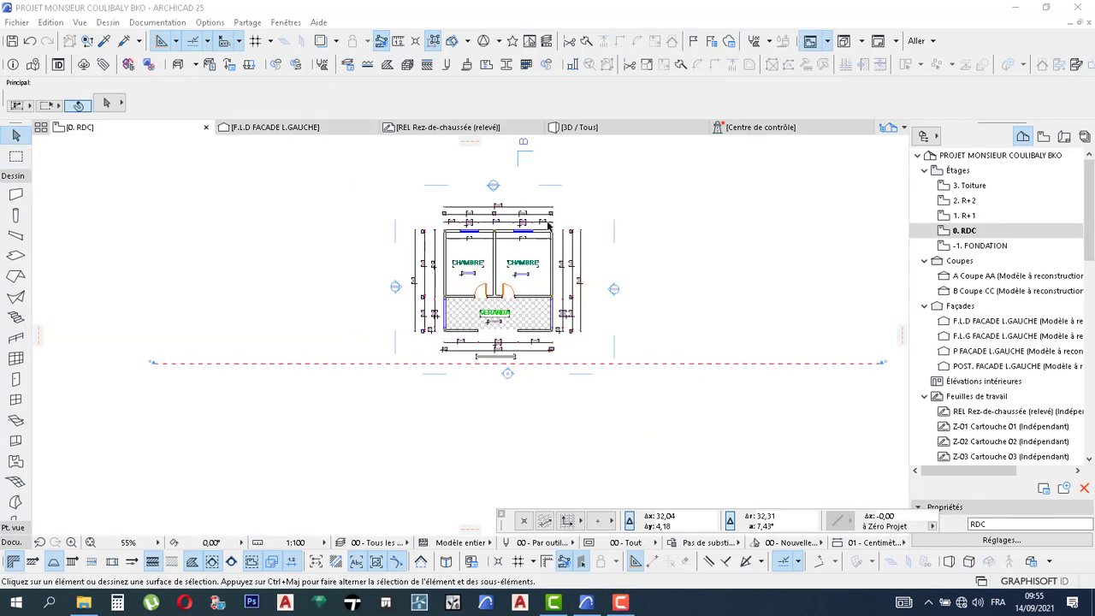
- Shorten section line A on the RDC plan by stretching its far left end to just beside the building's left side
scroll(524, 196, up, 1)
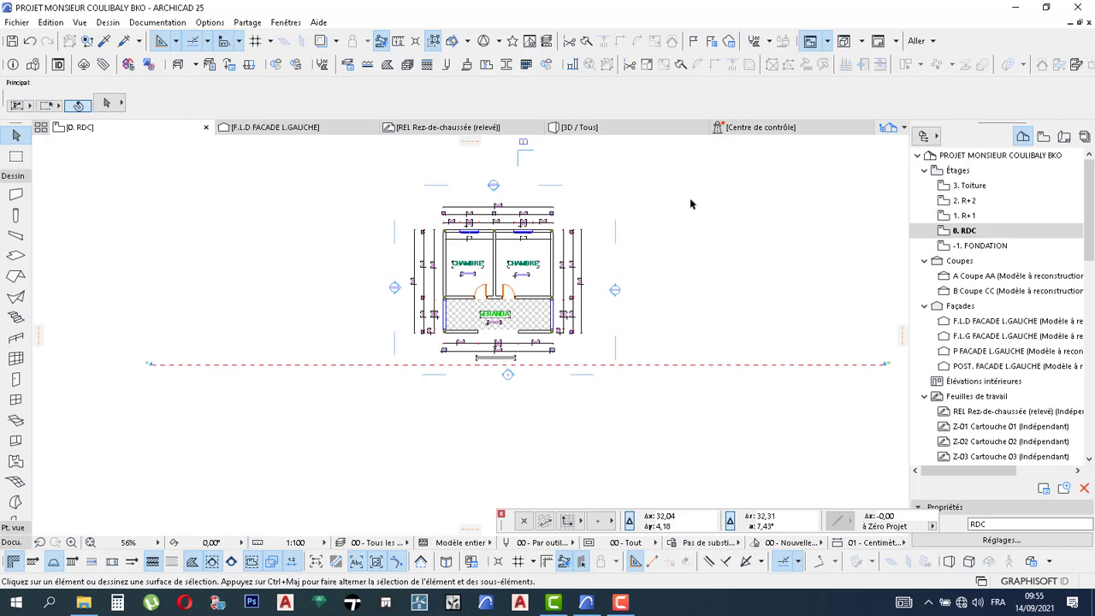
scroll(692, 204, up, 5)
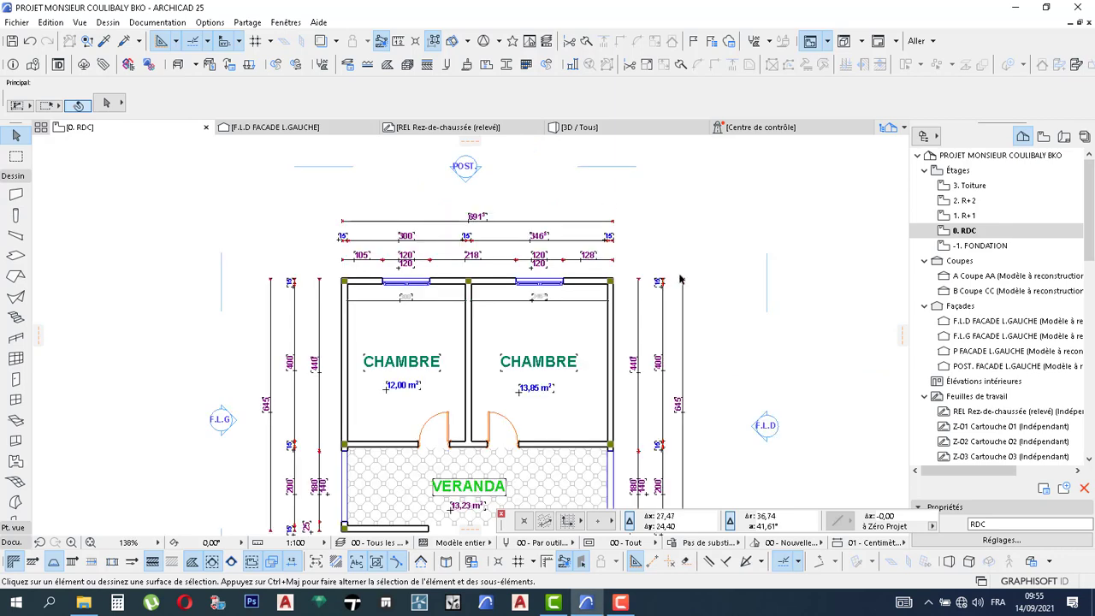
scroll(728, 377, down, 2)
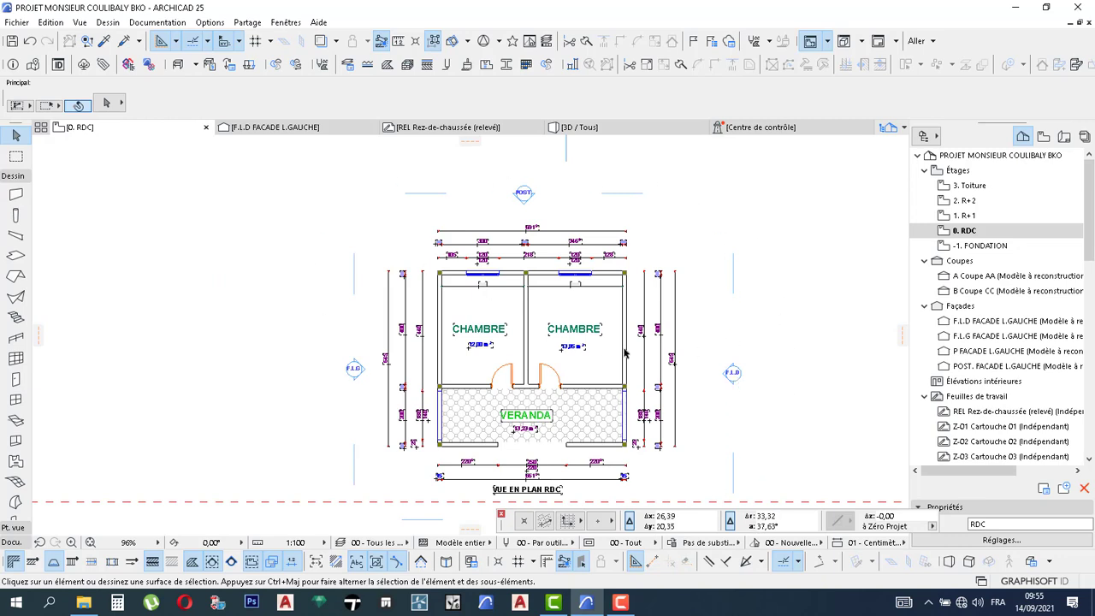
scroll(624, 352, down, 4)
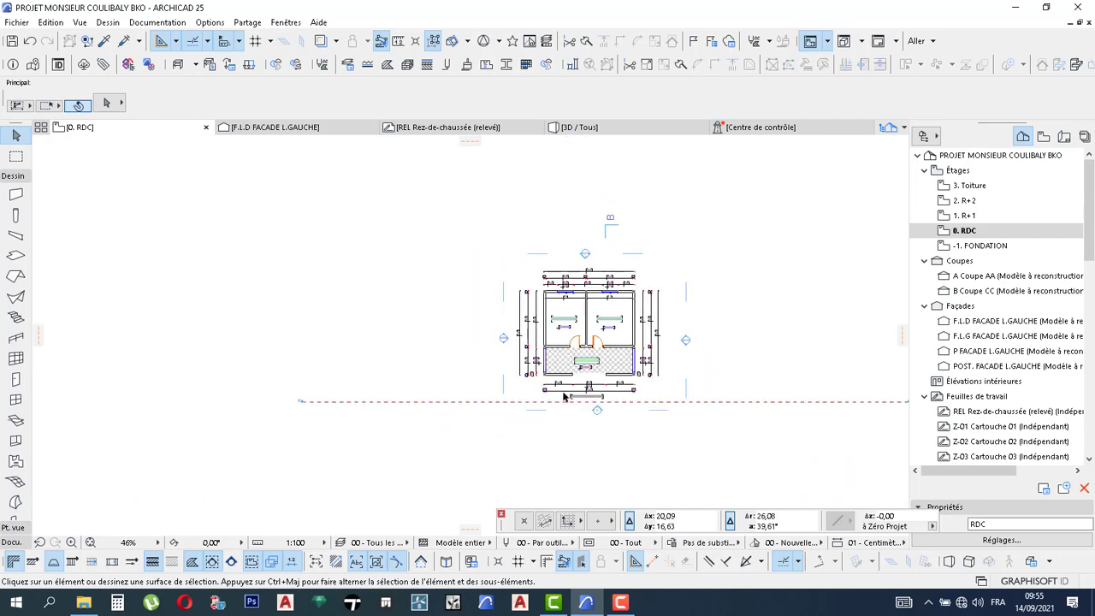
scroll(308, 406, up, 6)
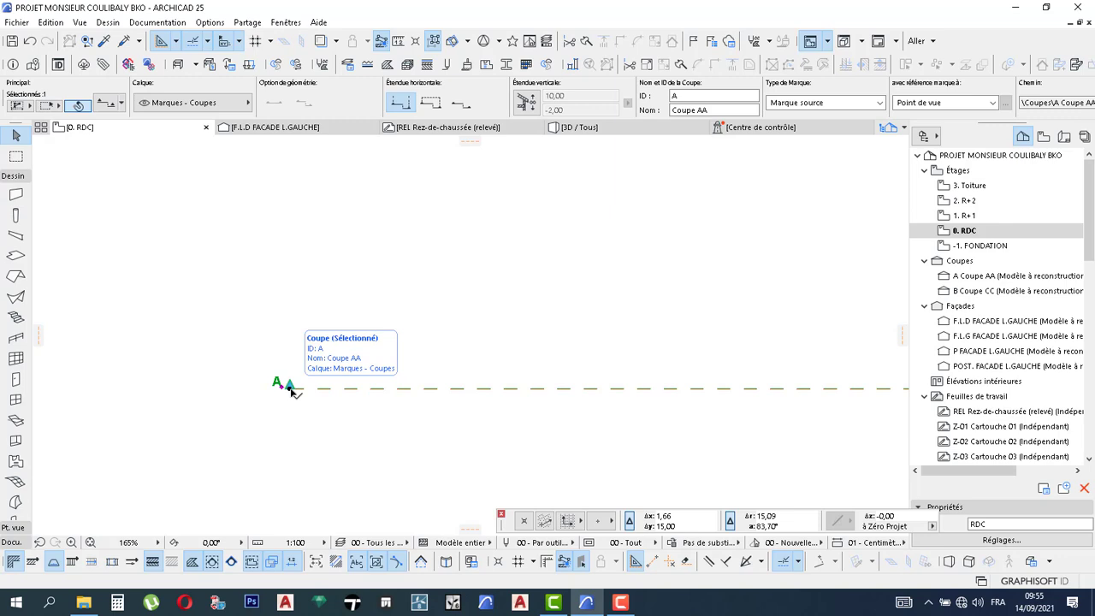
click(292, 389)
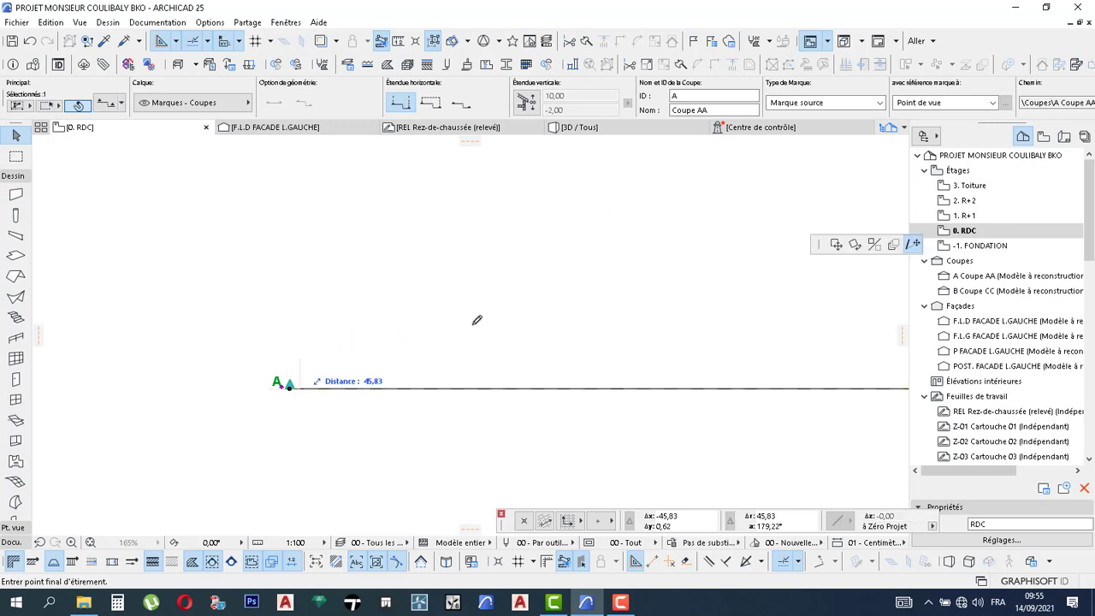
scroll(762, 345, down, 4)
middle_drag(763, 345, 470, 350)
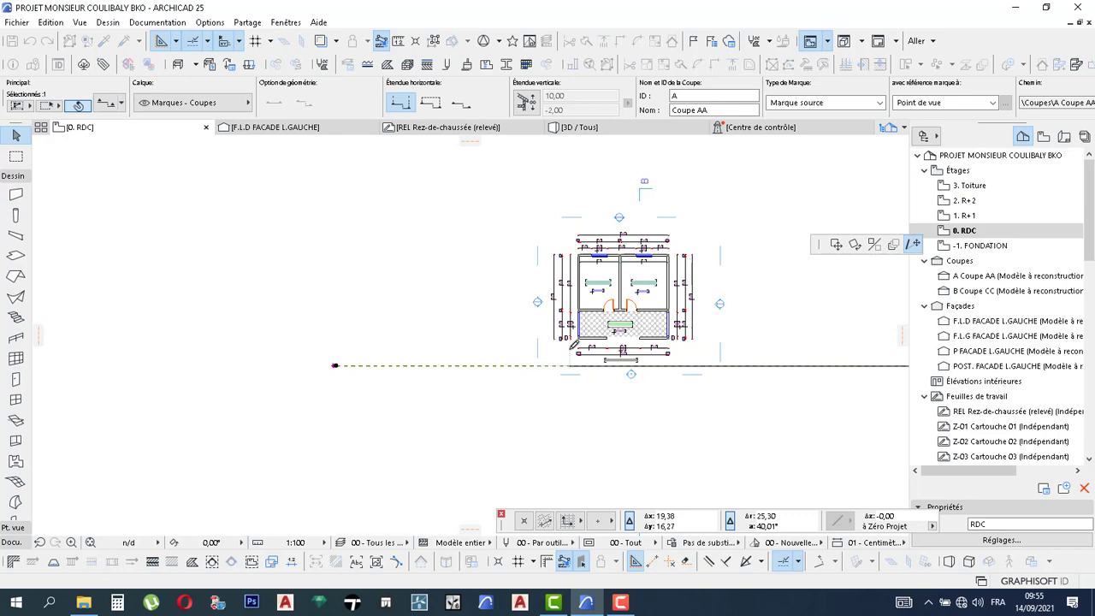
click(571, 349)
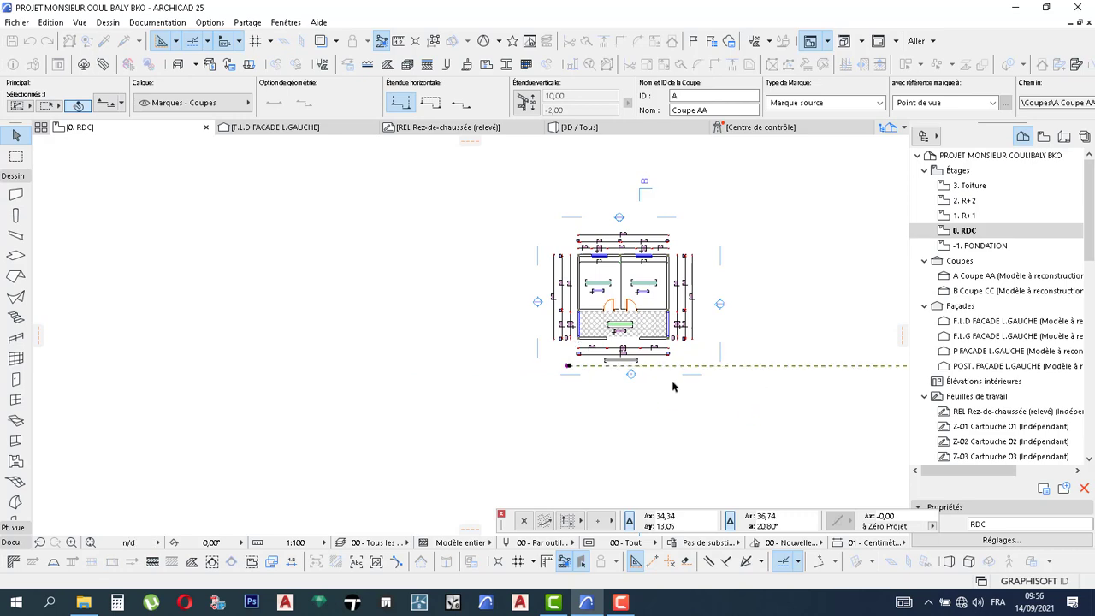
- Stretch the right end of section line A inward to just beside the building, making the line about 8.15 m long
middle_drag(790, 385, 634, 378)
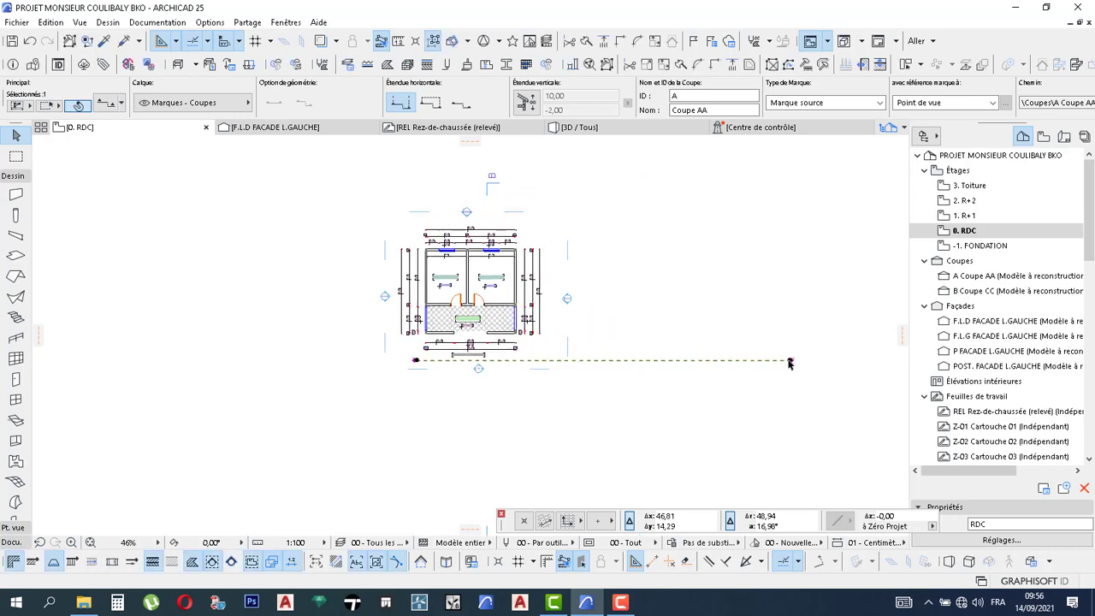
click(789, 360)
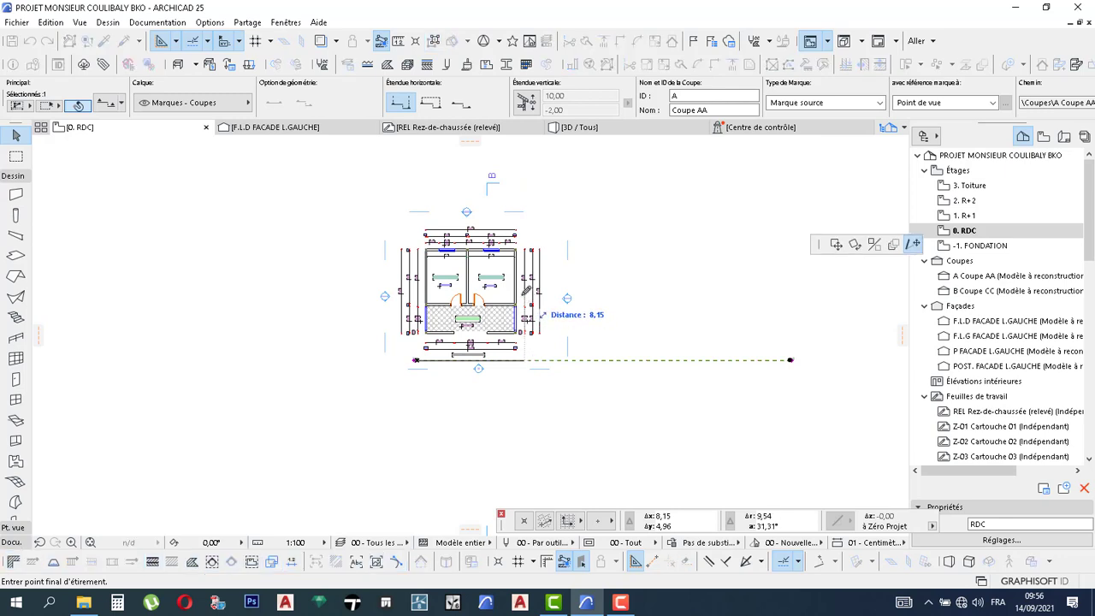
key(Escape)
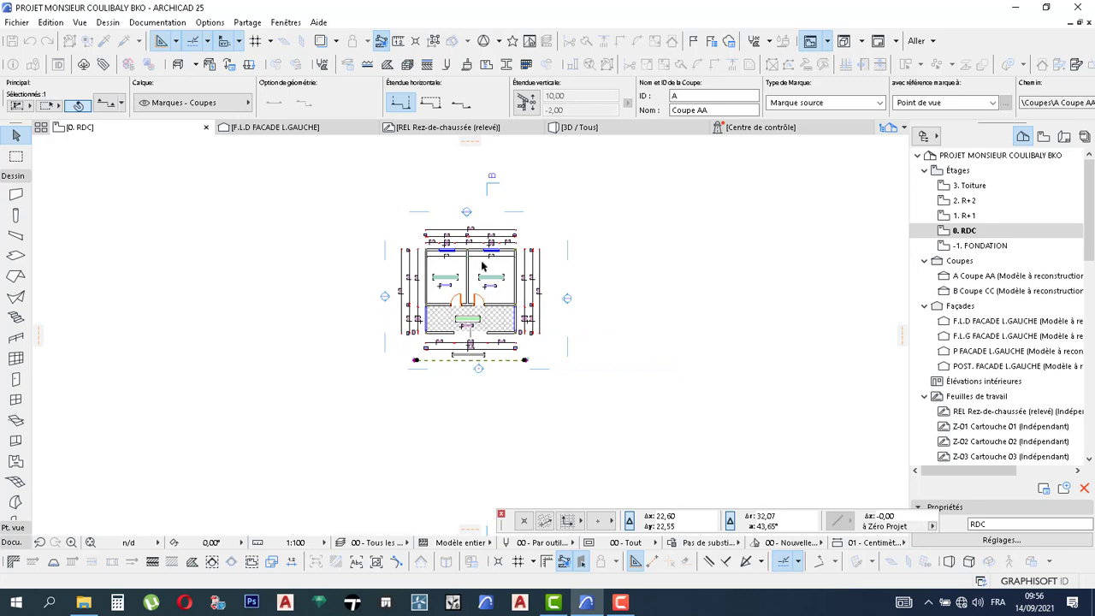
- Move section line A from below the RDC plan up across the middle of the veranda
scroll(482, 267, up, 3)
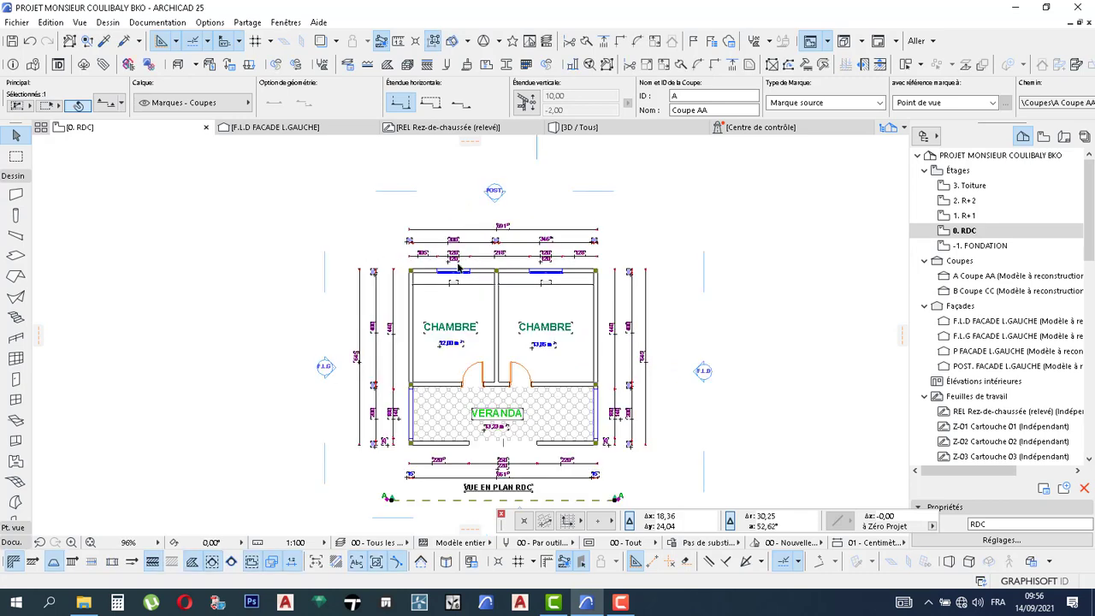
middle_drag(575, 345, 618, 298)
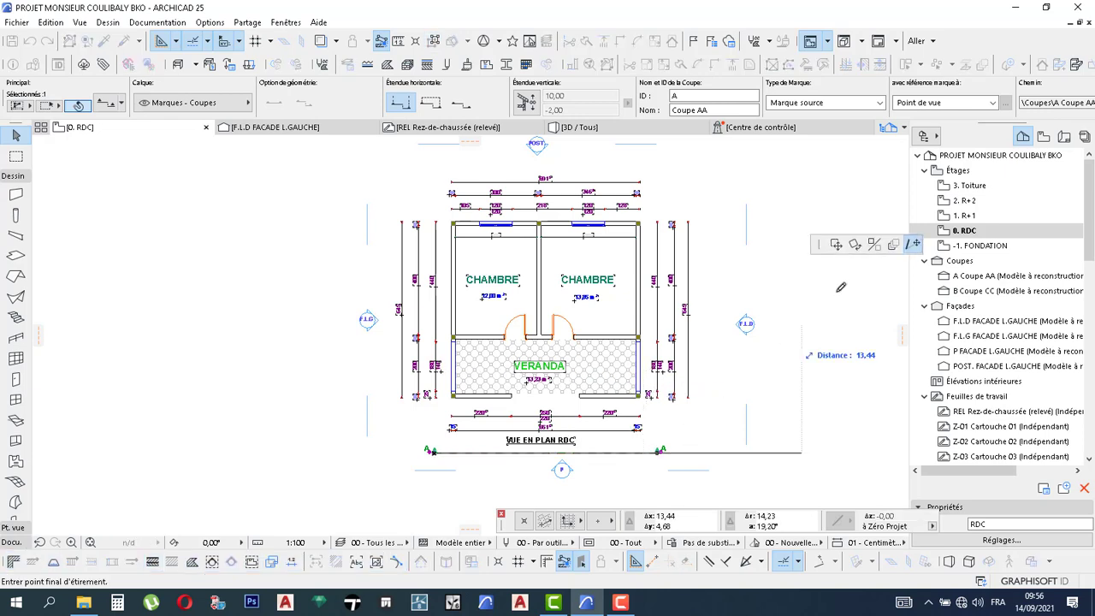
click(836, 245)
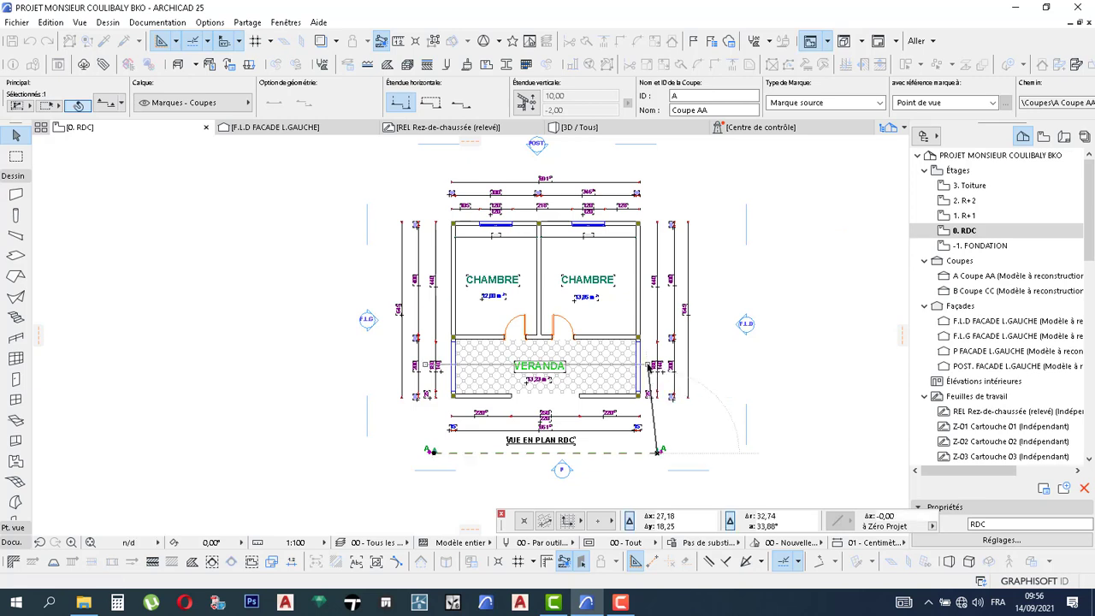
click(651, 367)
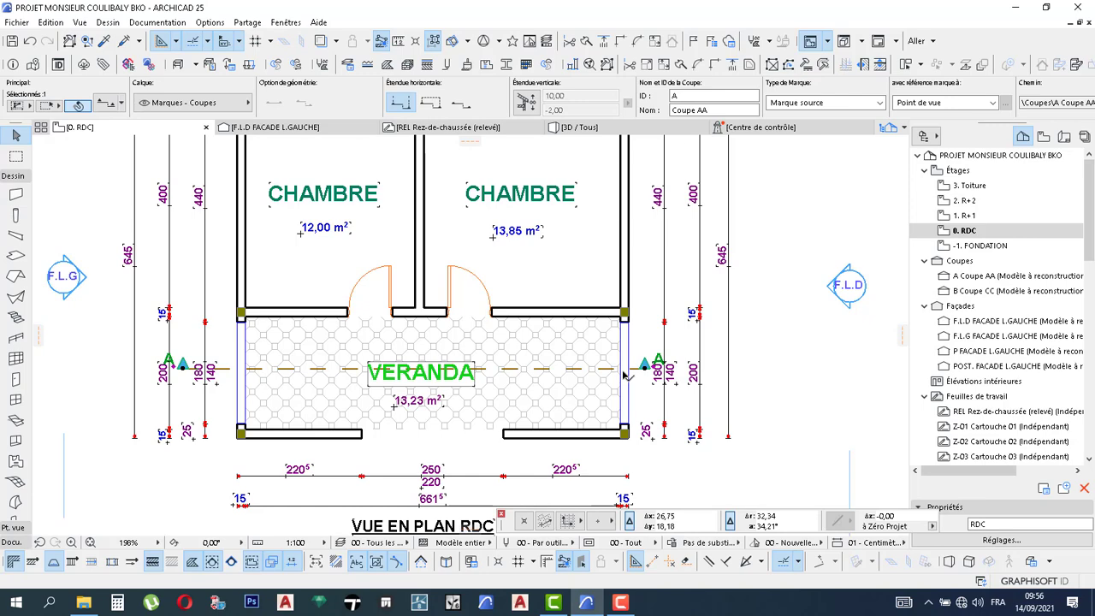
- Deselect section line A and open the section view Coupe AA
scroll(625, 376, down, 5)
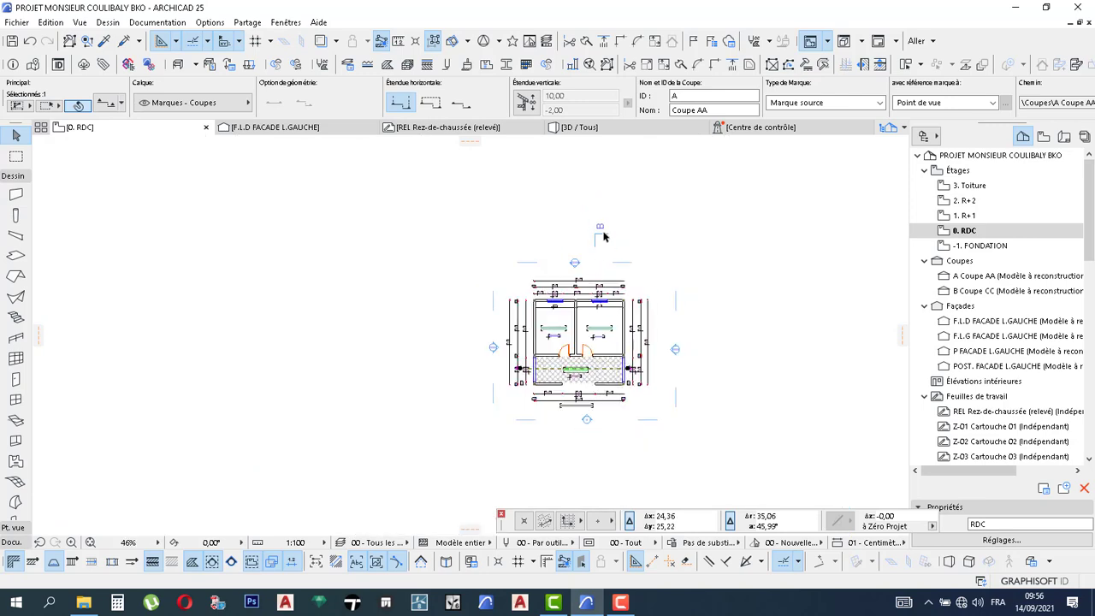
scroll(599, 239, up, 2)
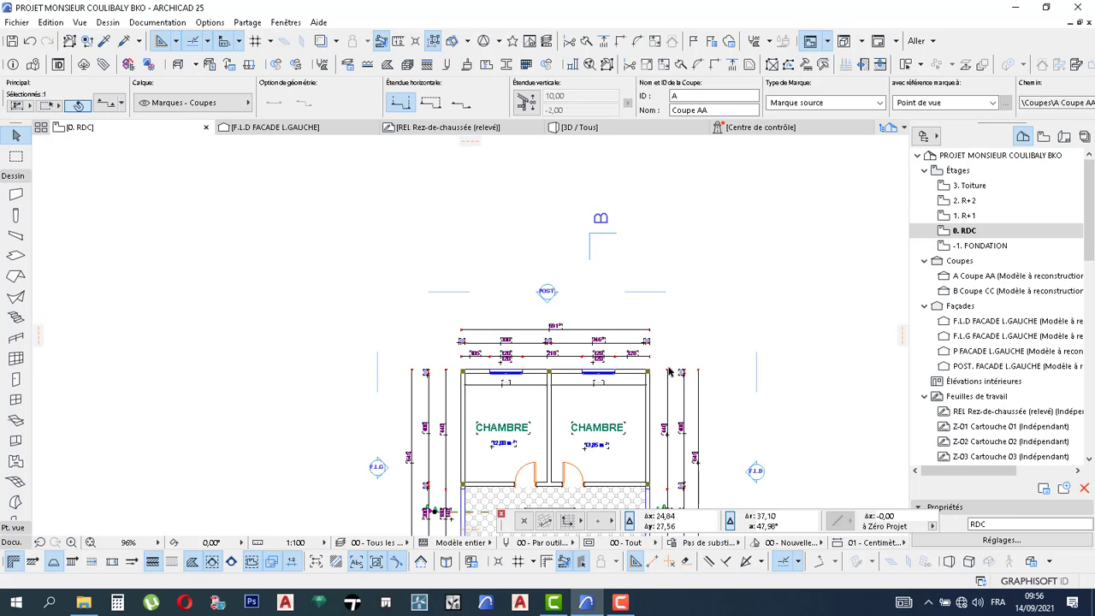
middle_drag(665, 374, 801, 280)
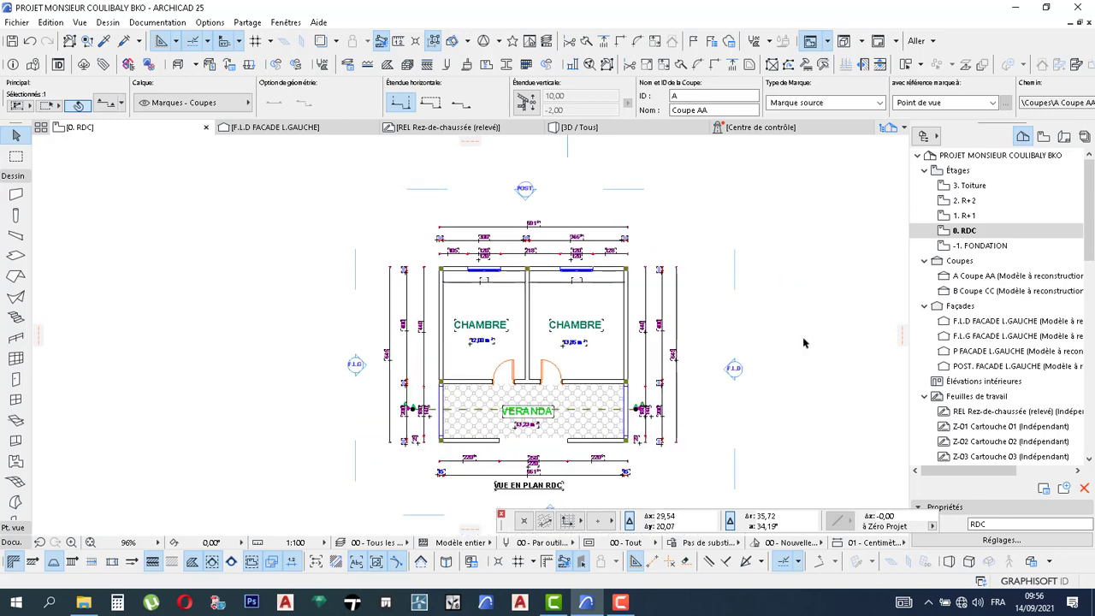
click(979, 278)
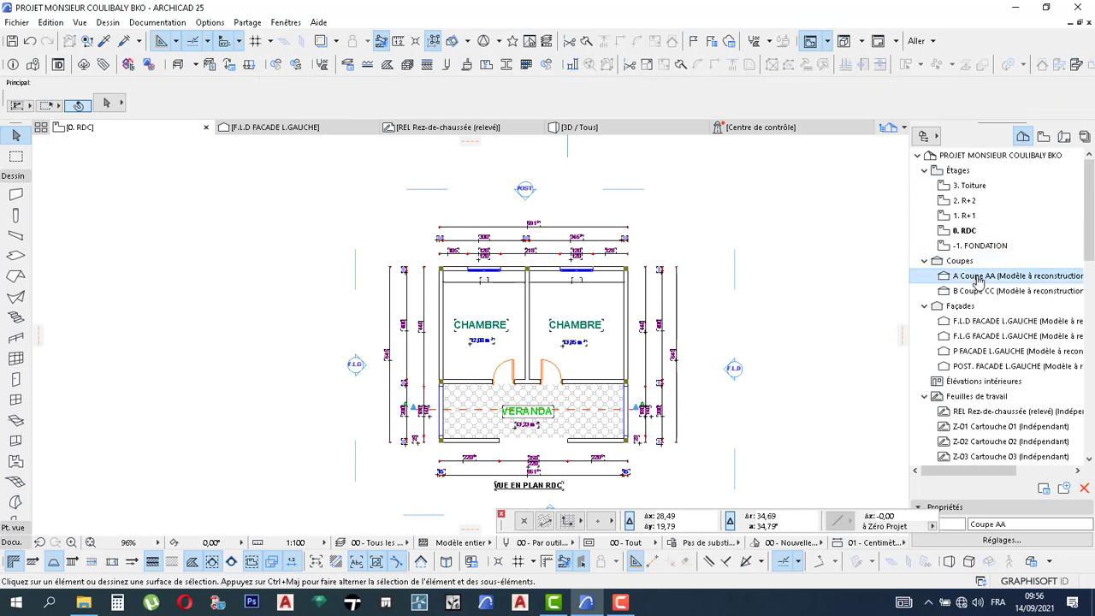
double_click(978, 277)
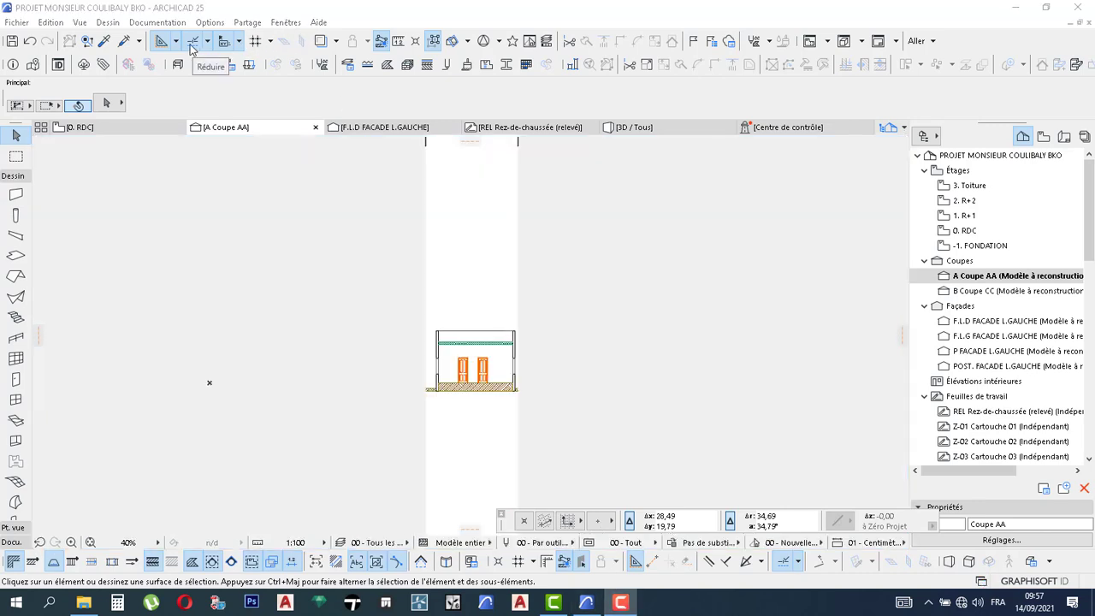
- Examine the walls, window openings, doors, ceiling slab and floor base in section Coupe AA
click(465, 385)
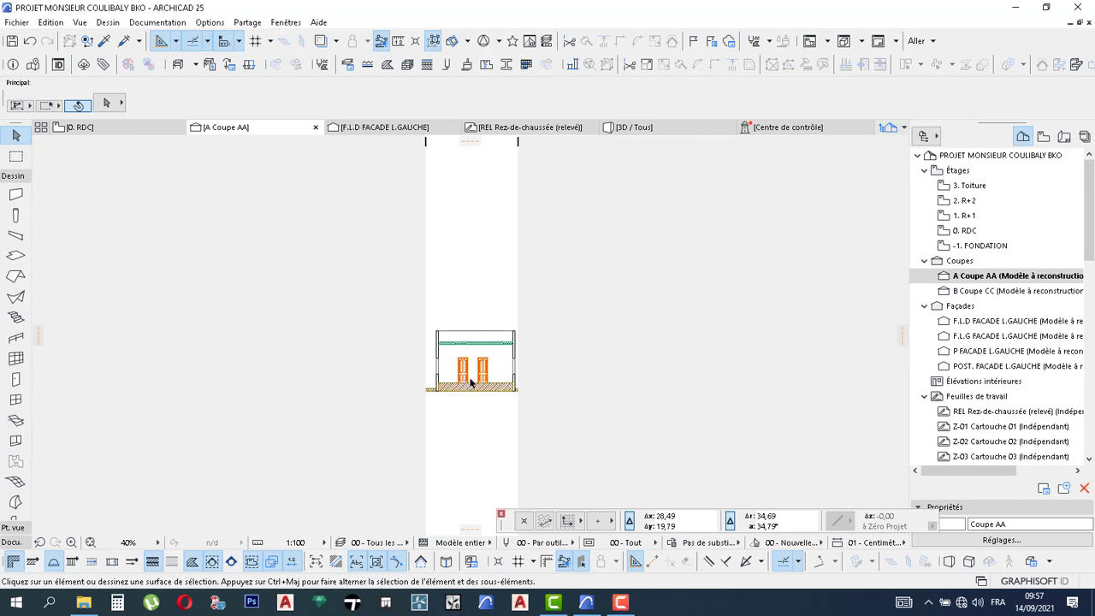
scroll(462, 391, up, 1)
scroll(433, 373, up, 6)
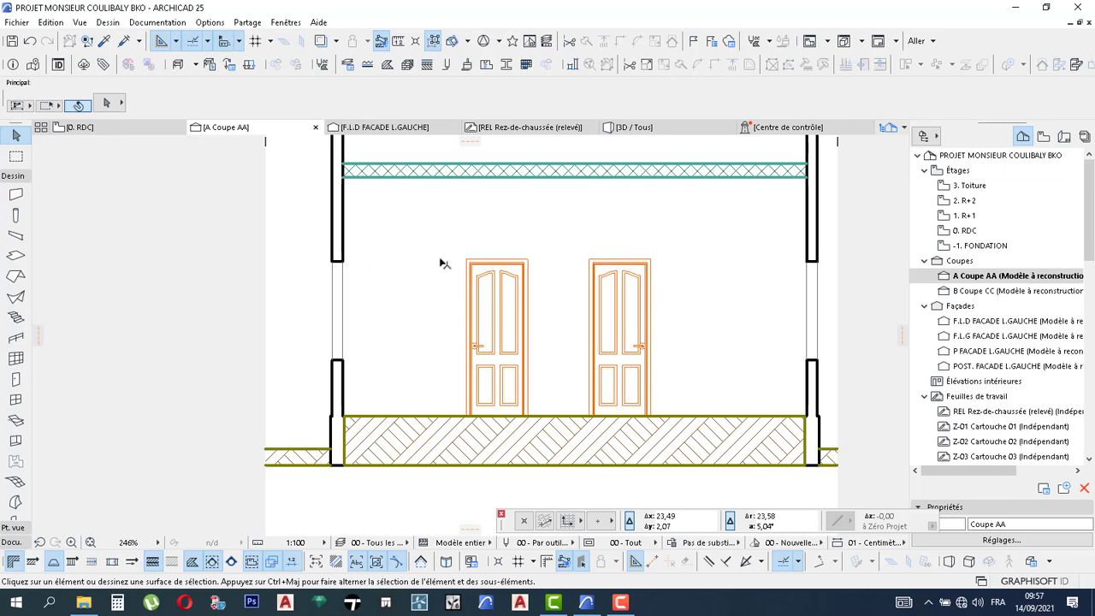
scroll(639, 378, down, 1)
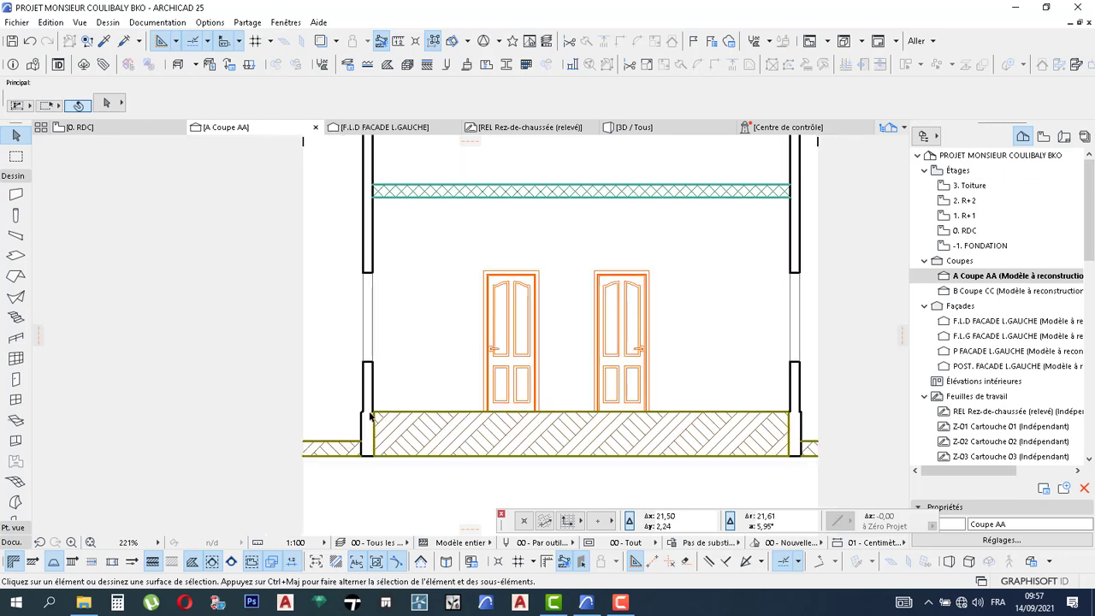
scroll(368, 417, down, 3)
scroll(519, 420, down, 1)
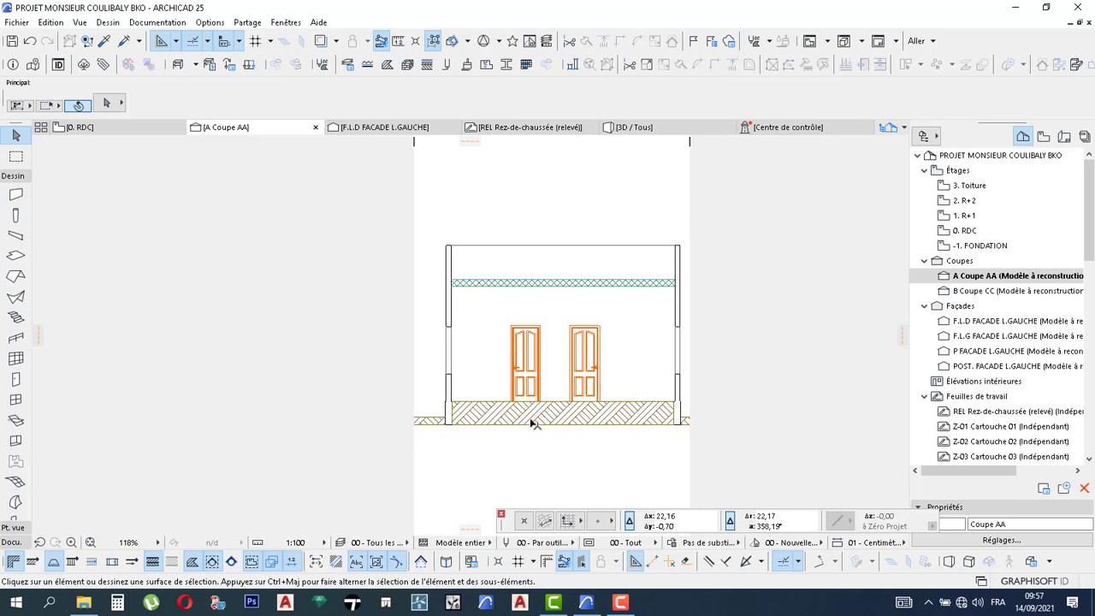
scroll(558, 414, up, 3)
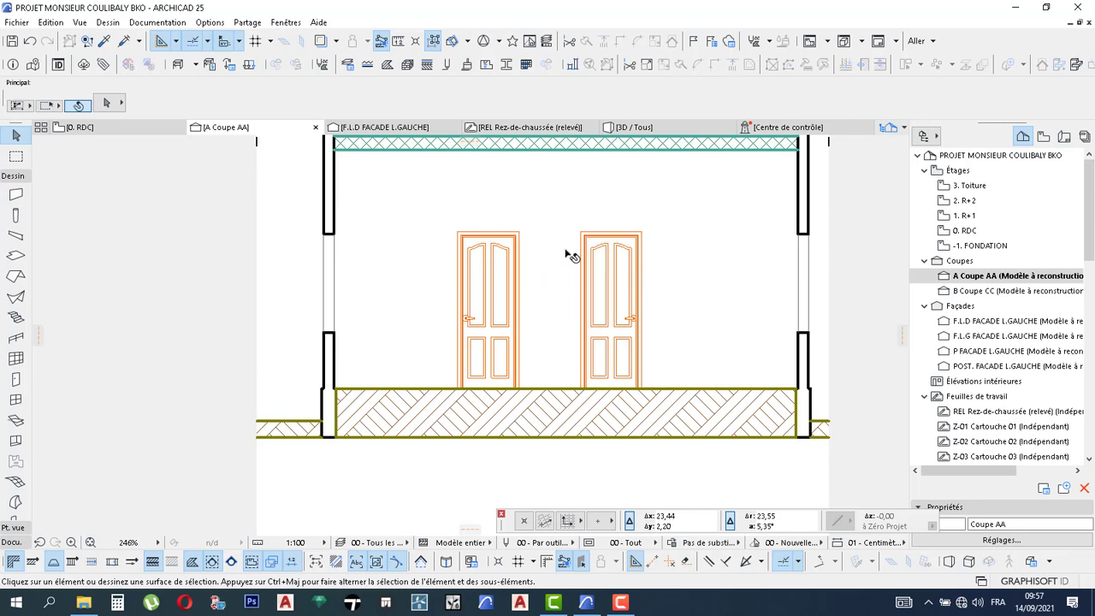
middle_drag(570, 251, 565, 280)
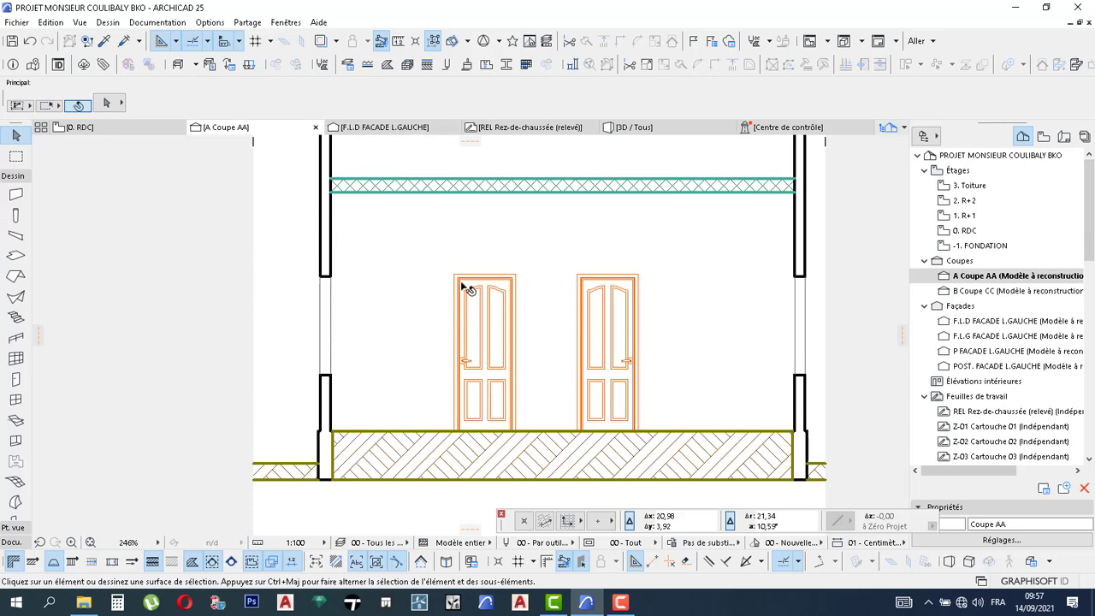
scroll(471, 288, down, 2)
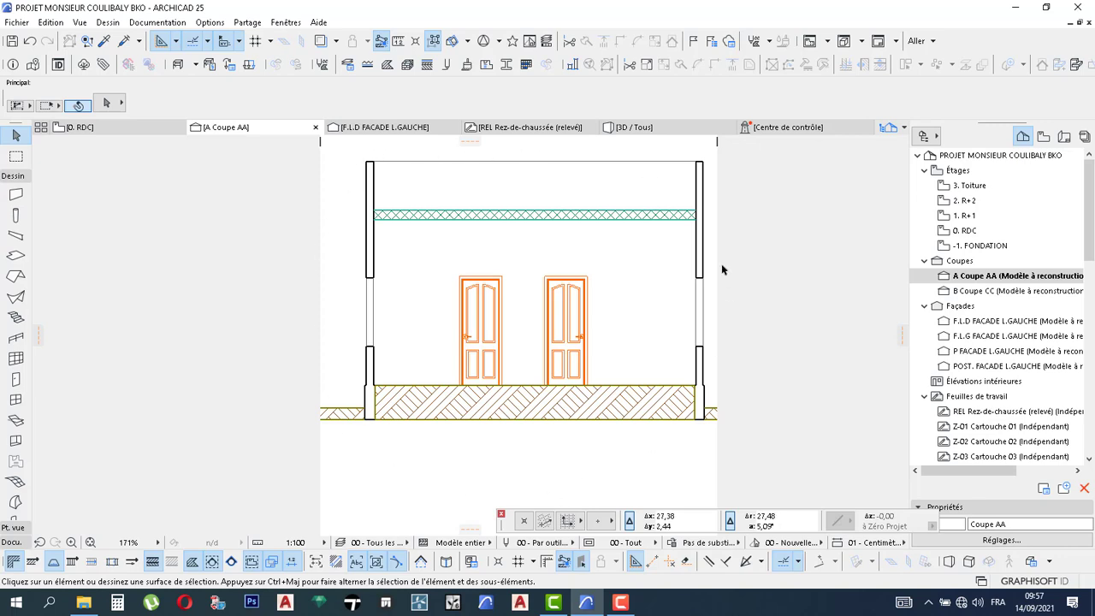
- Set the Fill tool's defaults to Hachure solide with fill pen 1 and contour pen 1, both black
click(13, 176)
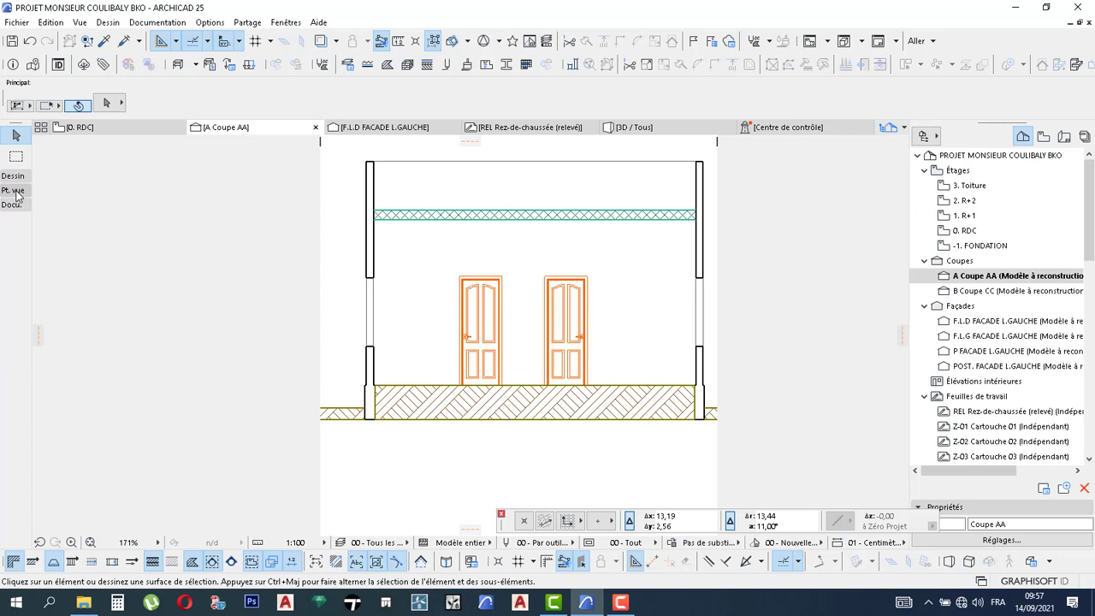
click(13, 205)
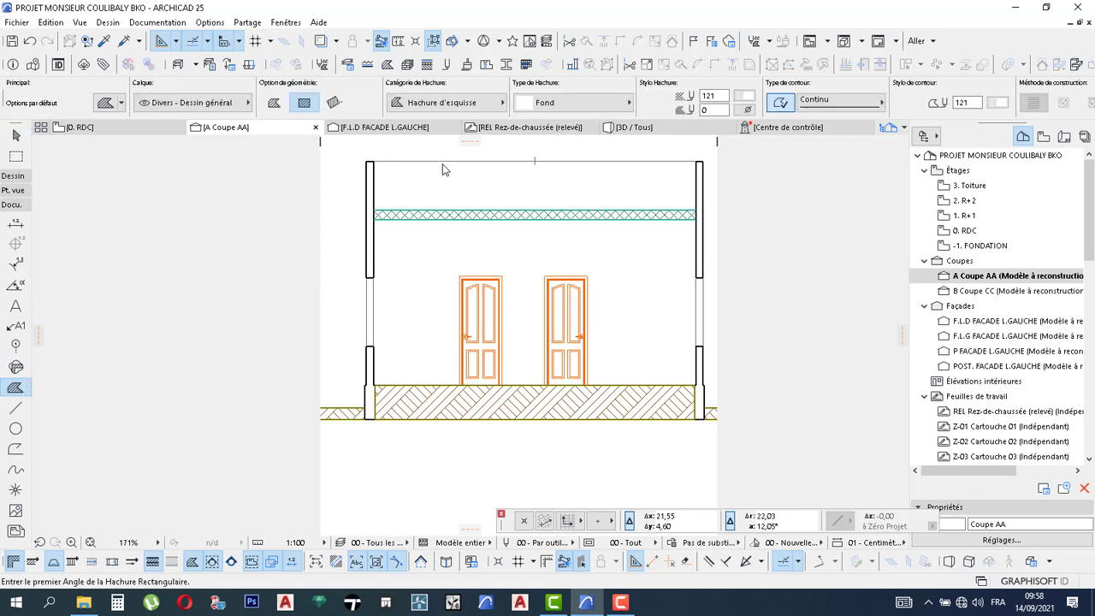
click(587, 103)
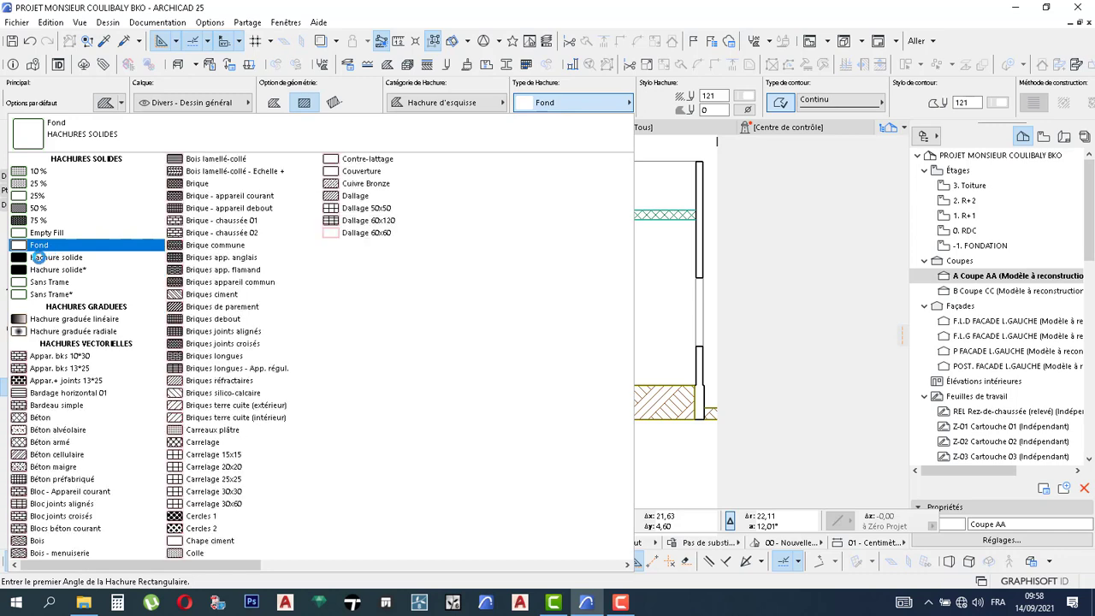
click(39, 256)
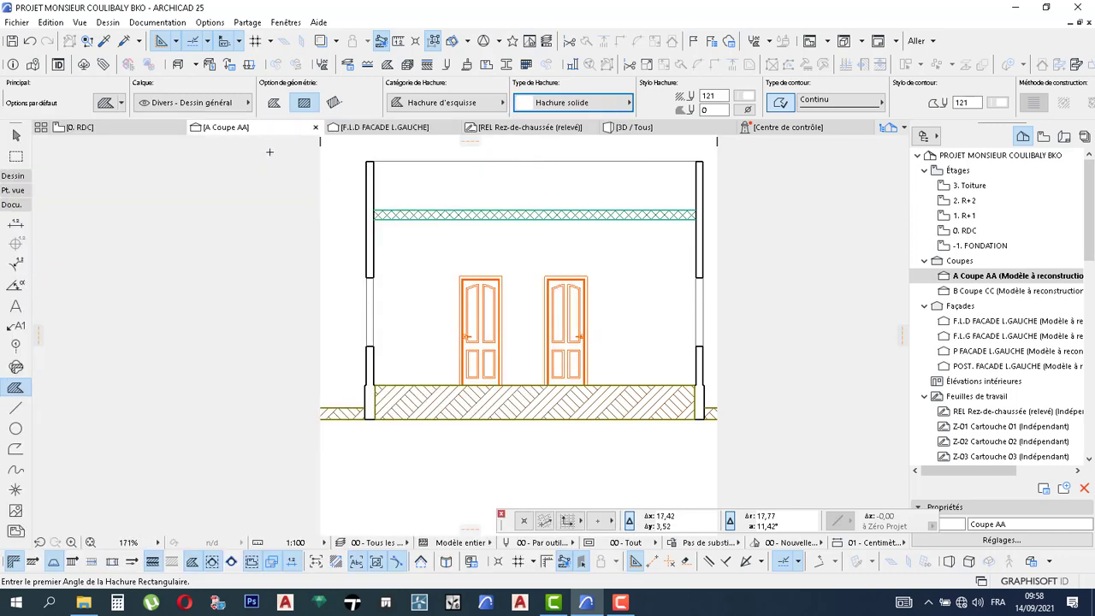
click(573, 103)
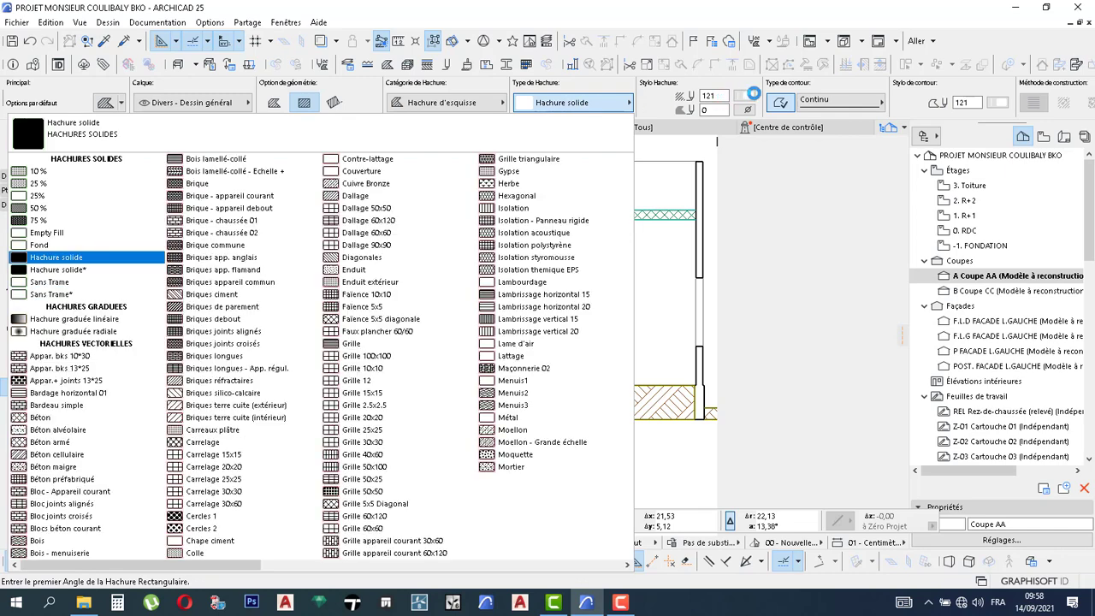
click(746, 96)
click(767, 92)
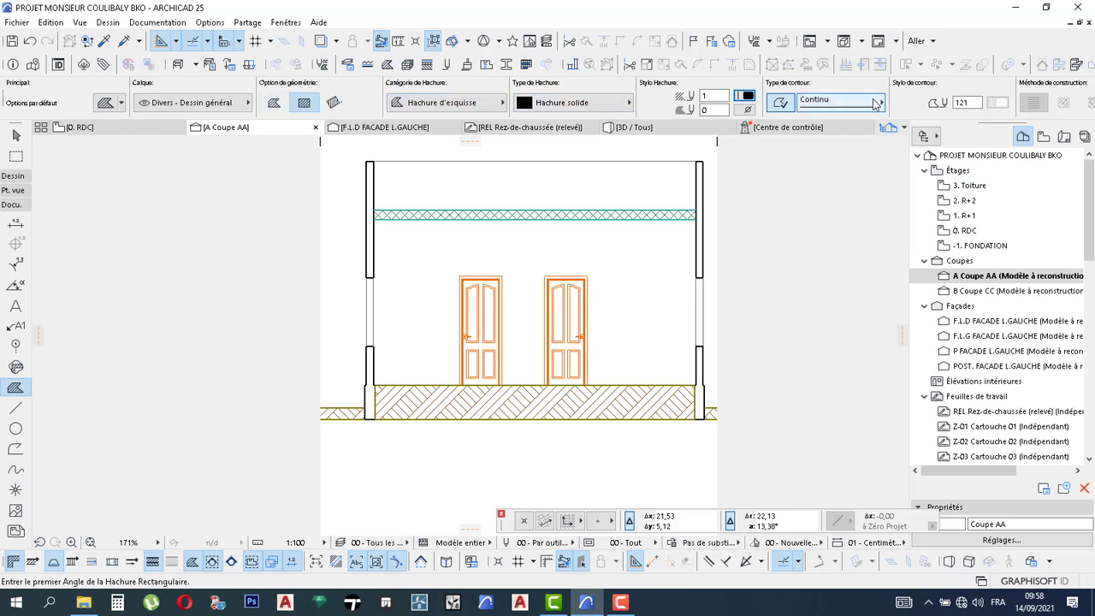
click(997, 103)
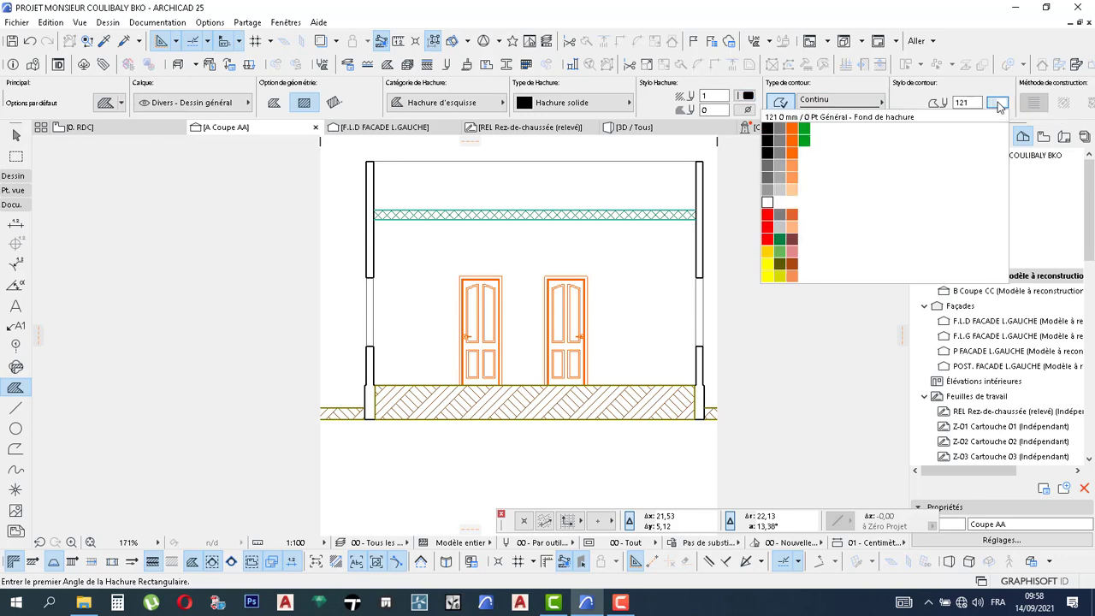
click(769, 129)
scroll(371, 288, up, 3)
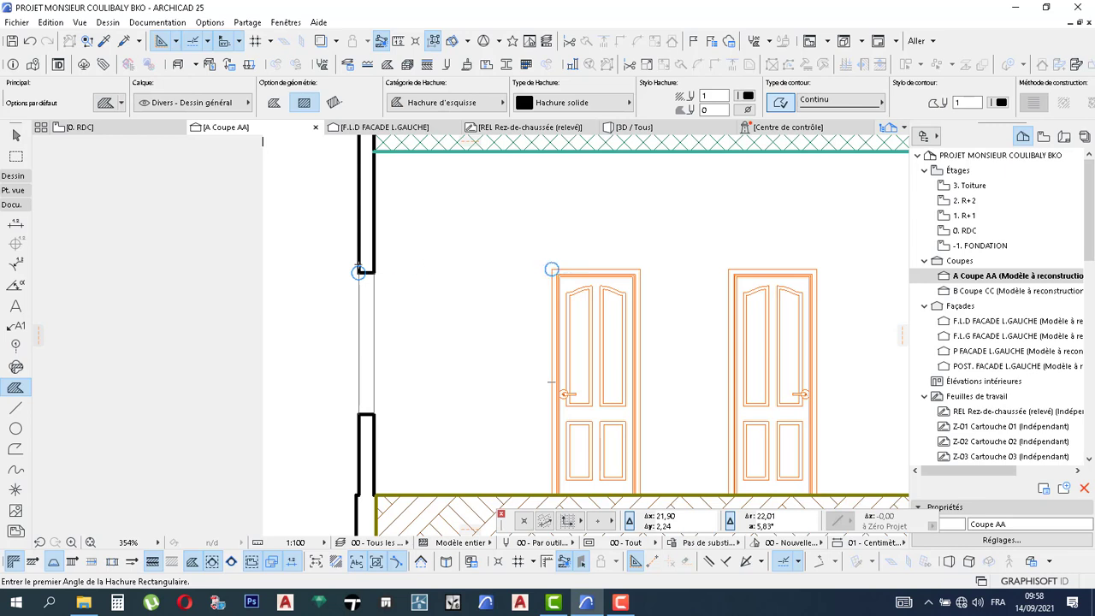
click(358, 272)
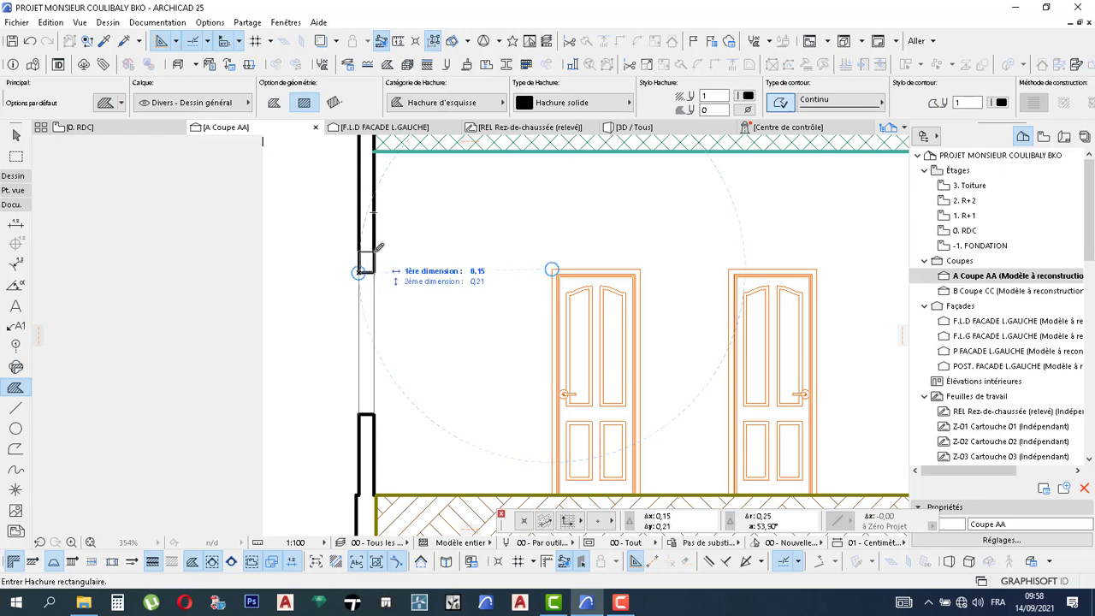
scroll(379, 247, up, 5)
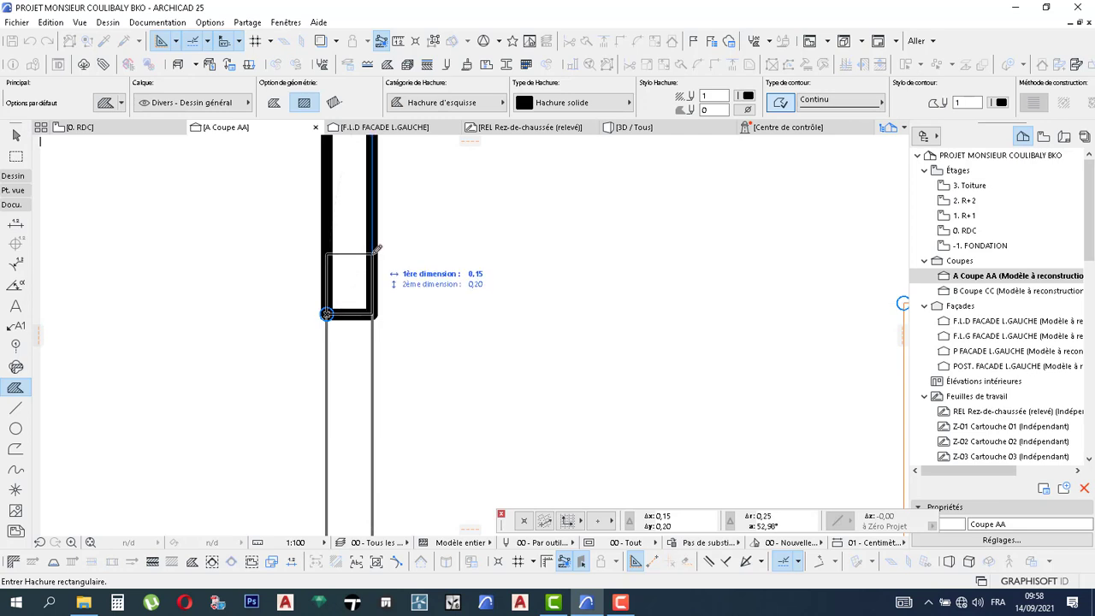
click(374, 254)
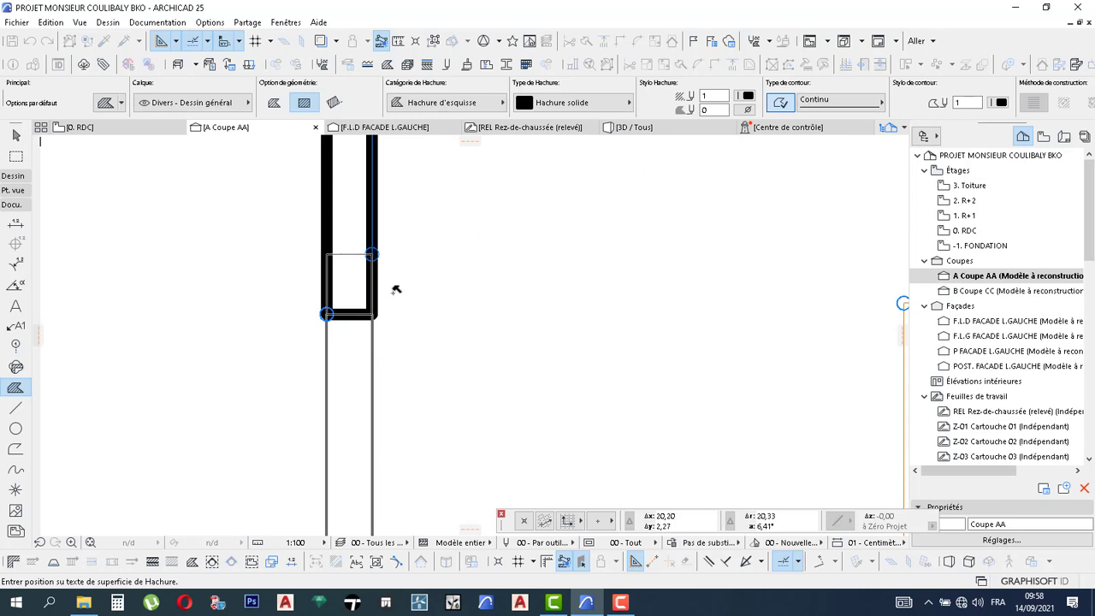
scroll(1004, 102, down, 3)
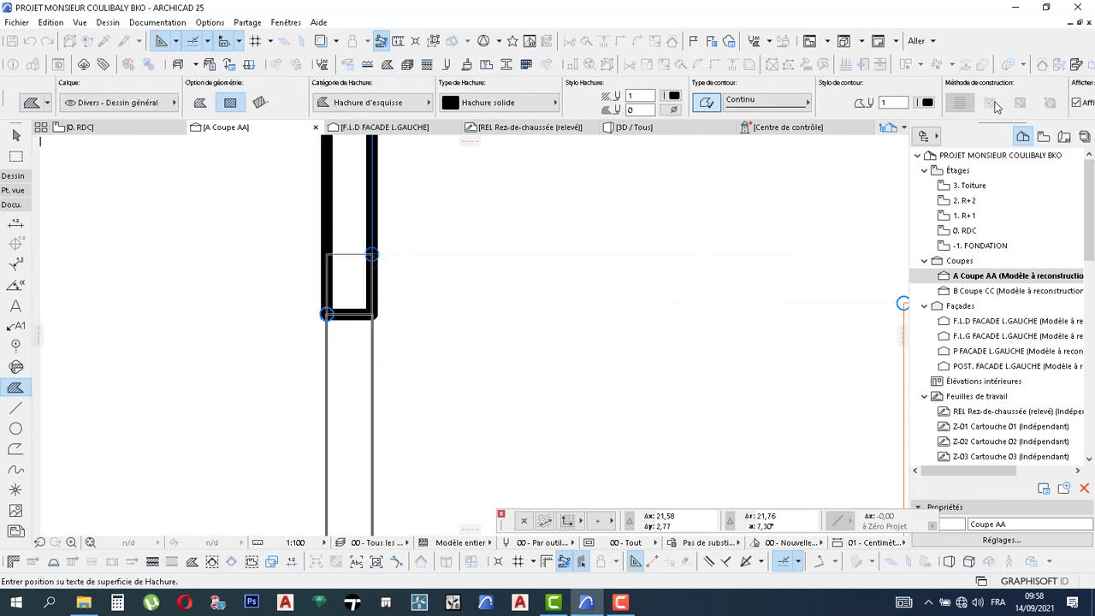
scroll(1004, 102, down, 2)
scroll(903, 104, down, 2)
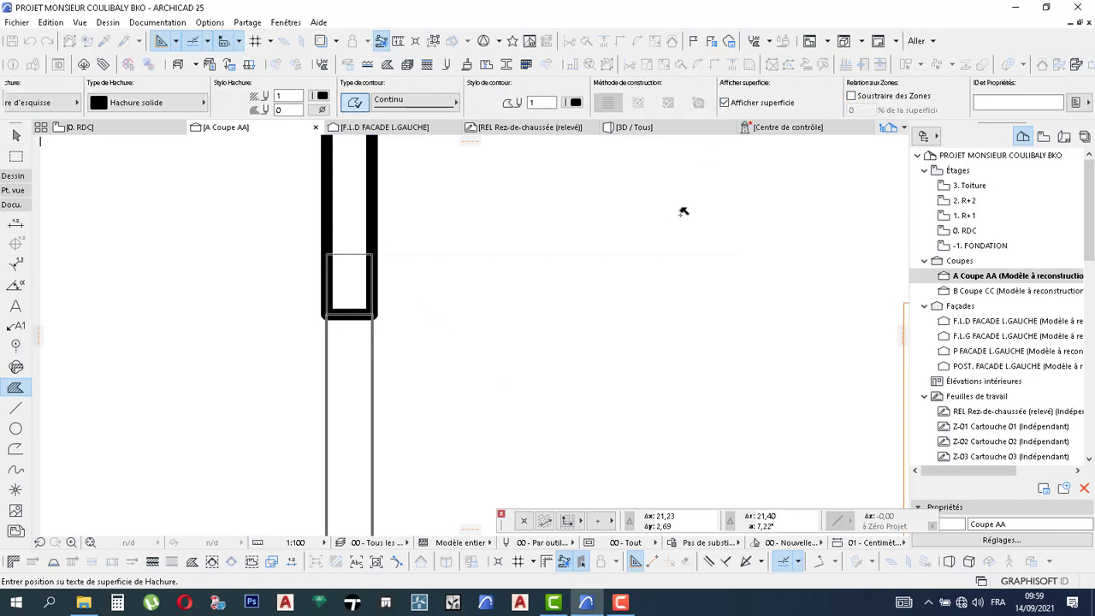
key(Escape)
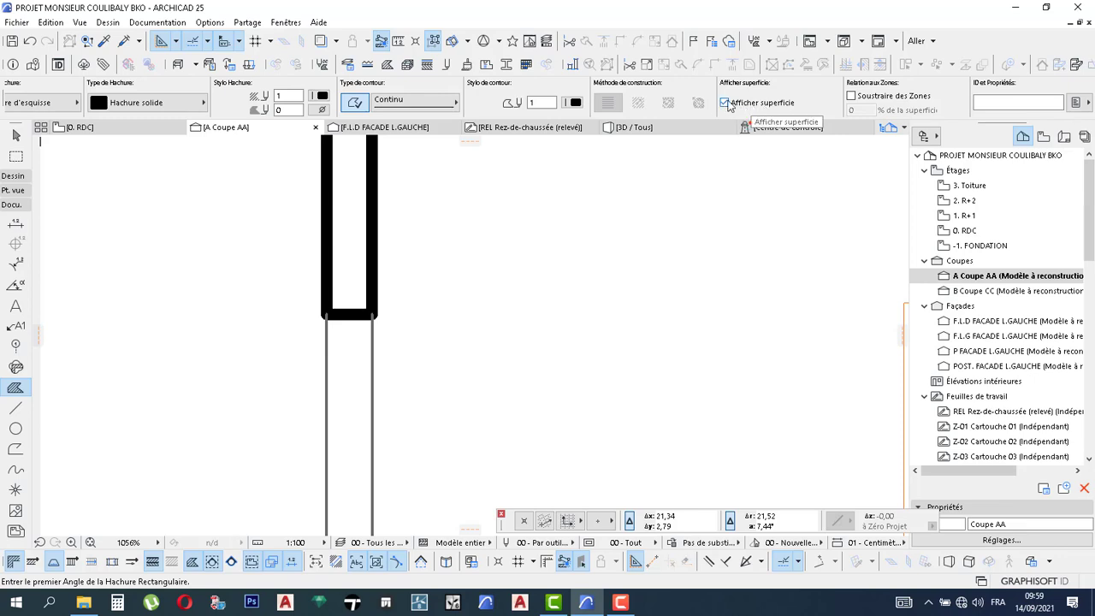
- Turn off Afficher superficie and draw a 0.15 by 0.20 m solid fill in the left wall, just above the window opening
click(727, 104)
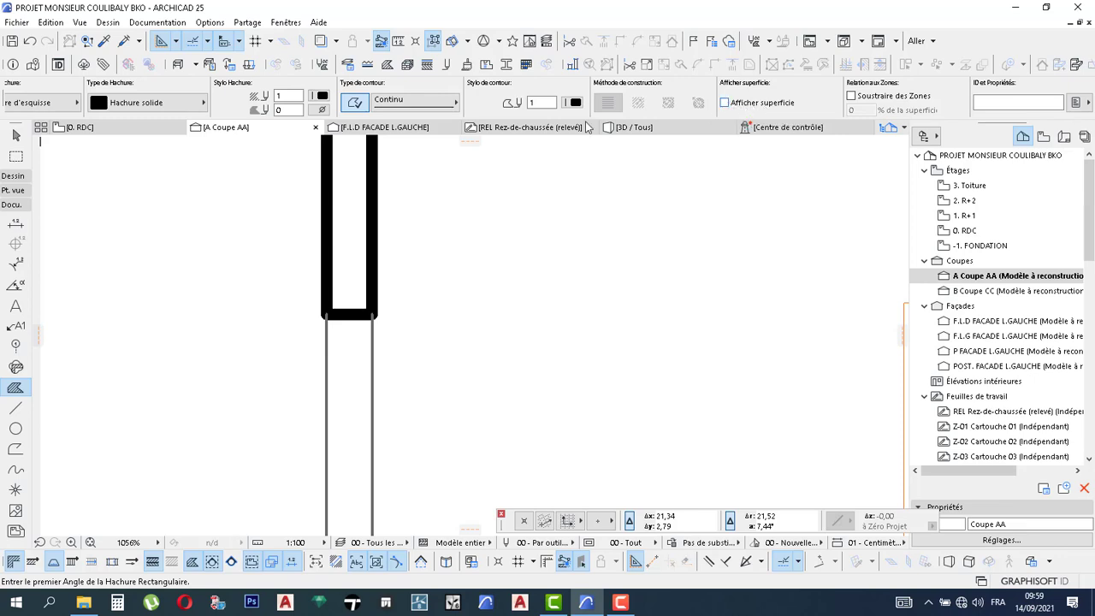
scroll(539, 115, up, 5)
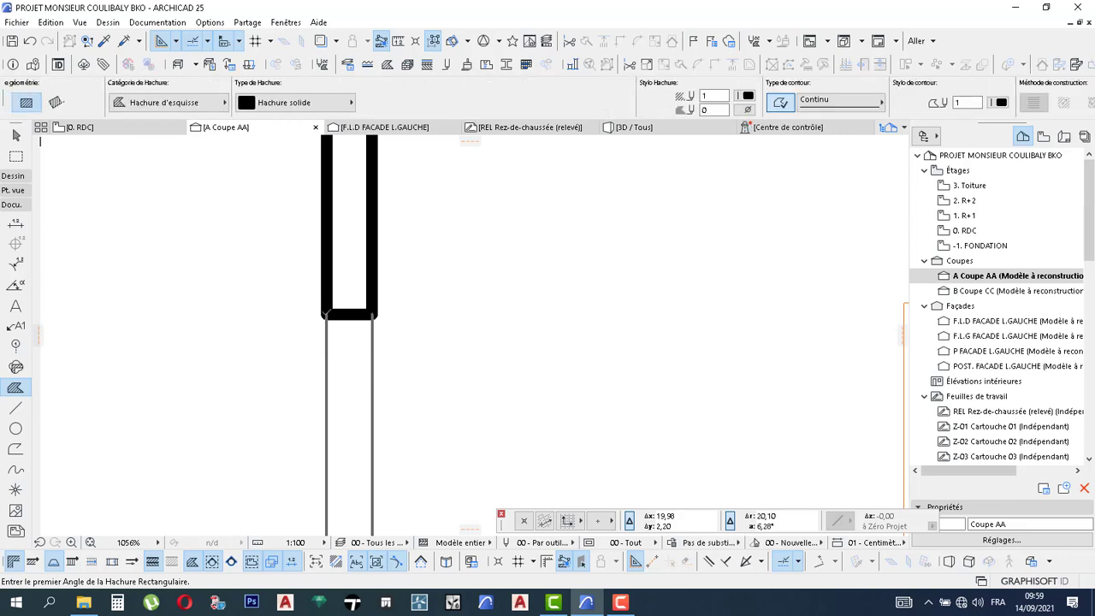
click(325, 316)
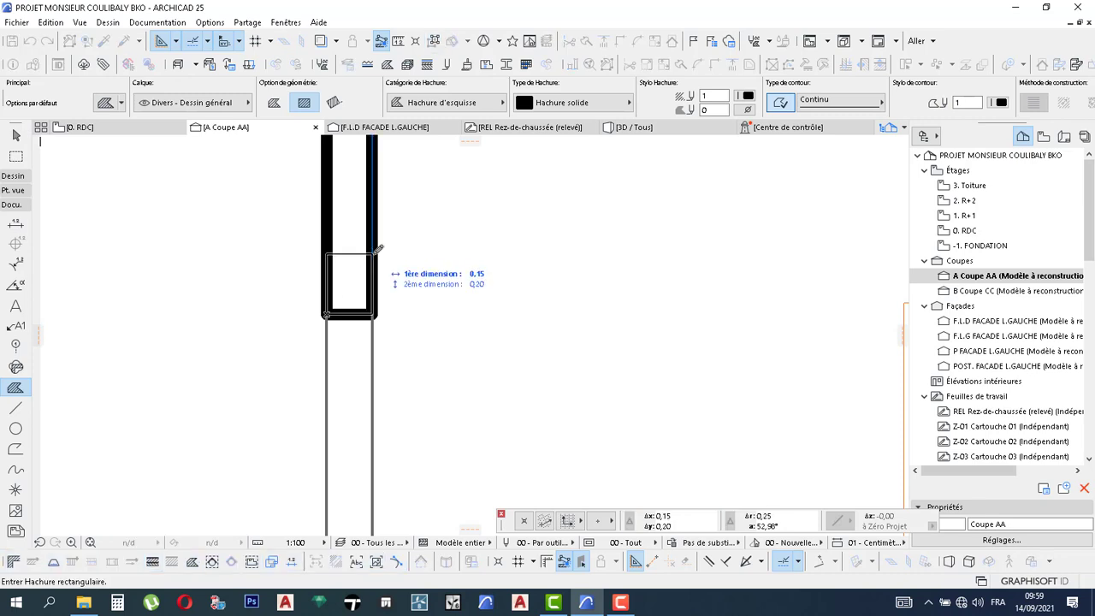
click(377, 249)
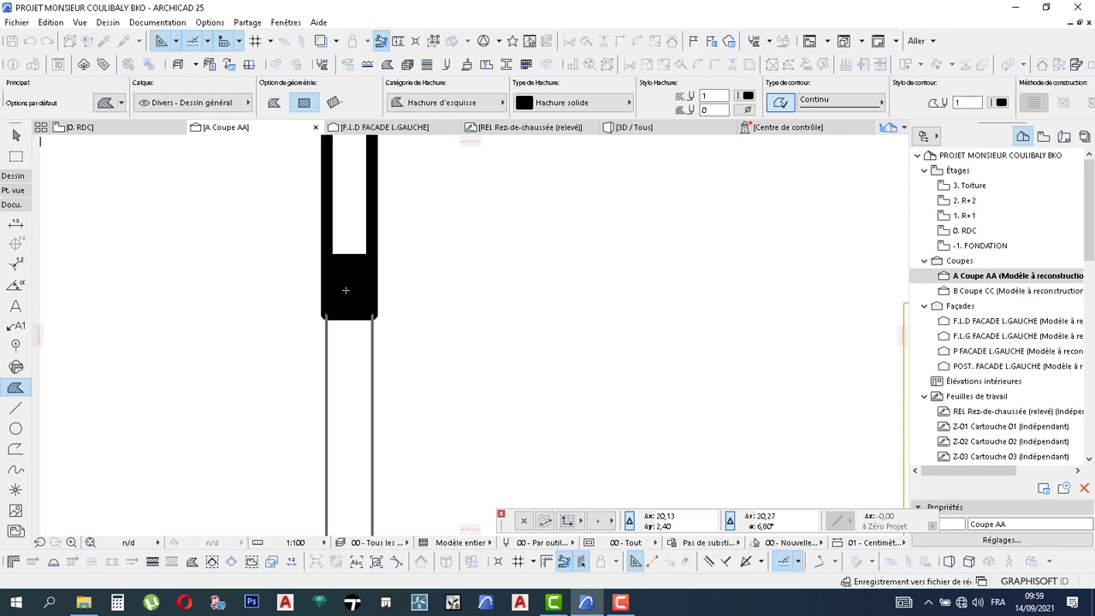
key(Escape)
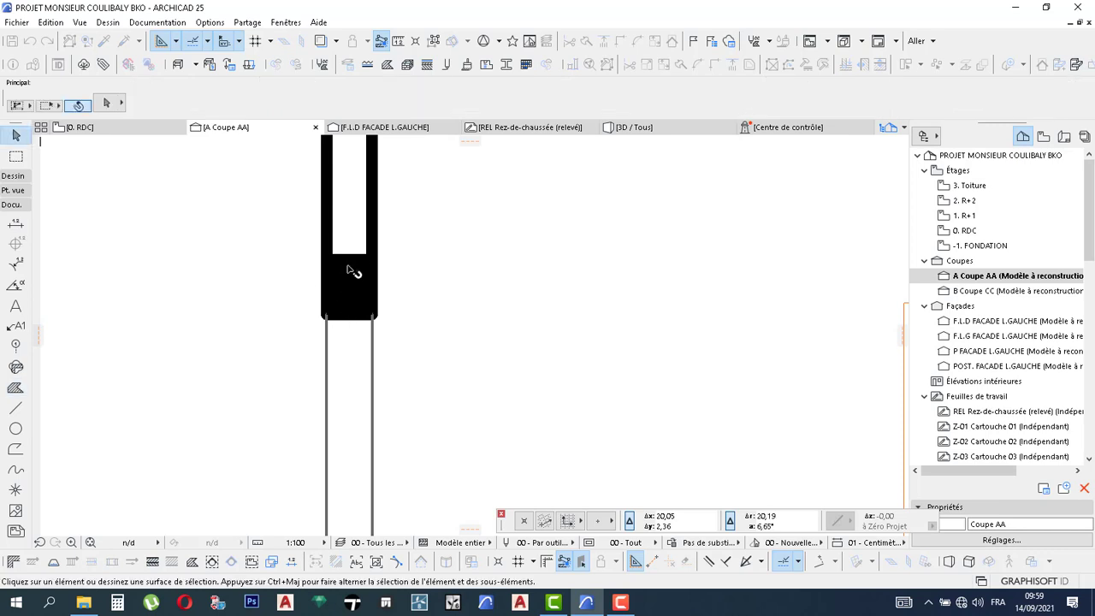
- Change the fill pen of the solid fill above the left window opening to purple pen 15
click(353, 272)
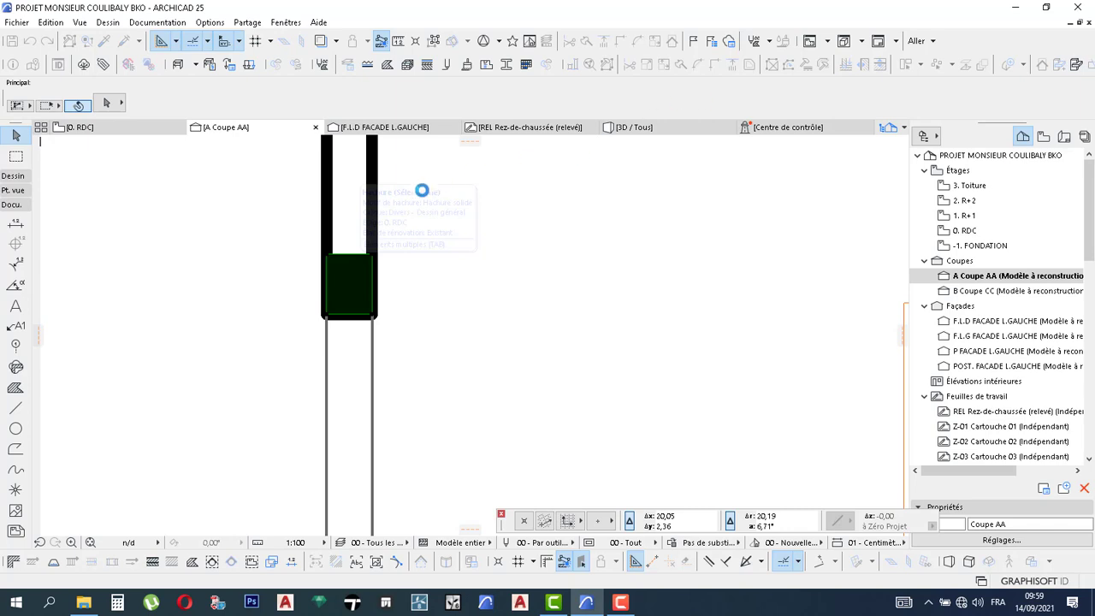
click(749, 96)
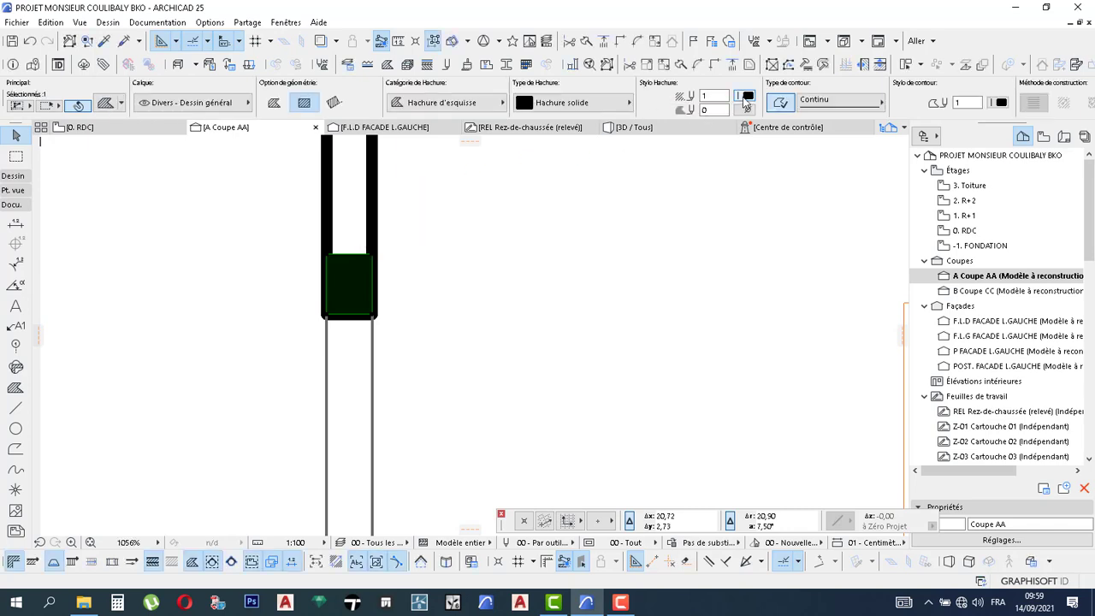
click(762, 151)
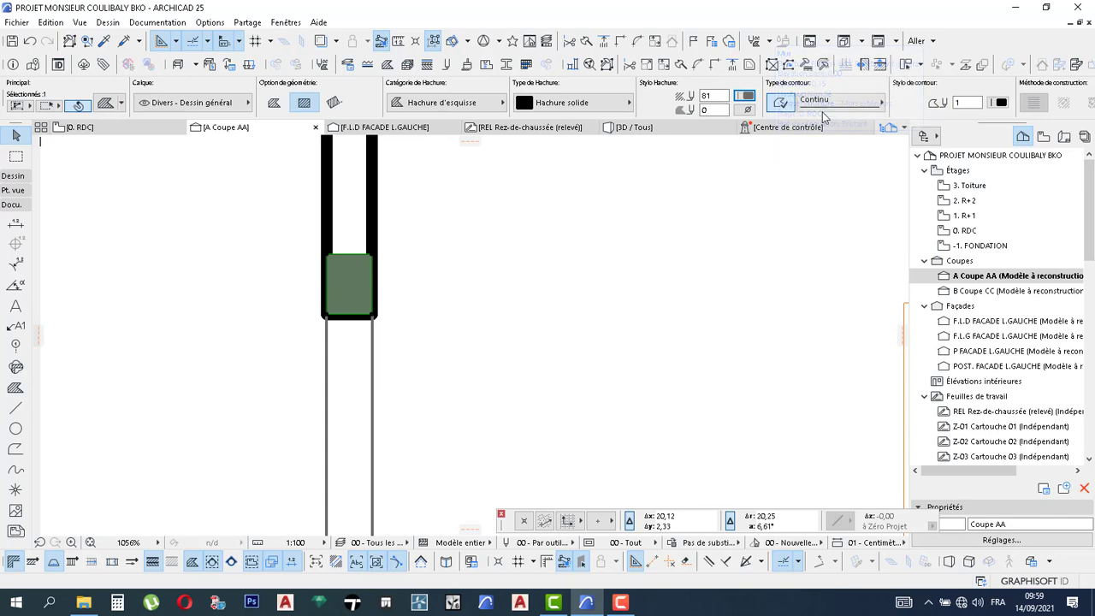
click(752, 99)
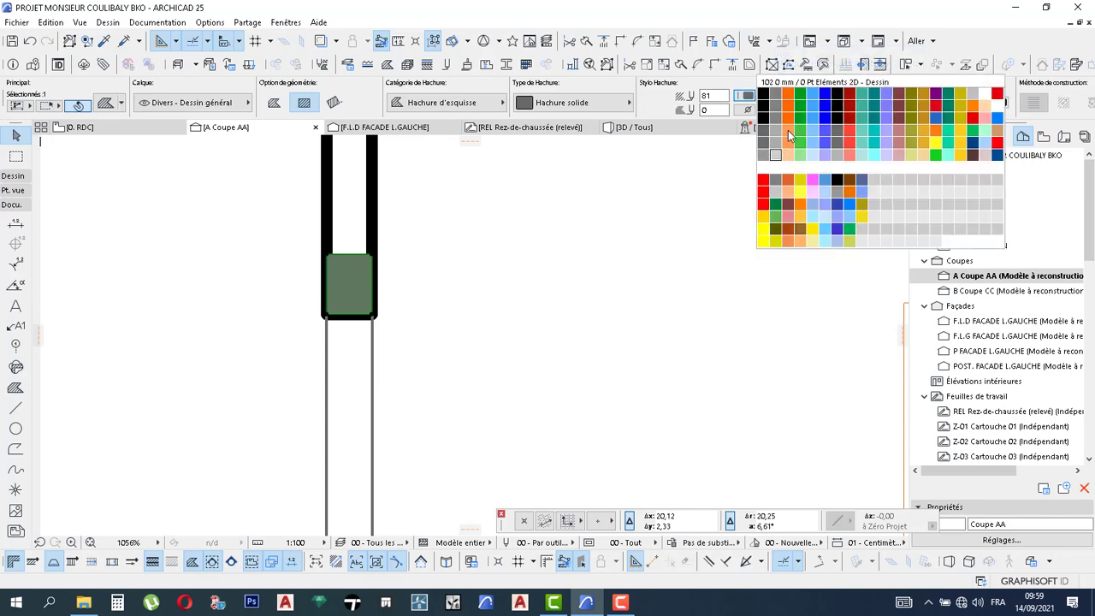
click(936, 92)
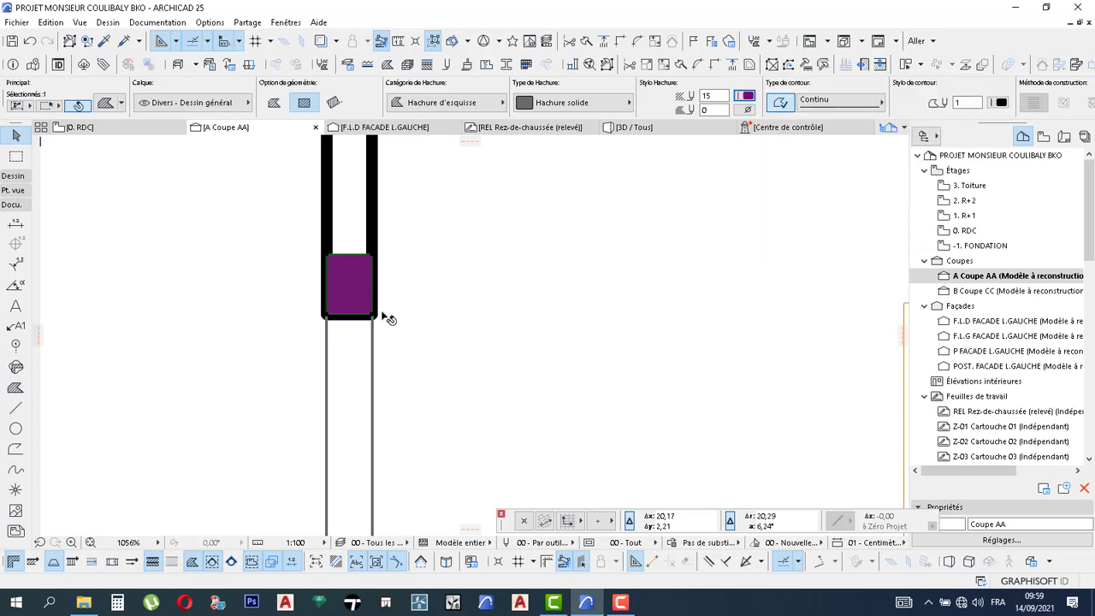
- Copy the purple fill by its lower corner into the opposite wall, directly above the right window opening
scroll(386, 319, down, 5)
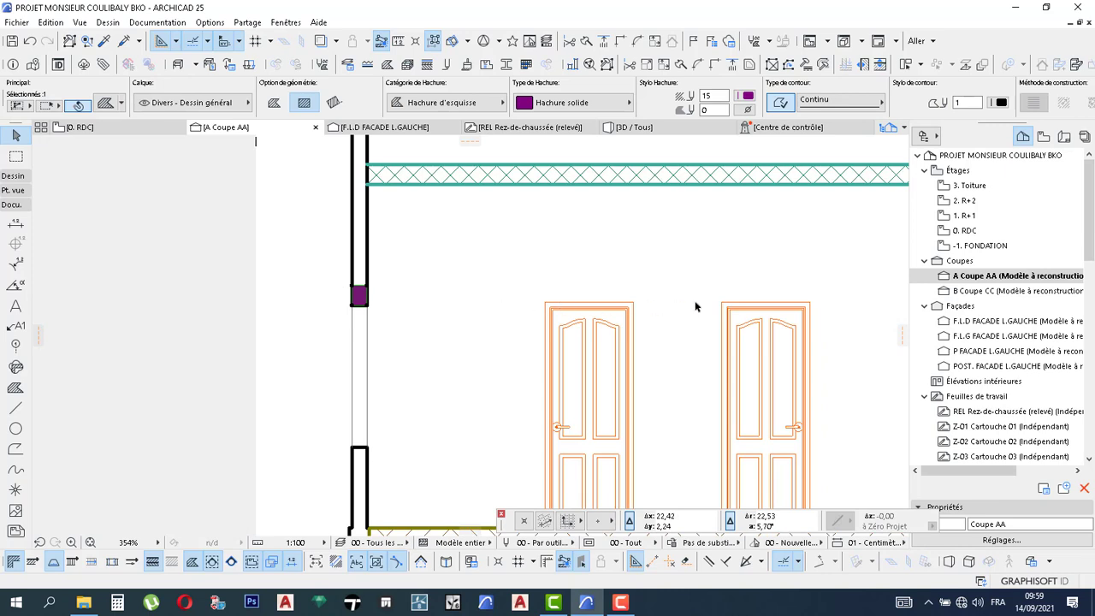
middle_drag(693, 308, 528, 296)
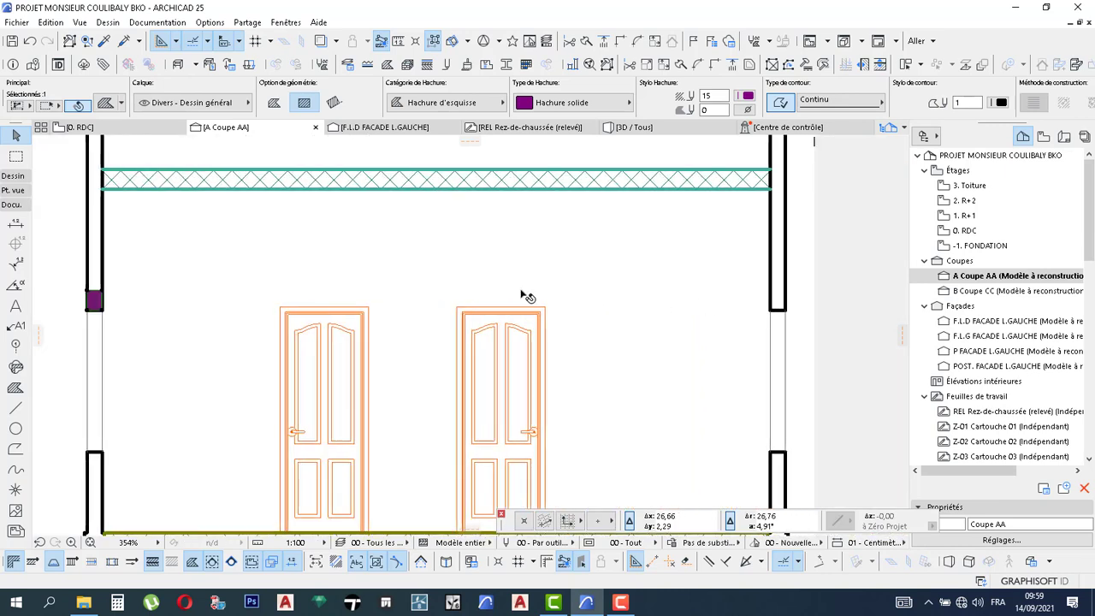
right_click(103, 311)
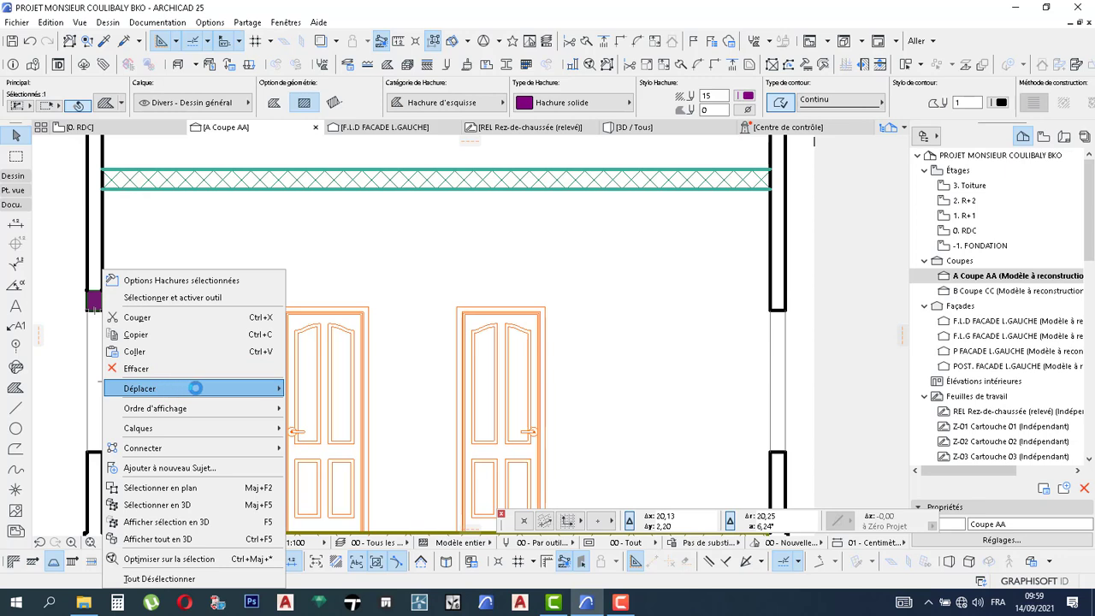
mouse_move(242, 391)
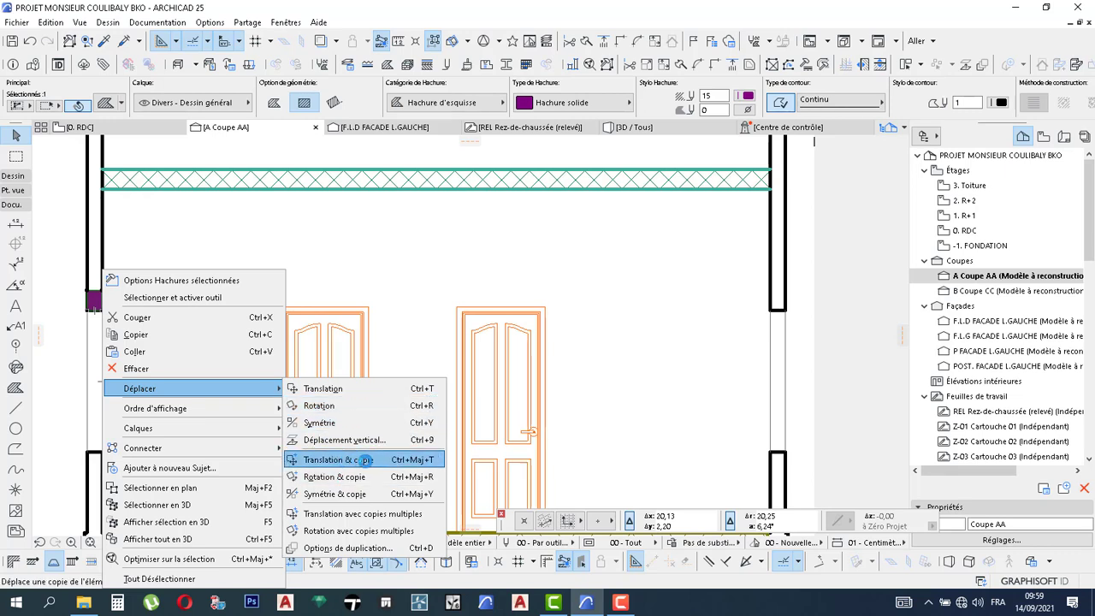
click(370, 460)
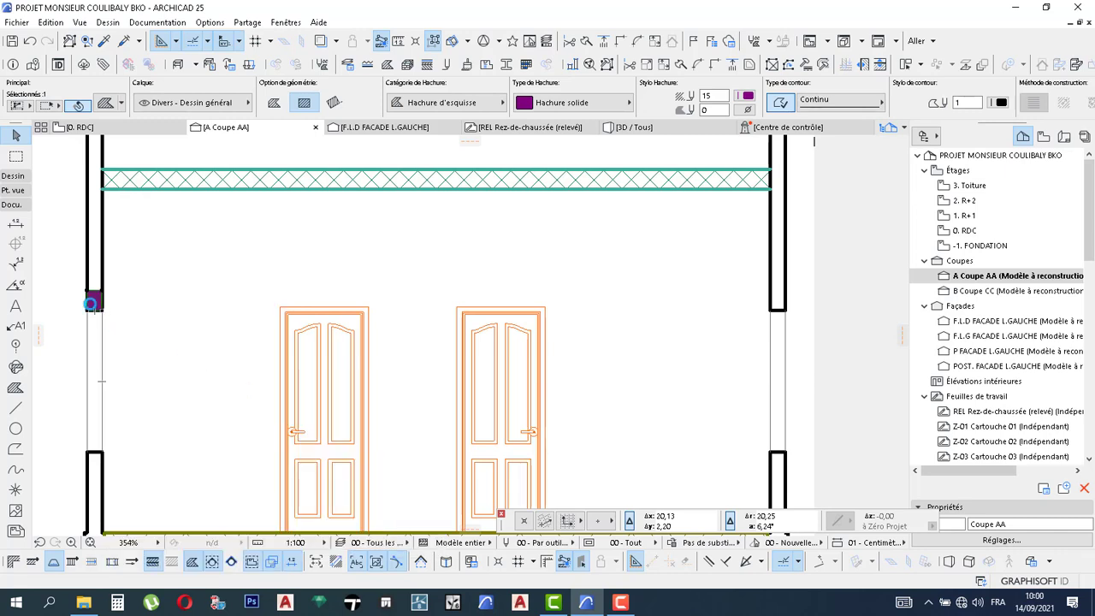
scroll(89, 306, up, 5)
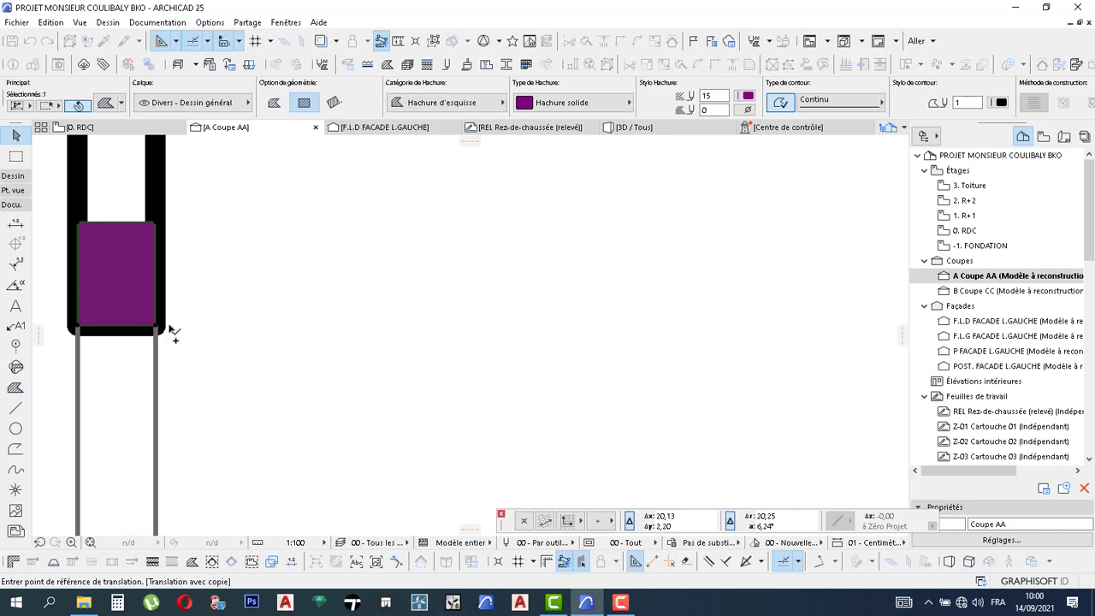
click(157, 328)
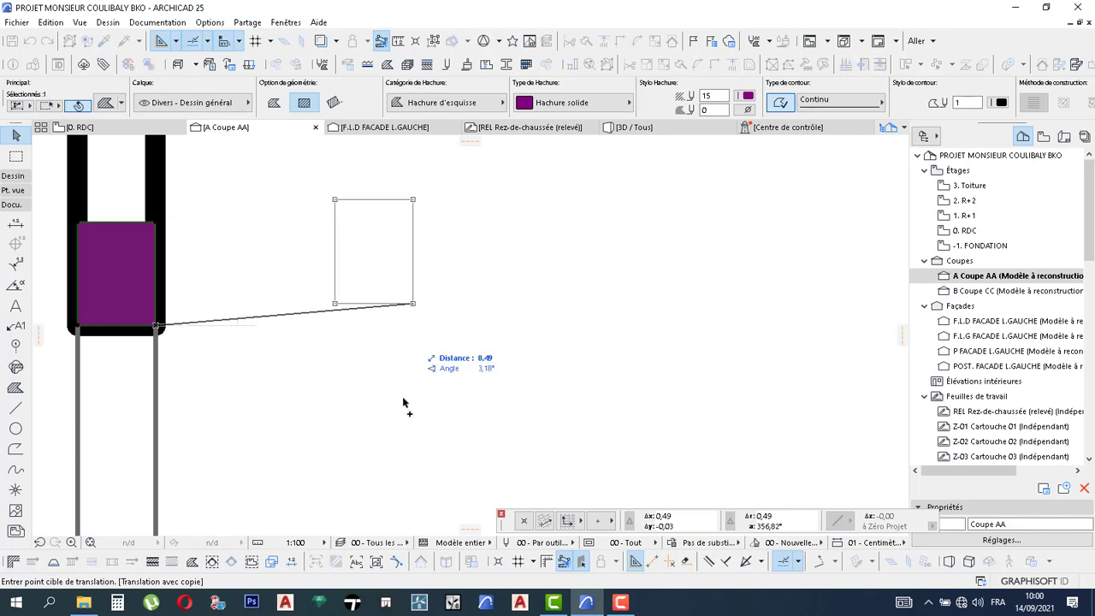
scroll(454, 308, down, 2)
scroll(454, 309, down, 4)
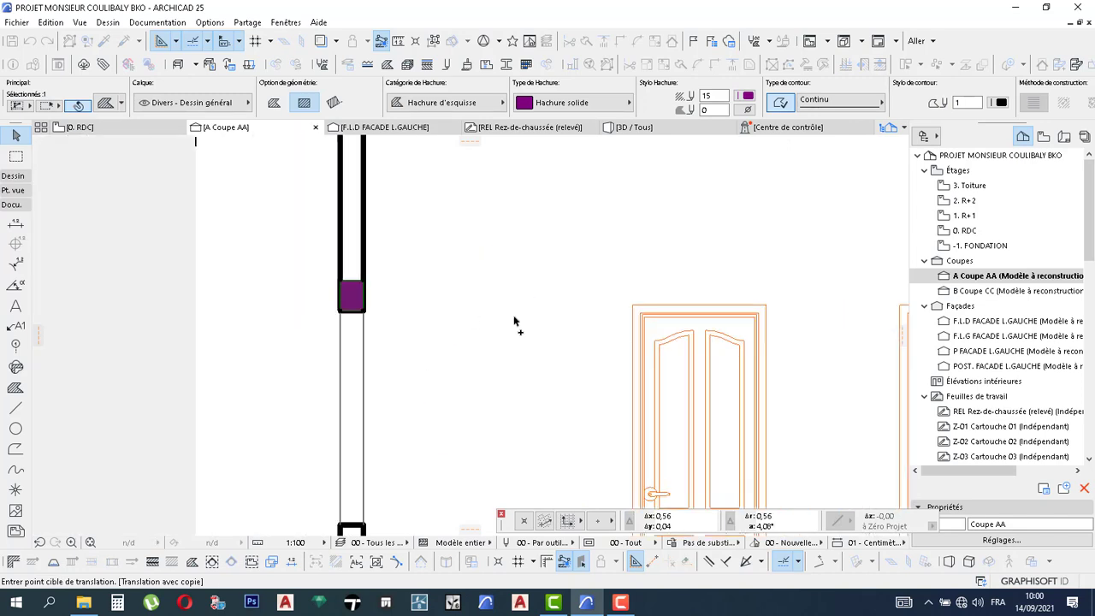
middle_drag(541, 321, 301, 310)
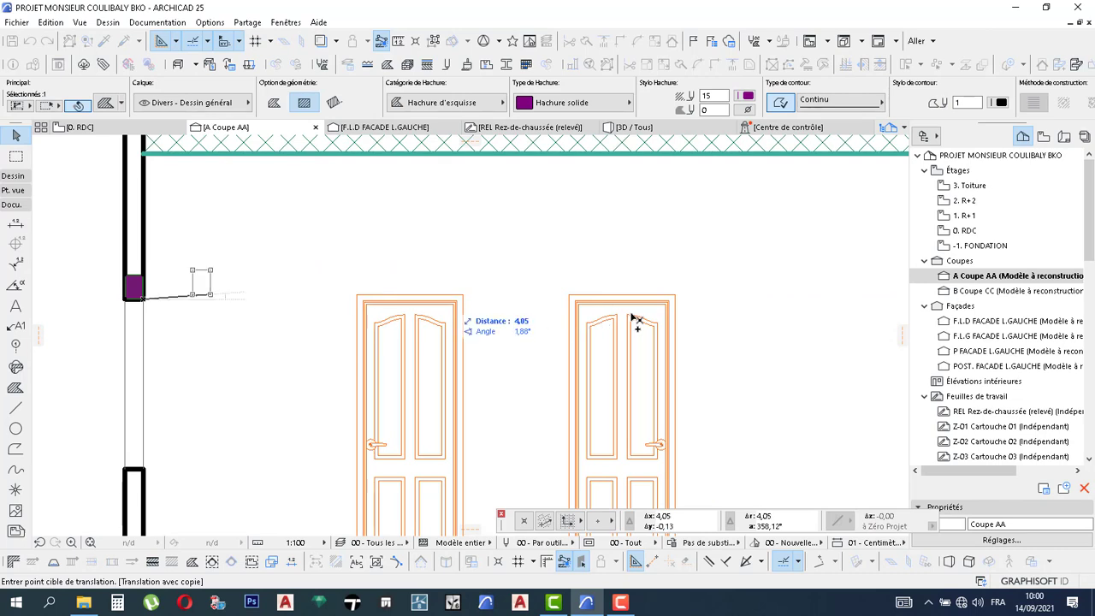
middle_drag(633, 318, 532, 302)
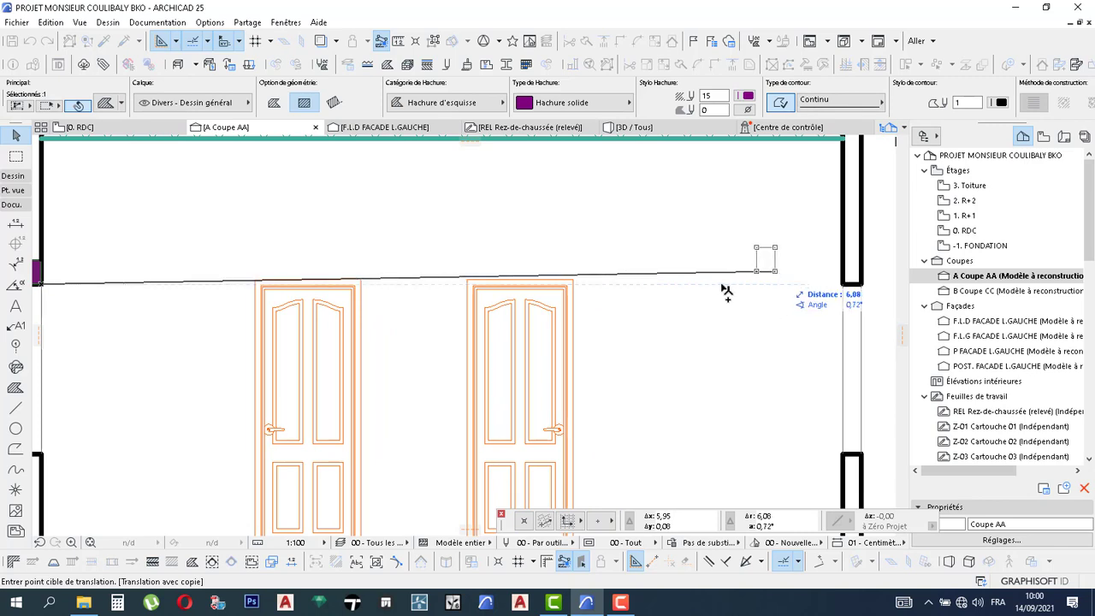
click(862, 286)
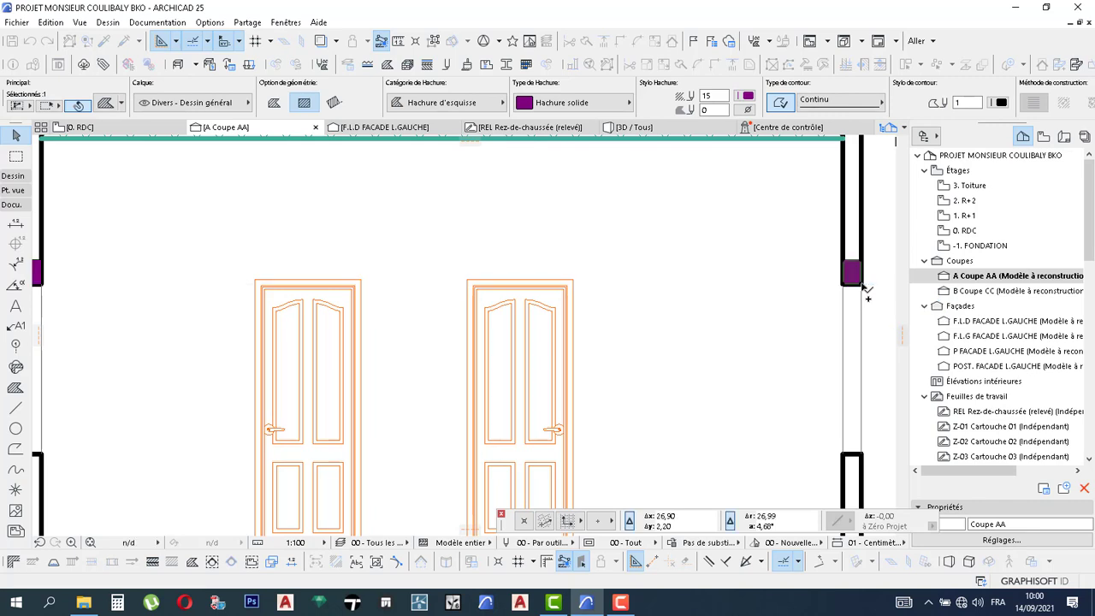
- Copy both lintel fills 1.20 m straight up into the walls at the ceiling slab's ends, and deselect them
scroll(806, 314, down, 3)
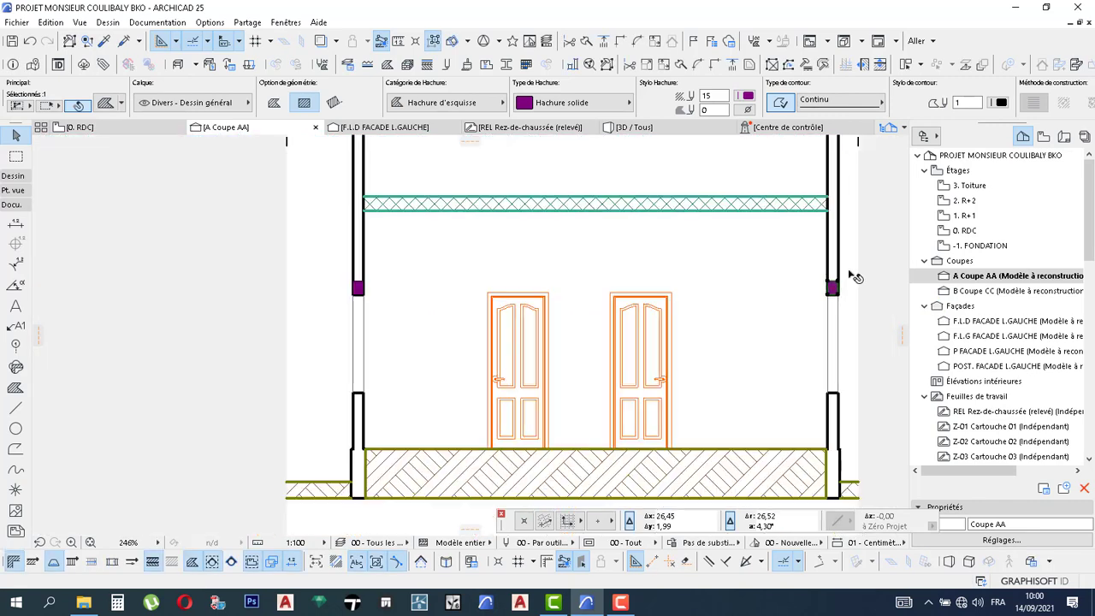
shift+click(359, 288)
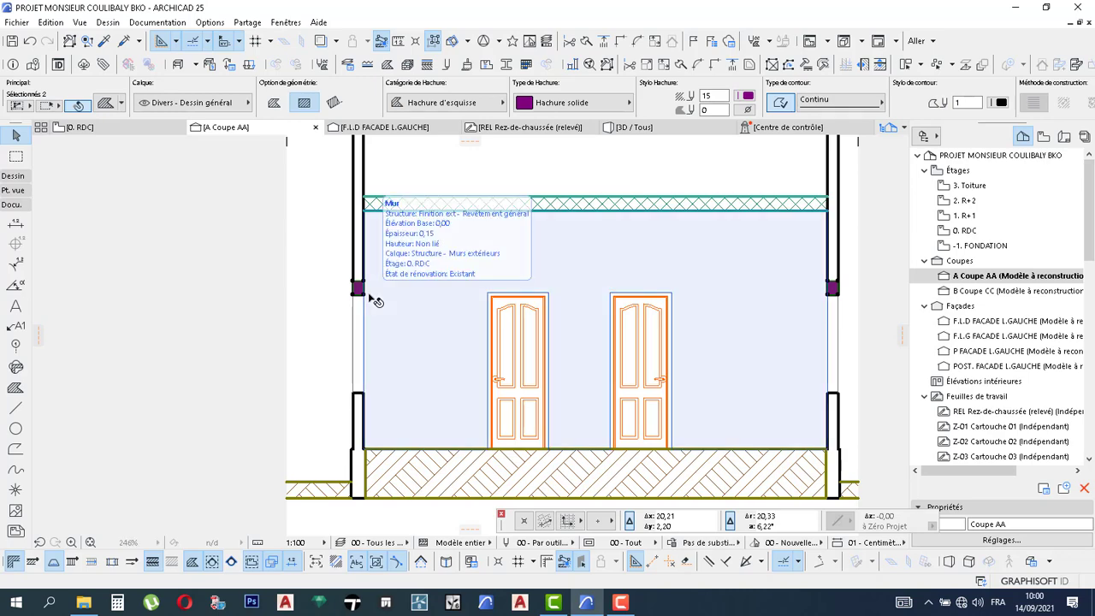
key(ctrl+shift+d)
scroll(841, 300, up, 3)
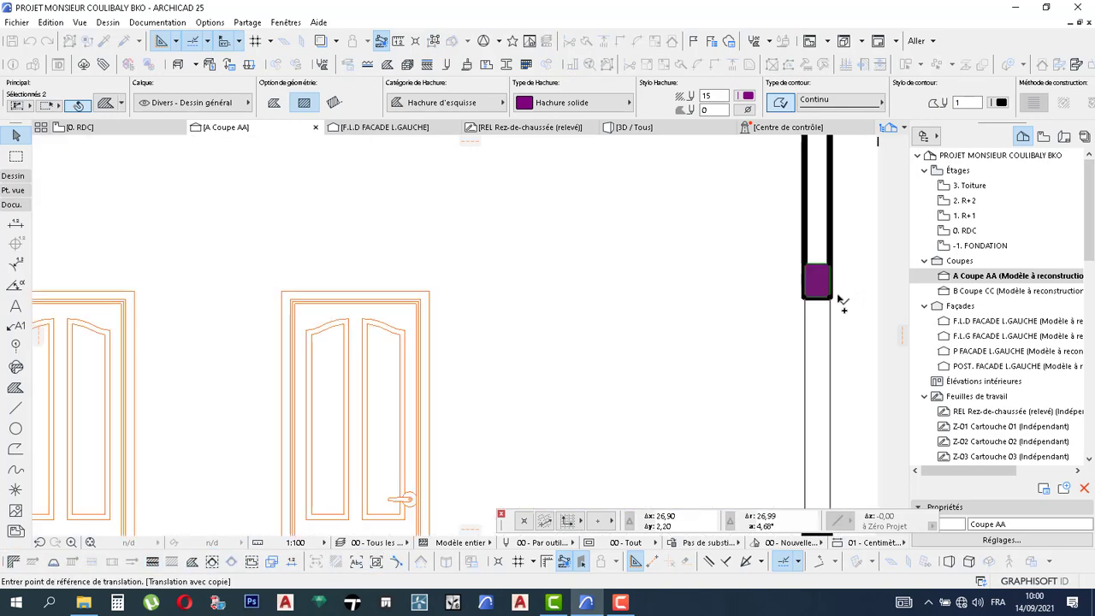
scroll(837, 303, up, 1)
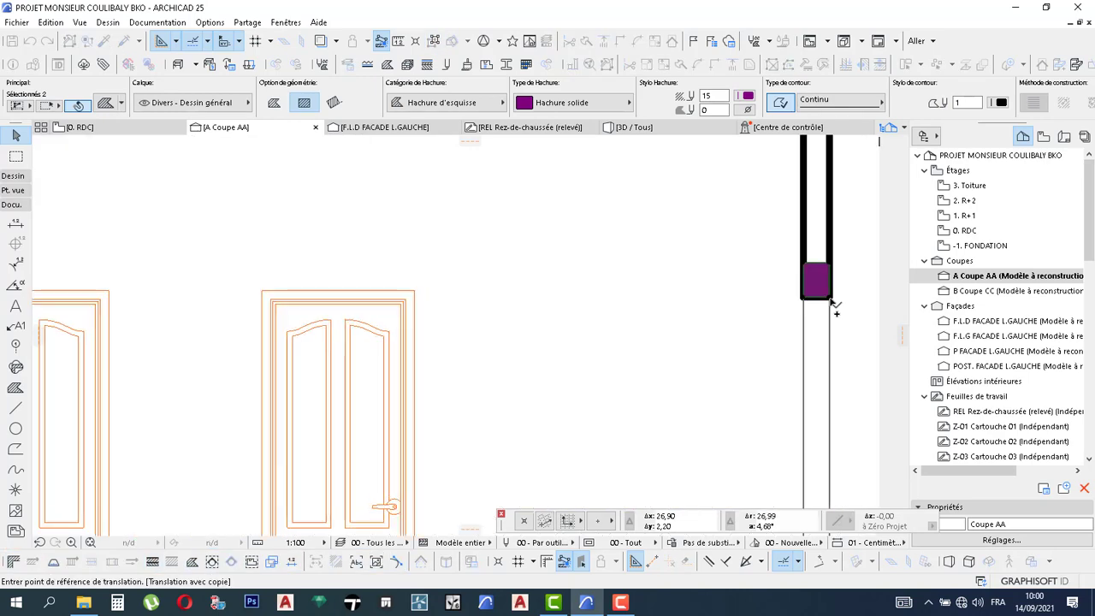
click(835, 223)
scroll(835, 218, down, 1)
scroll(833, 221, down, 3)
middle_drag(828, 267, 825, 305)
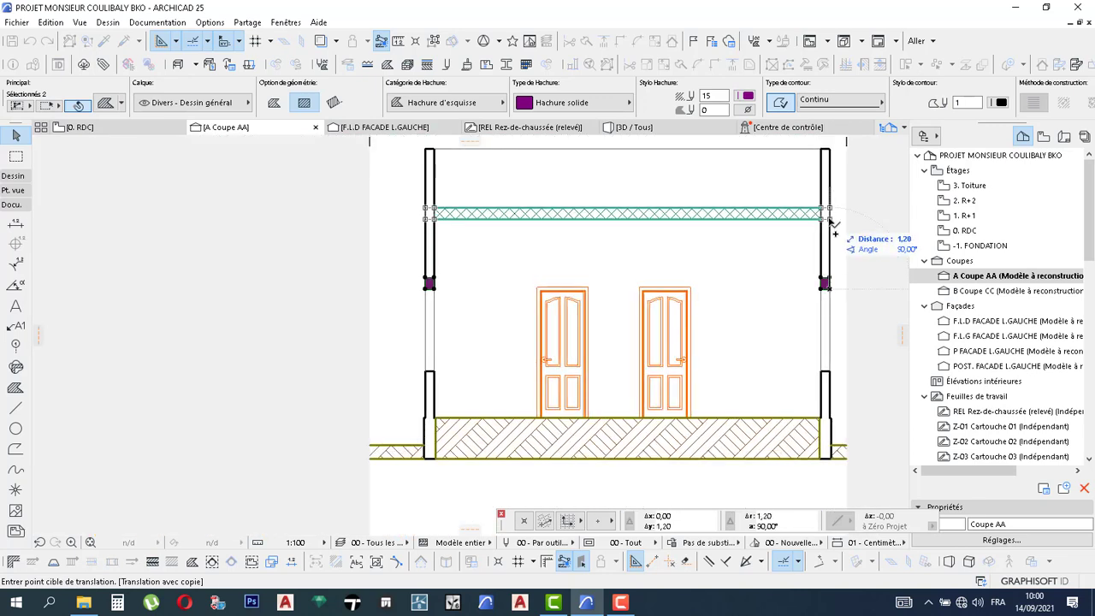
scroll(834, 226, up, 2)
scroll(832, 226, up, 1)
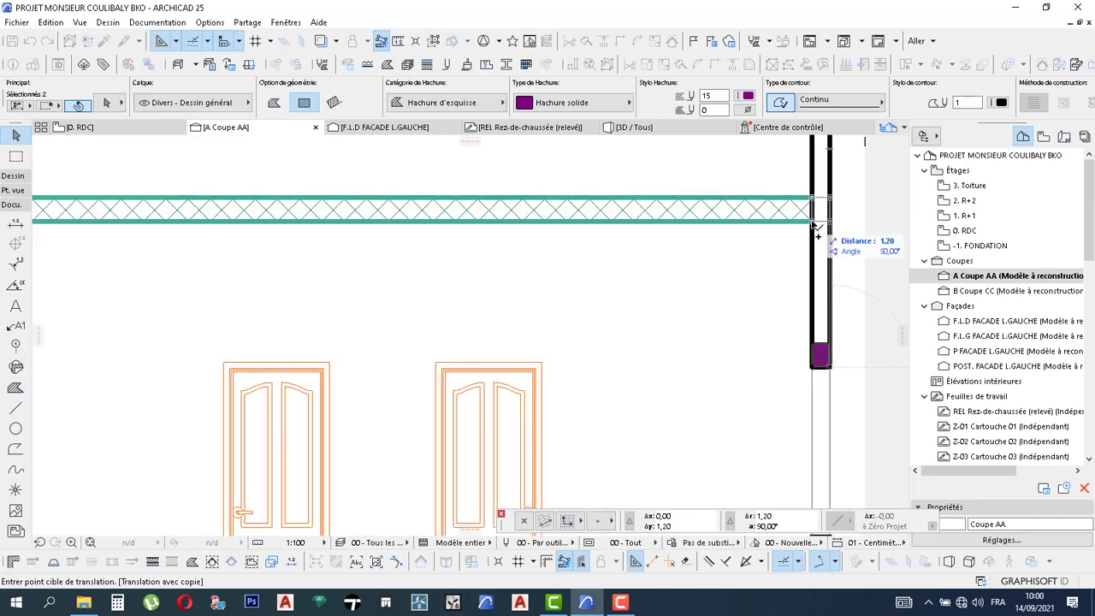
click(820, 224)
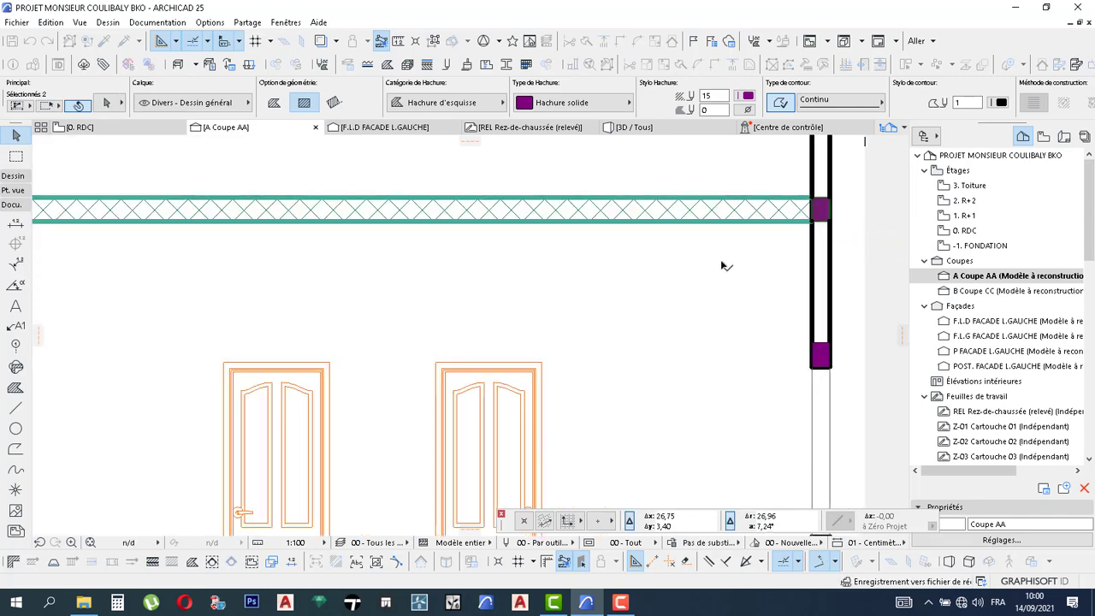
scroll(180, 246, down, 5)
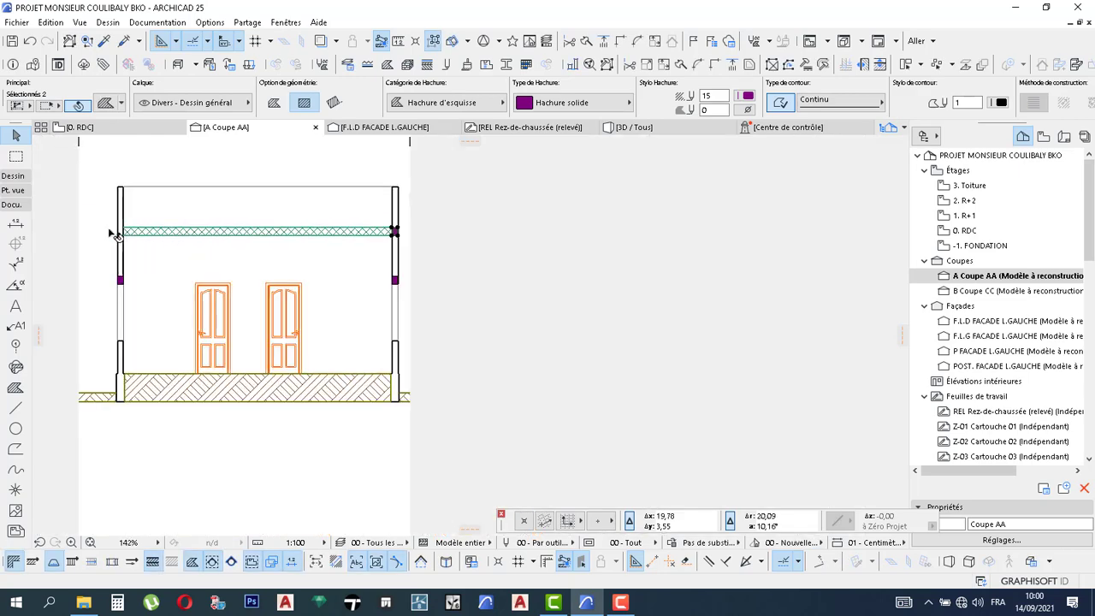
scroll(111, 231, up, 4)
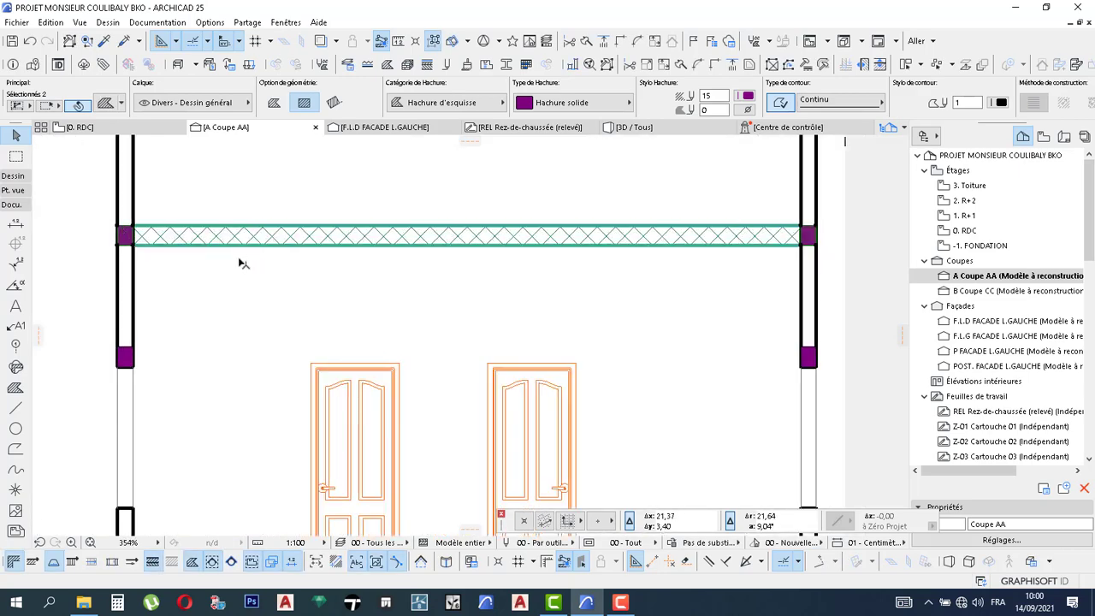
key(Escape)
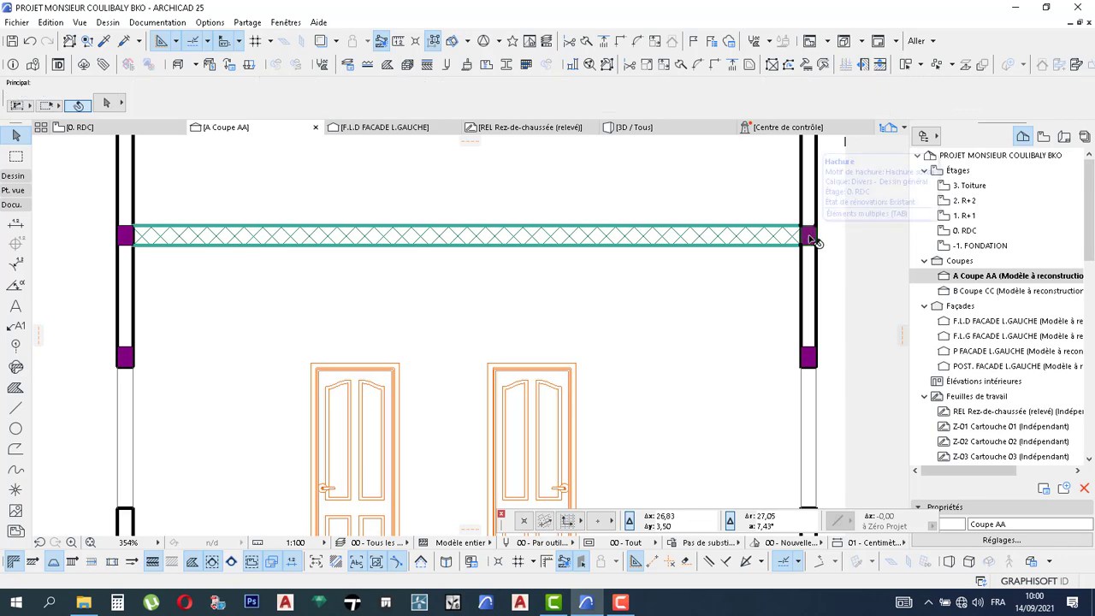
click(810, 237)
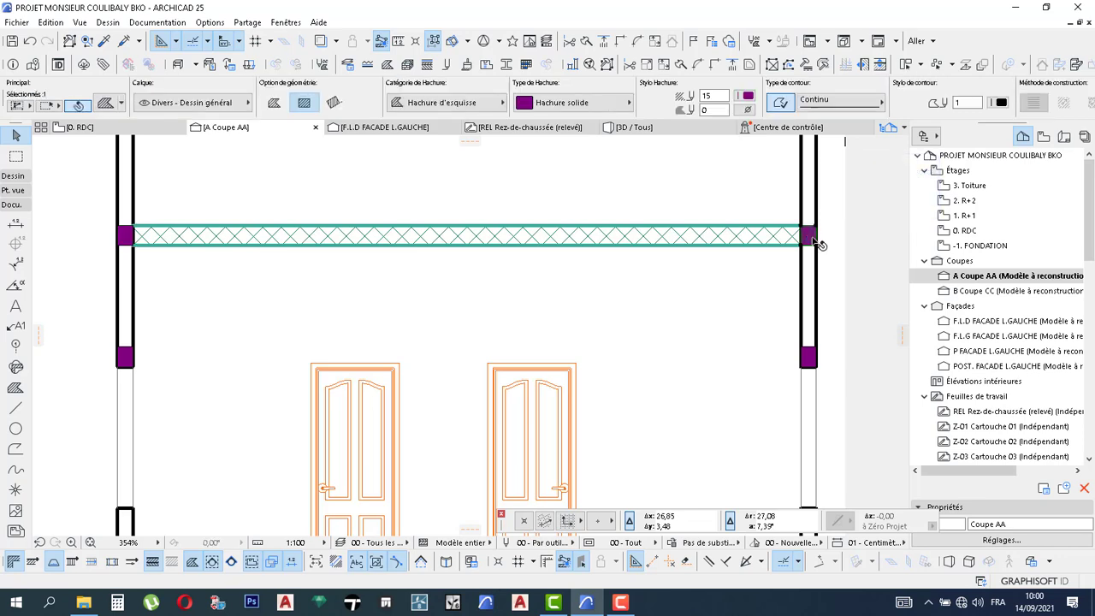
scroll(810, 237, up, 3)
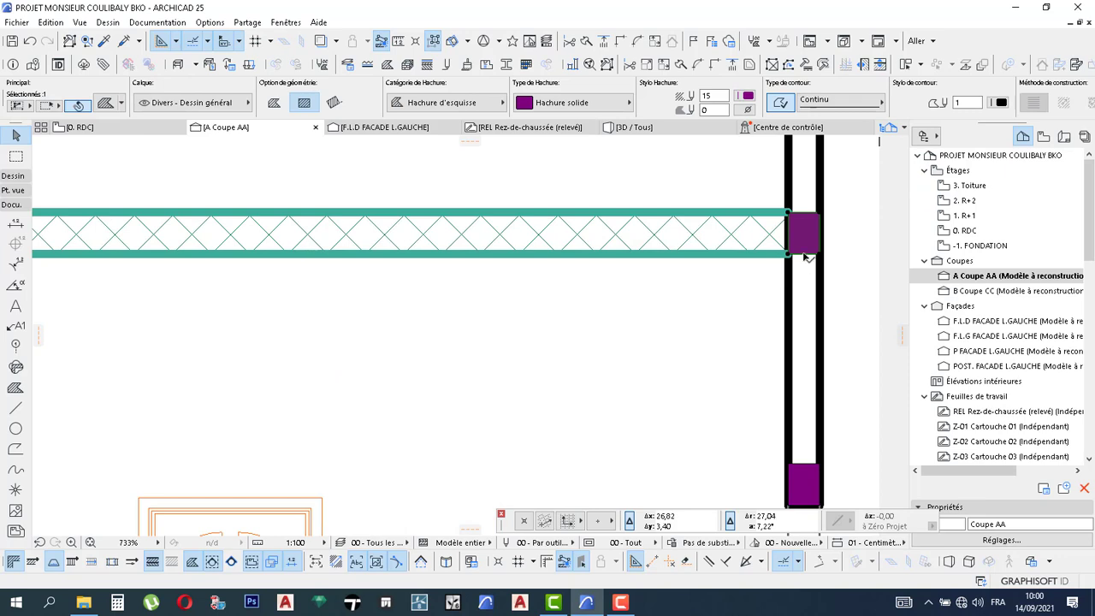
key(Escape)
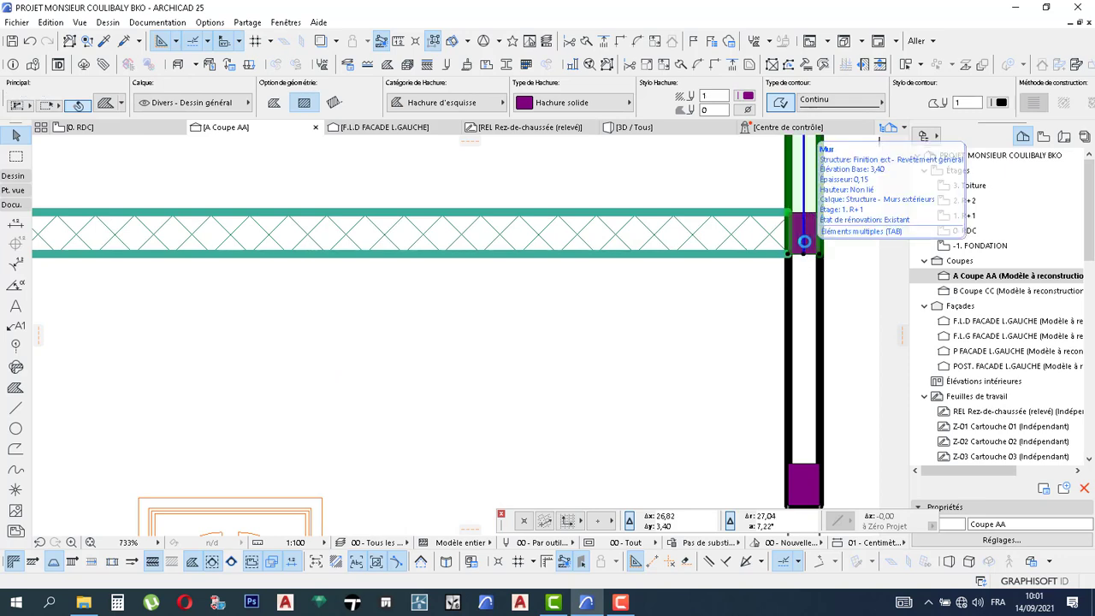
click(798, 225)
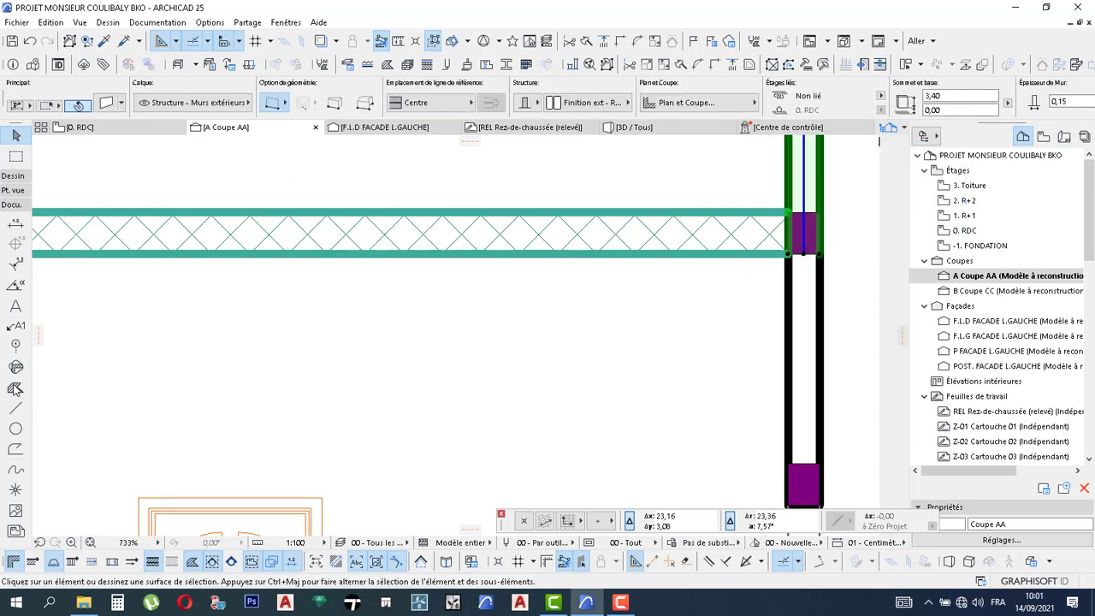
key(Escape)
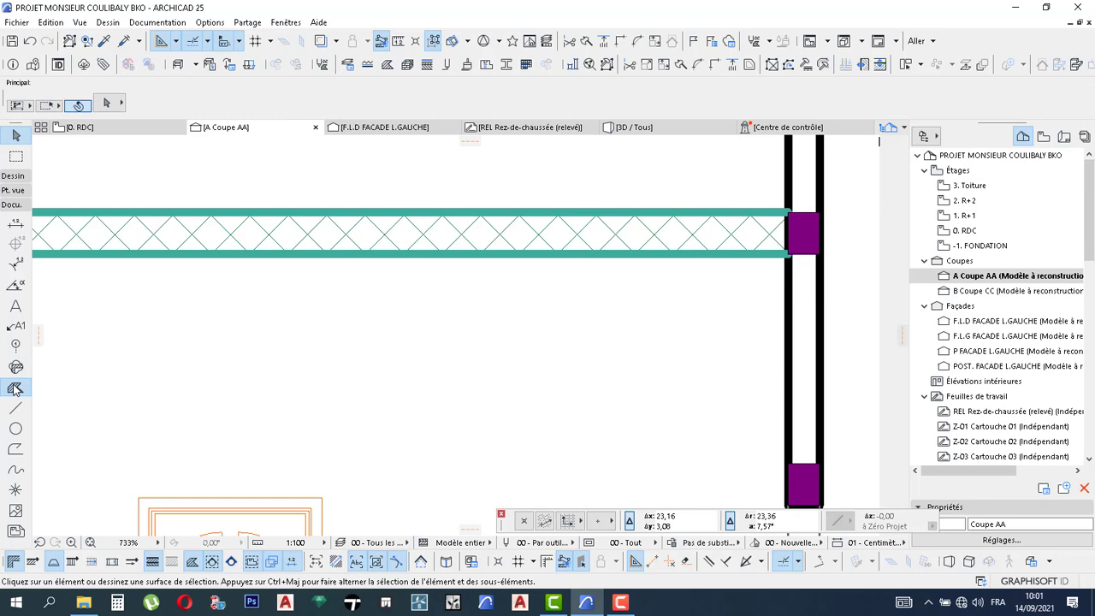
- Select all four purple fills in the section, change their display order, and deselect them
click(14, 389)
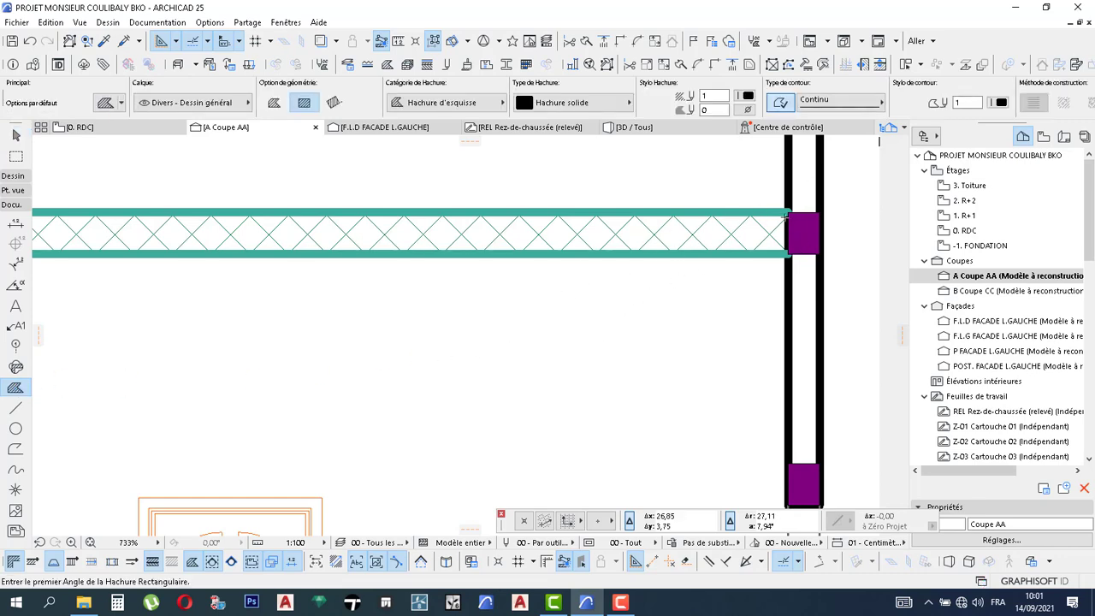
key(ctrl+a)
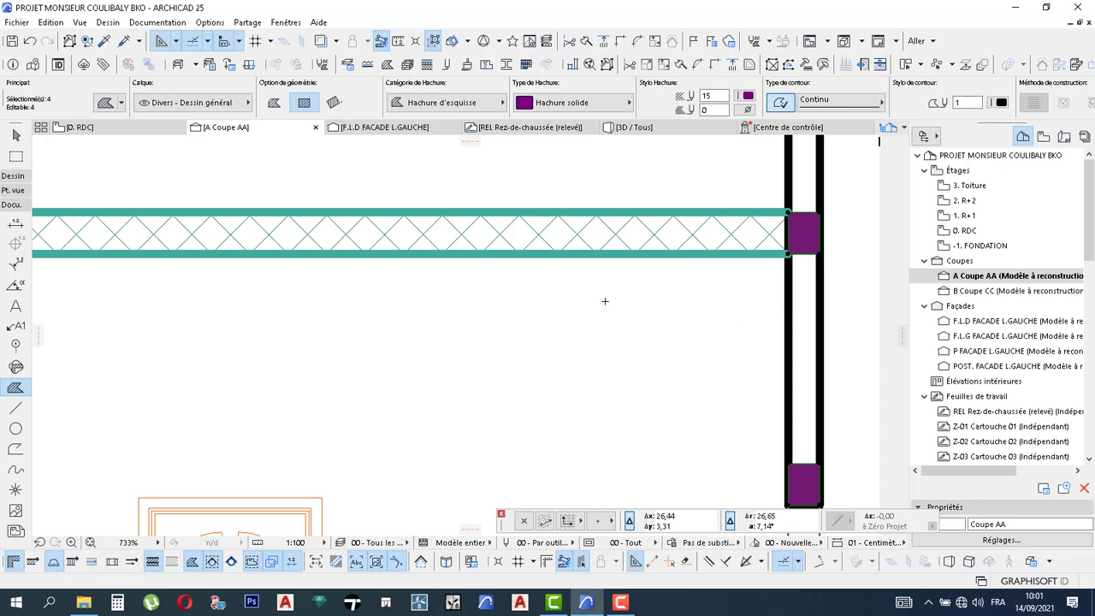
scroll(605, 302, down, 3)
scroll(689, 288, down, 2)
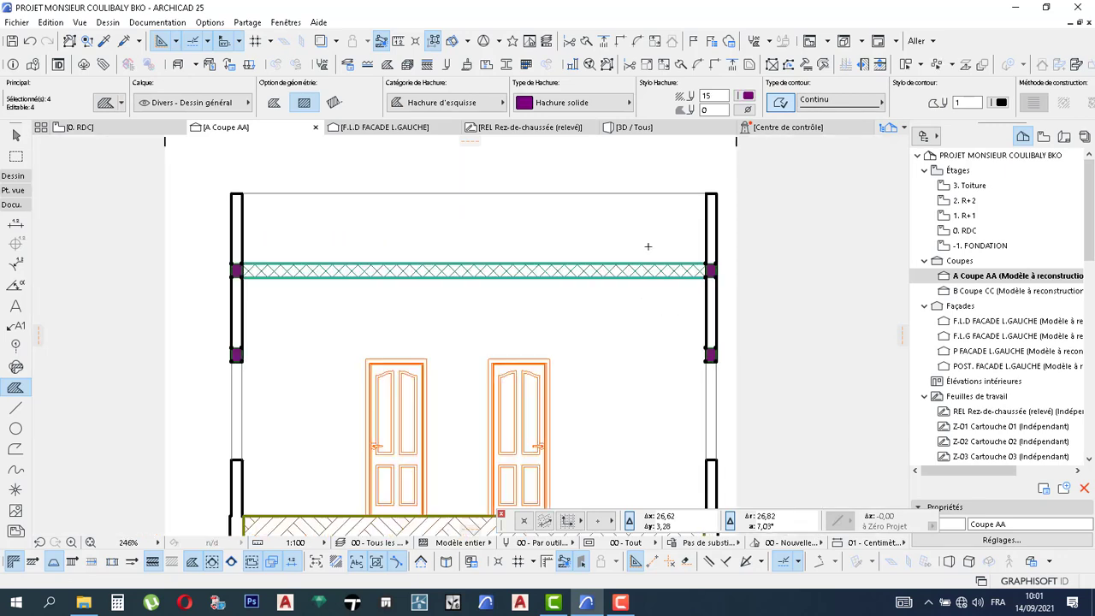
right_click(621, 170)
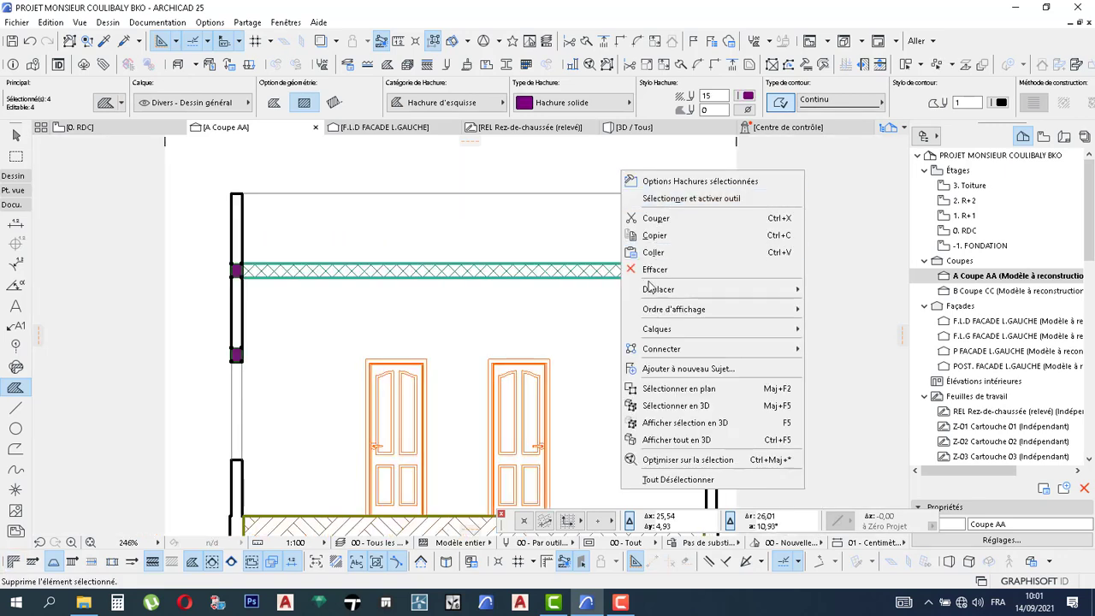
mouse_move(650, 287)
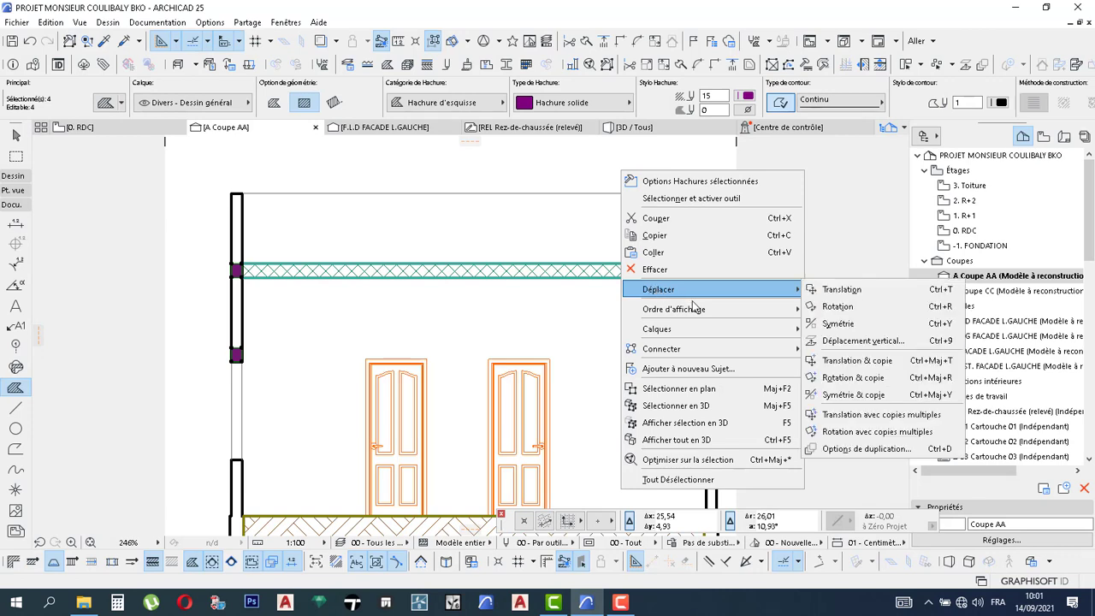
mouse_move(695, 308)
click(859, 309)
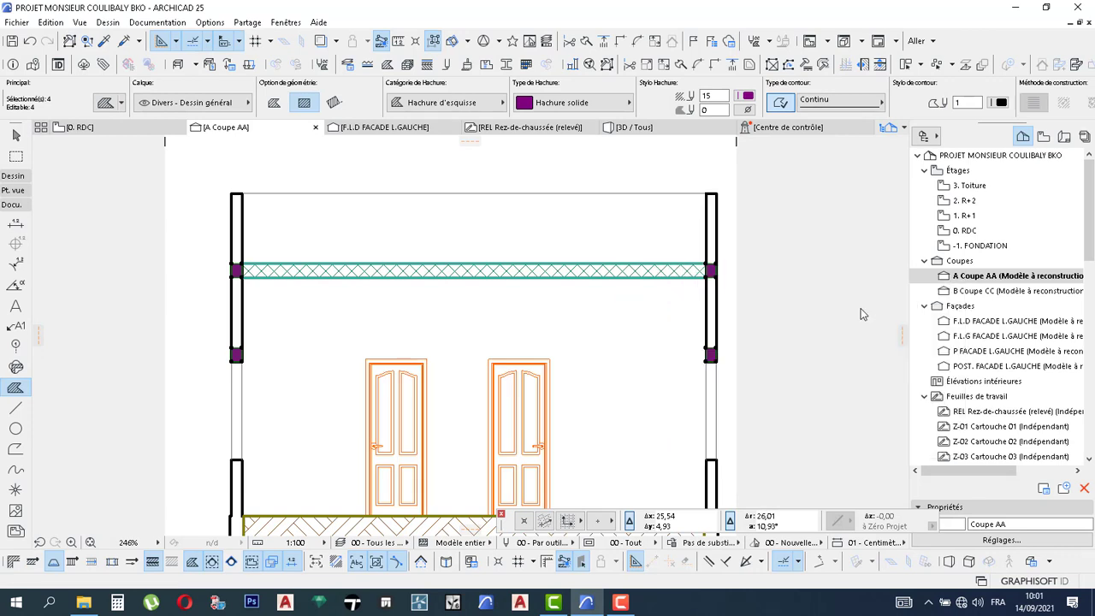
right_click(610, 164)
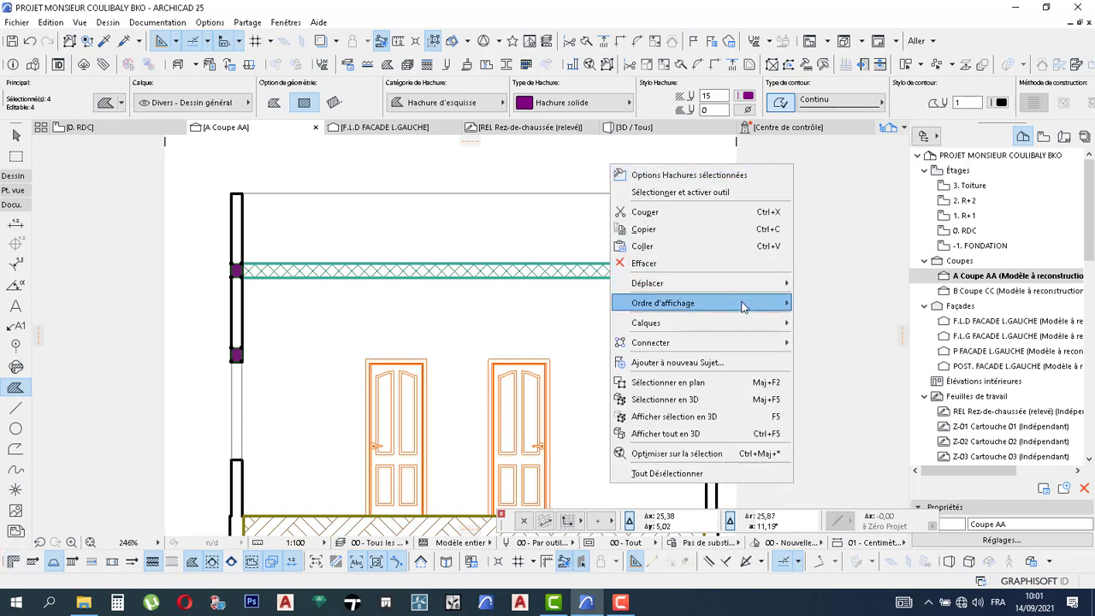
mouse_move(782, 304)
click(836, 306)
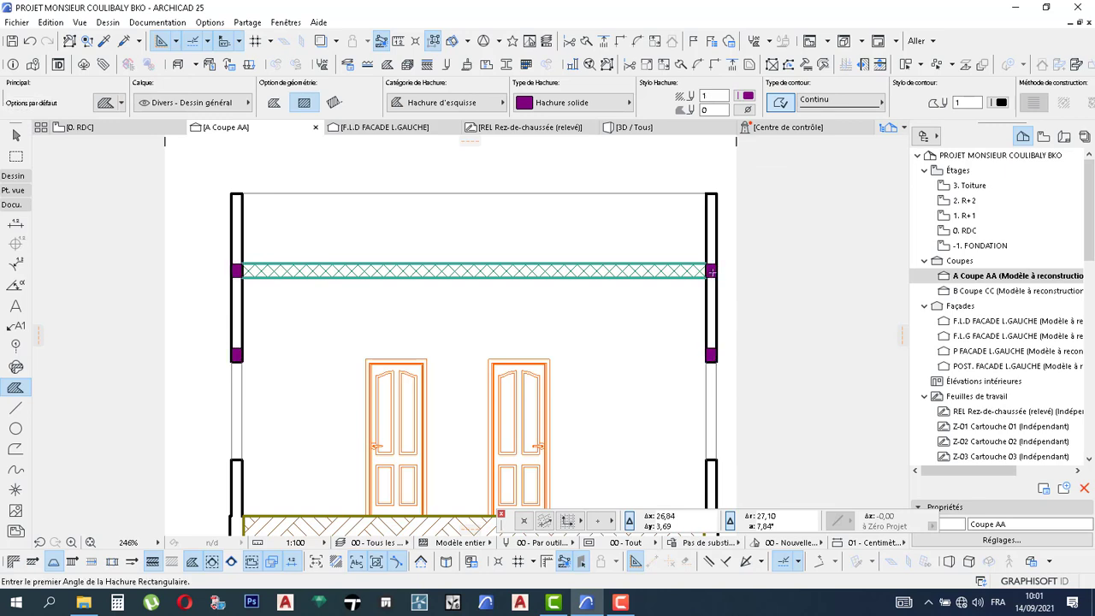
key(Escape)
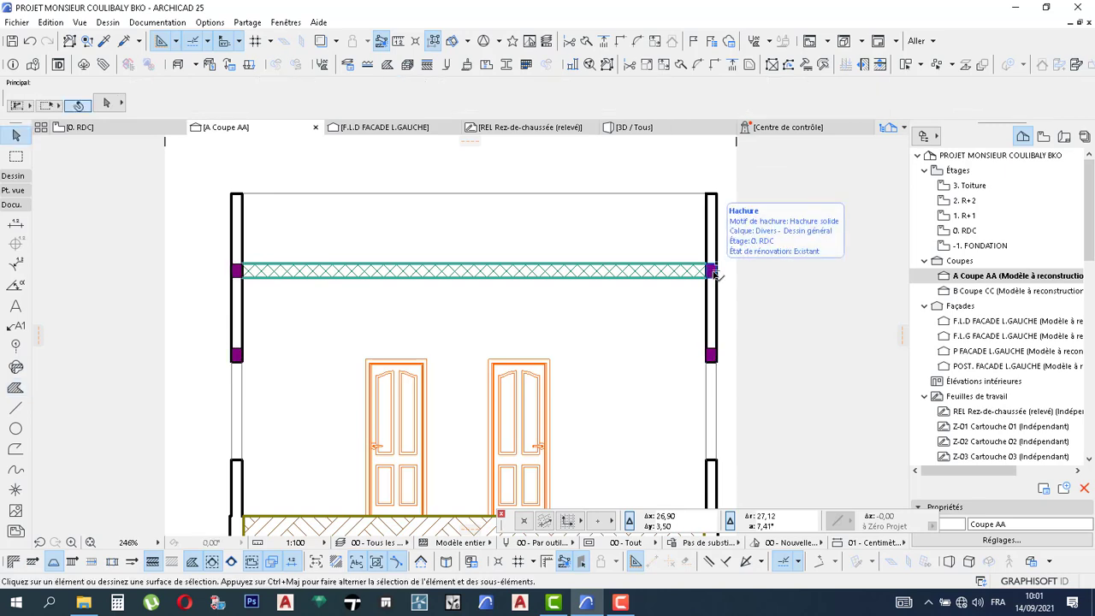
- Offset the lower edge of the purple fill at the ceiling slab's right end 0.20 m downward
click(715, 272)
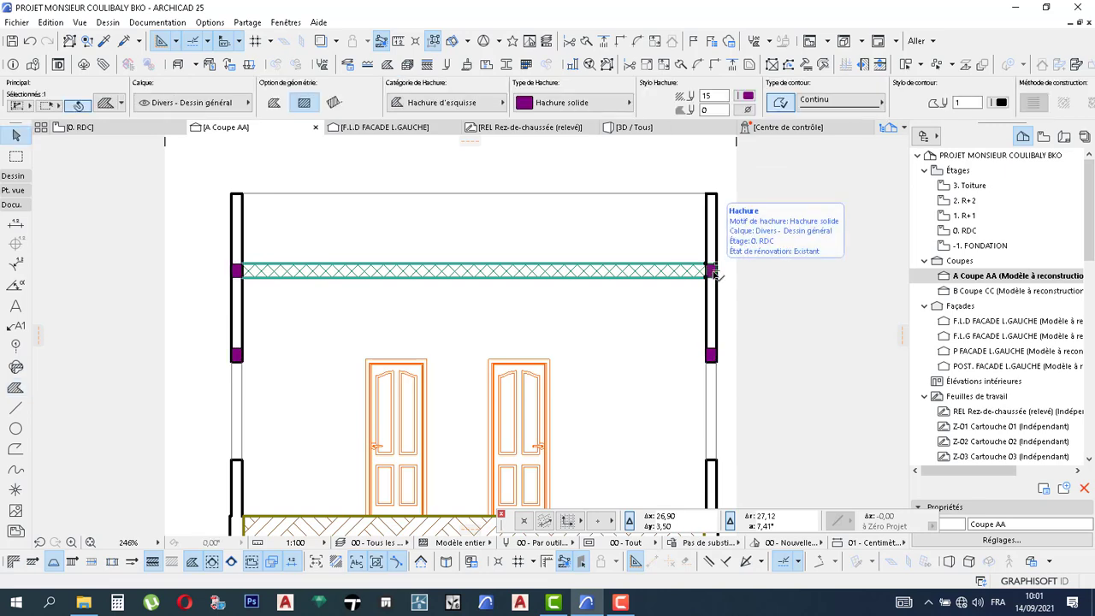
scroll(715, 273, up, 5)
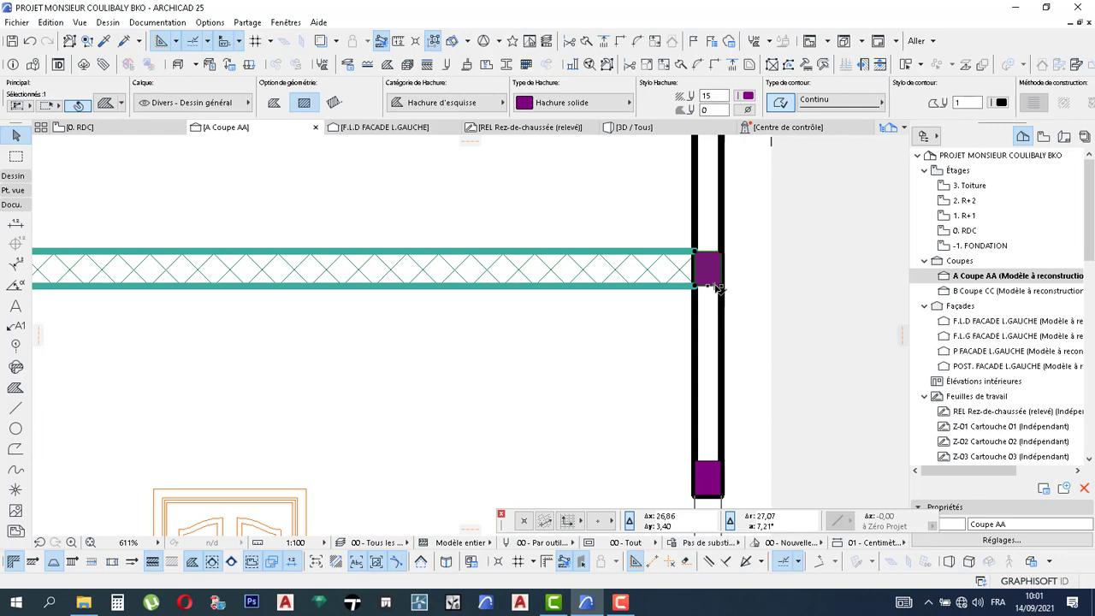
click(717, 287)
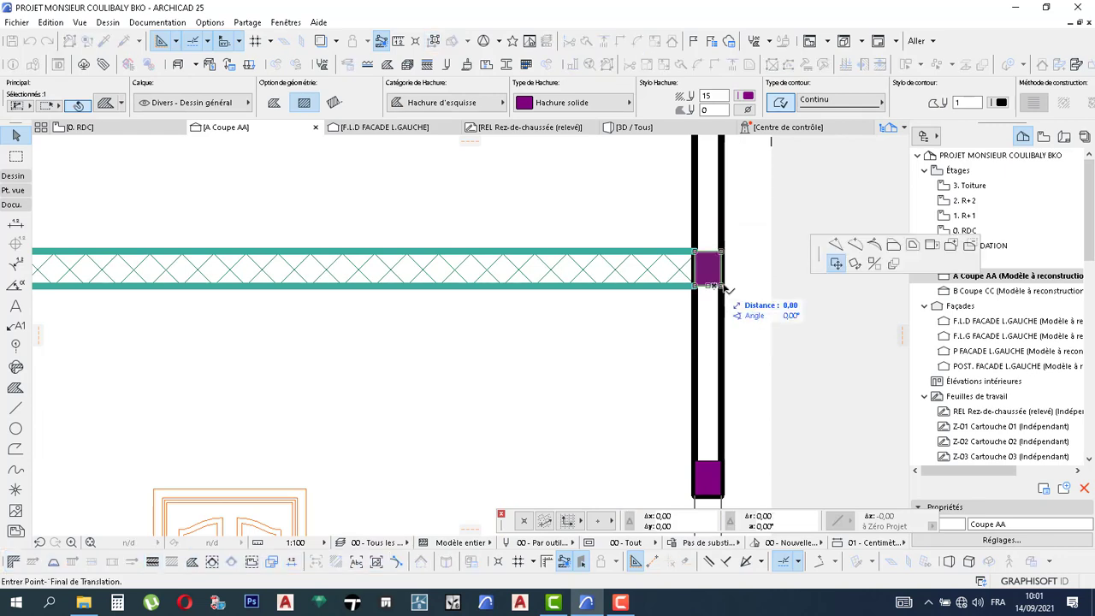
click(894, 247)
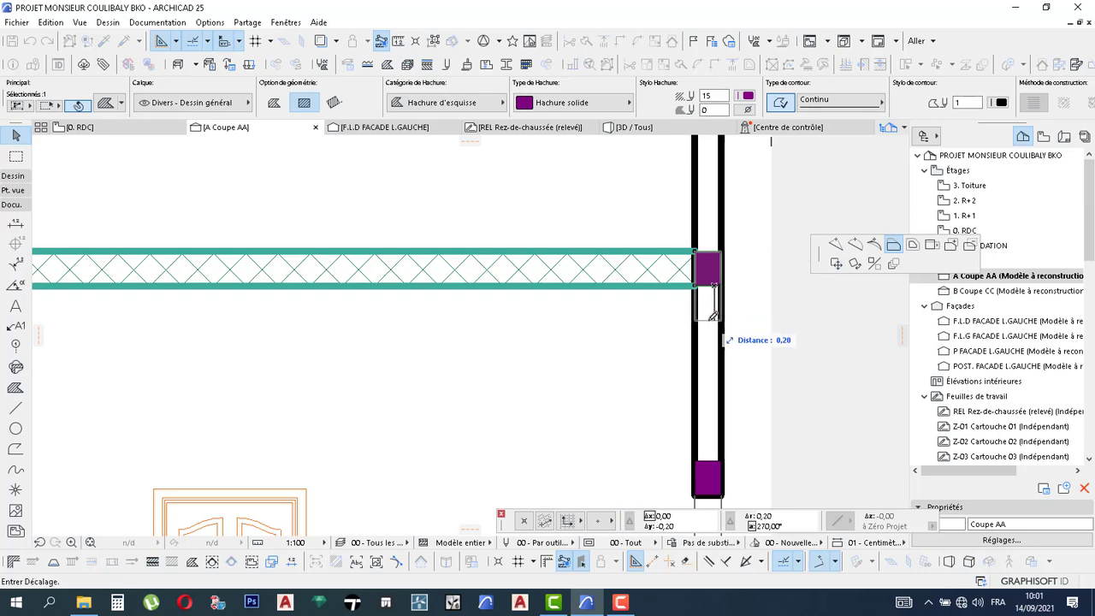
click(714, 314)
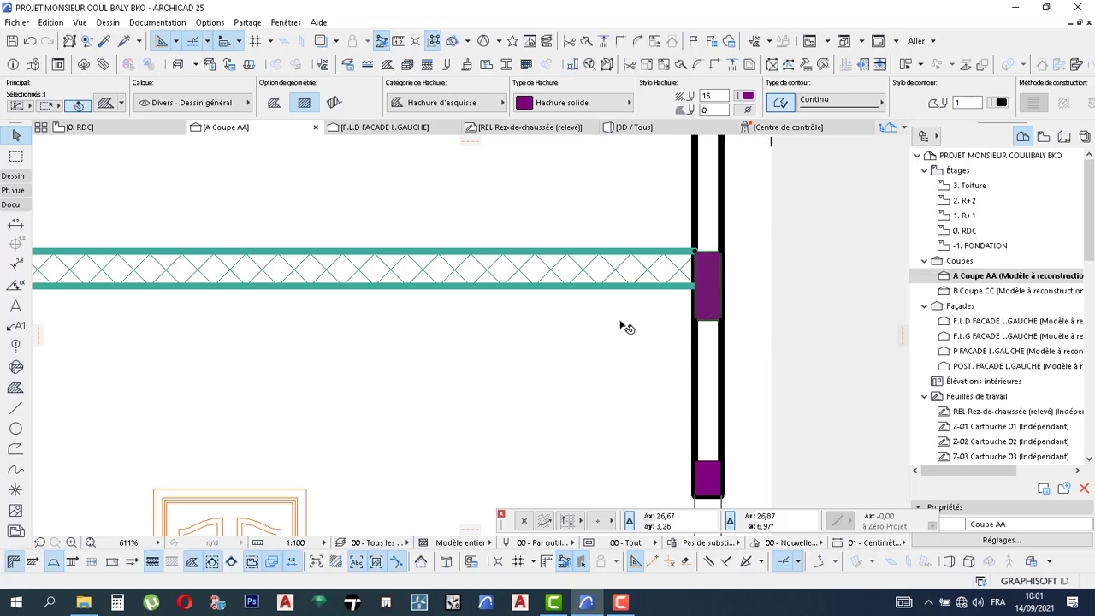
- Extend the purple fill at the ceiling slab's left end 0.20 m downward by offsetting its lower edge
scroll(627, 328, down, 8)
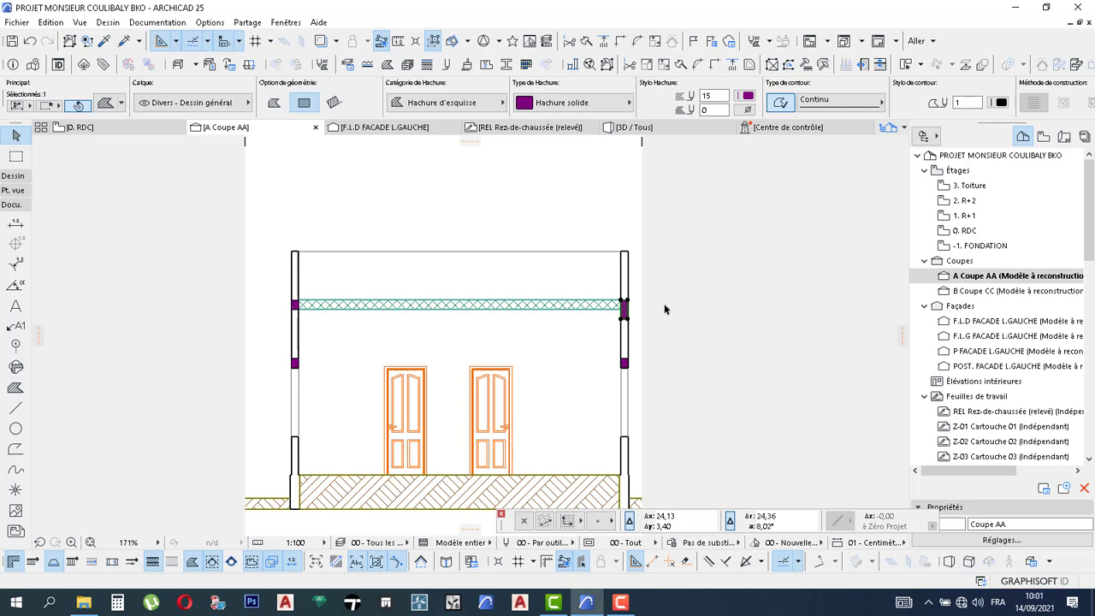
scroll(297, 298, up, 4)
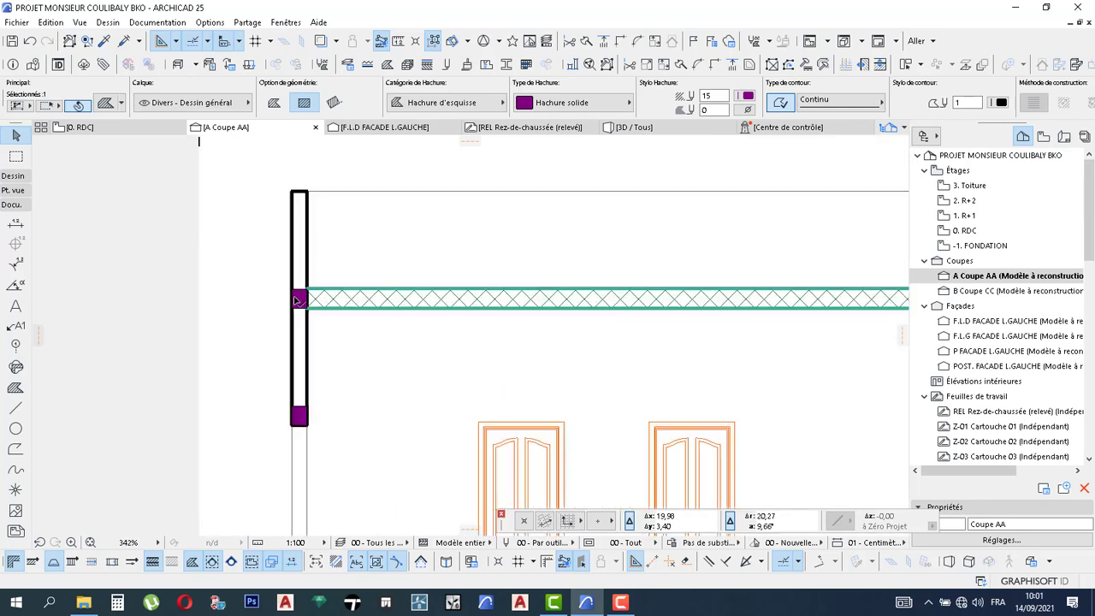
scroll(296, 299, up, 2)
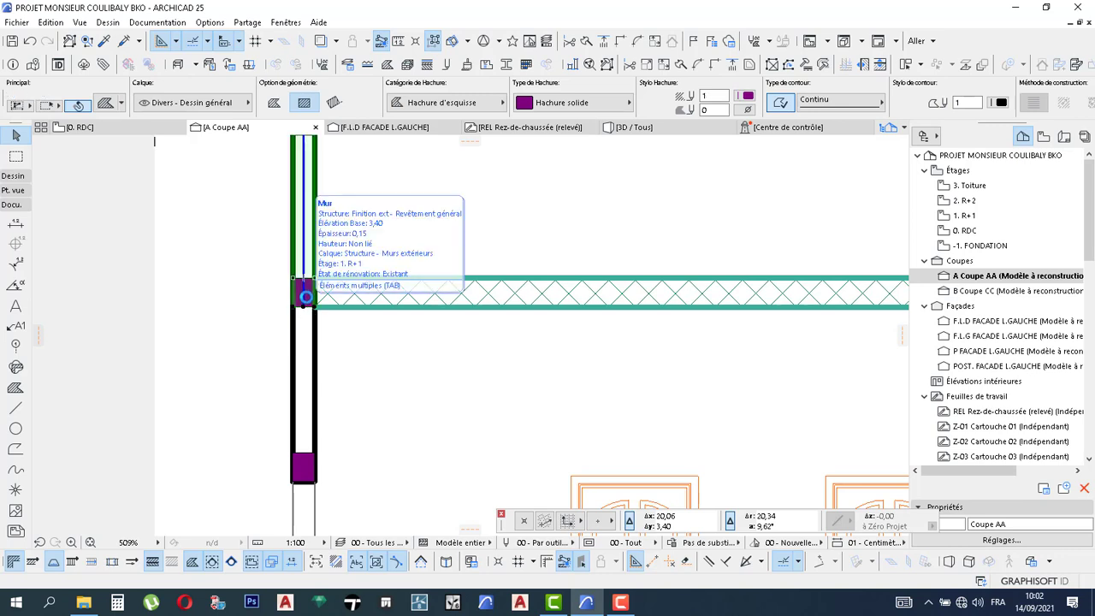
click(306, 296)
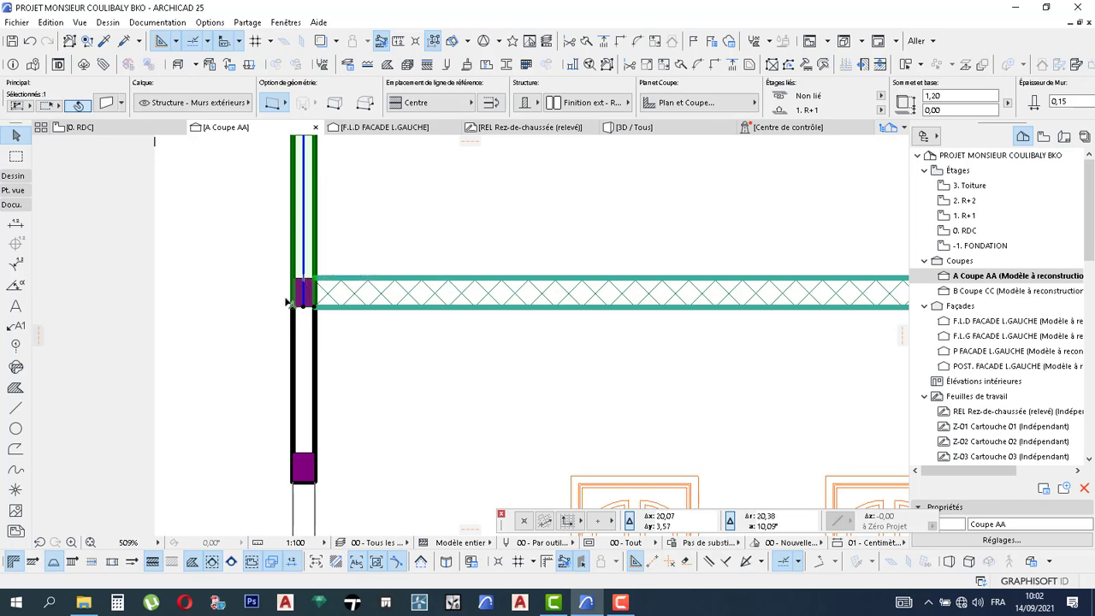
key(Escape)
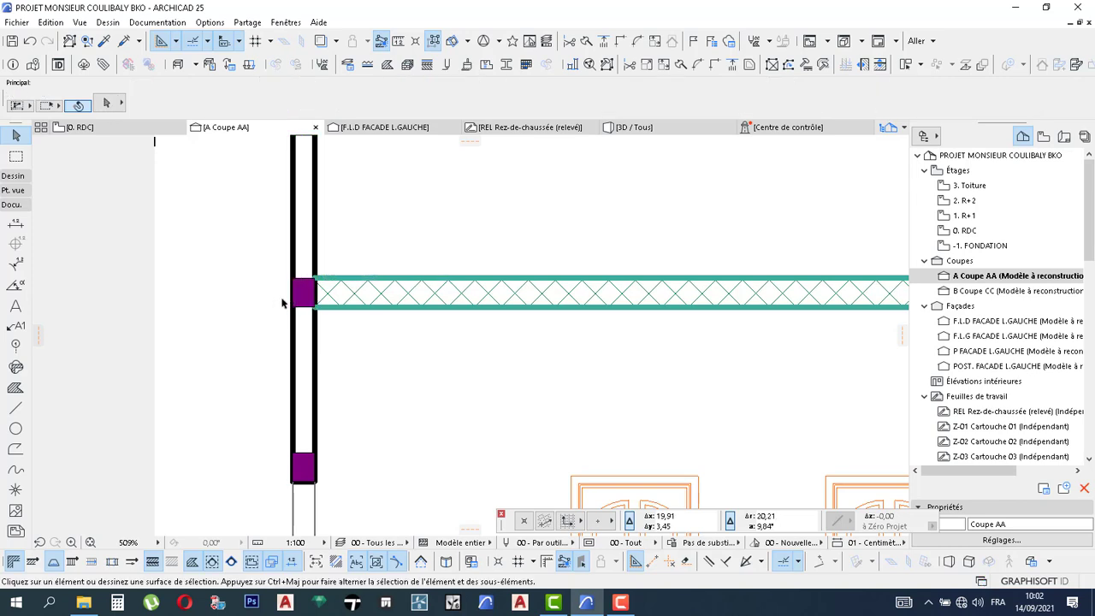
scroll(282, 302, up, 3)
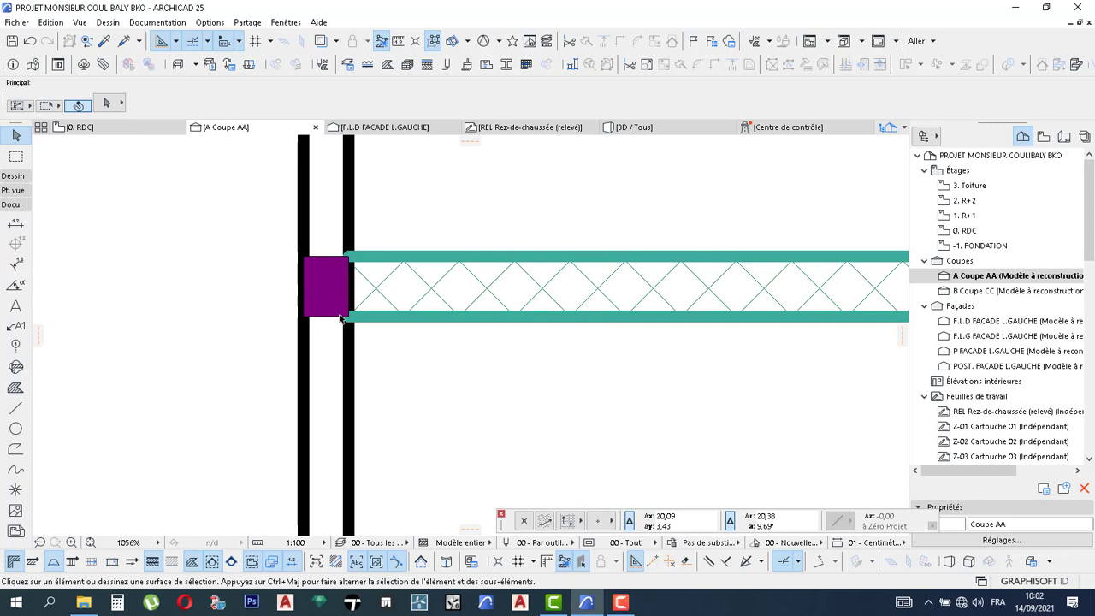
scroll(341, 318, up, 1)
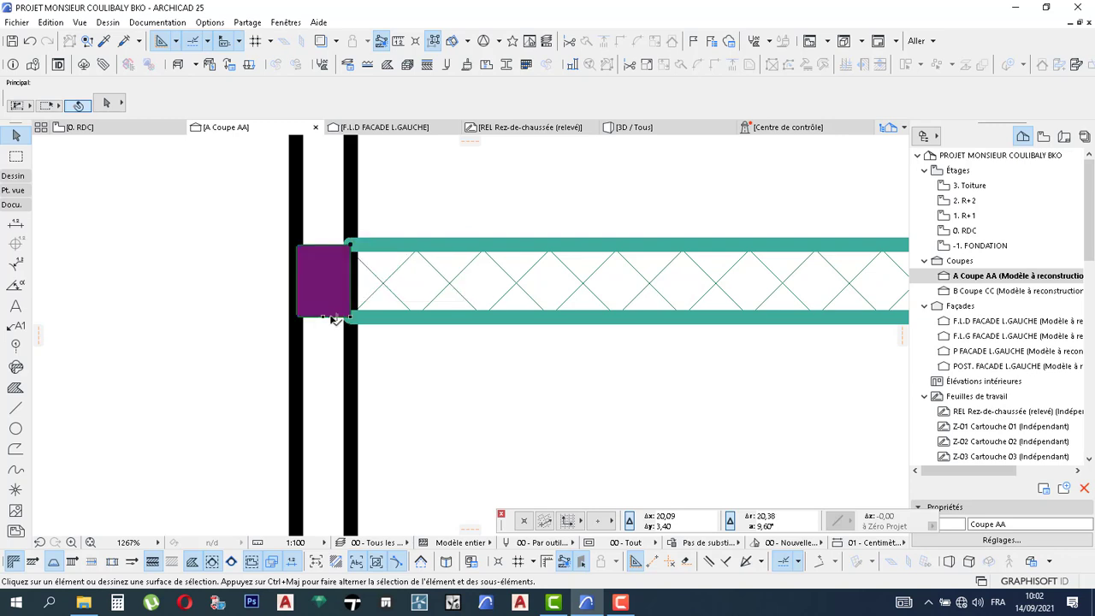
click(334, 319)
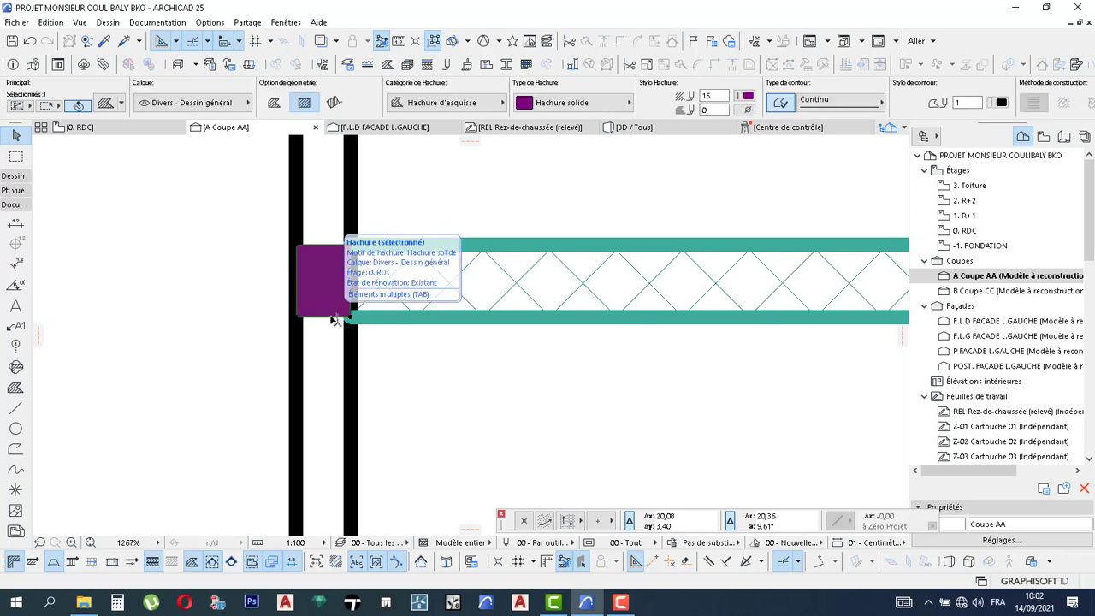
click(335, 319)
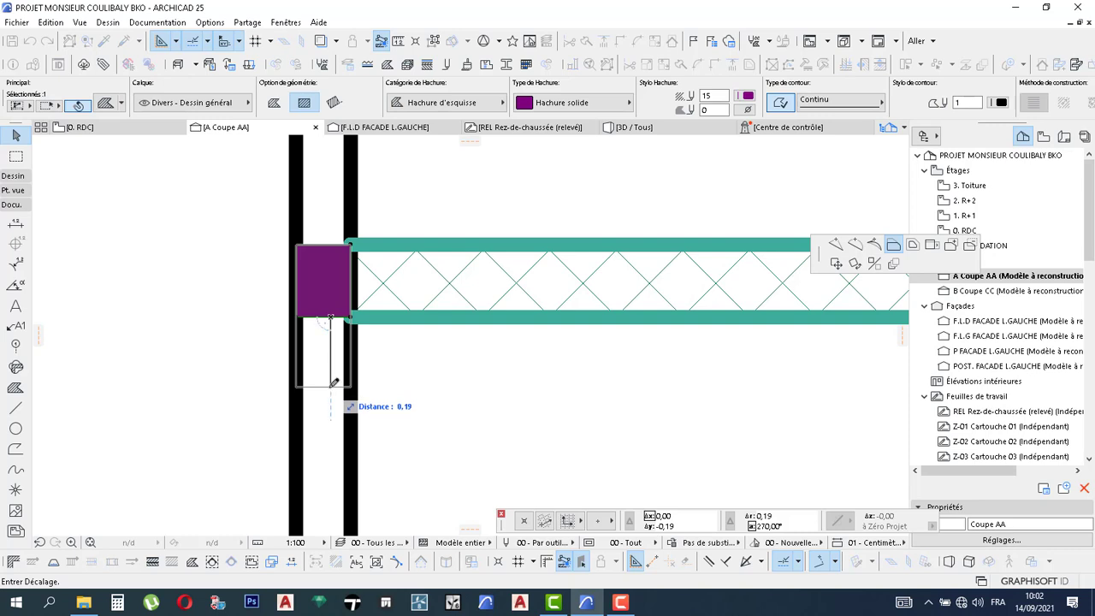
click(335, 381)
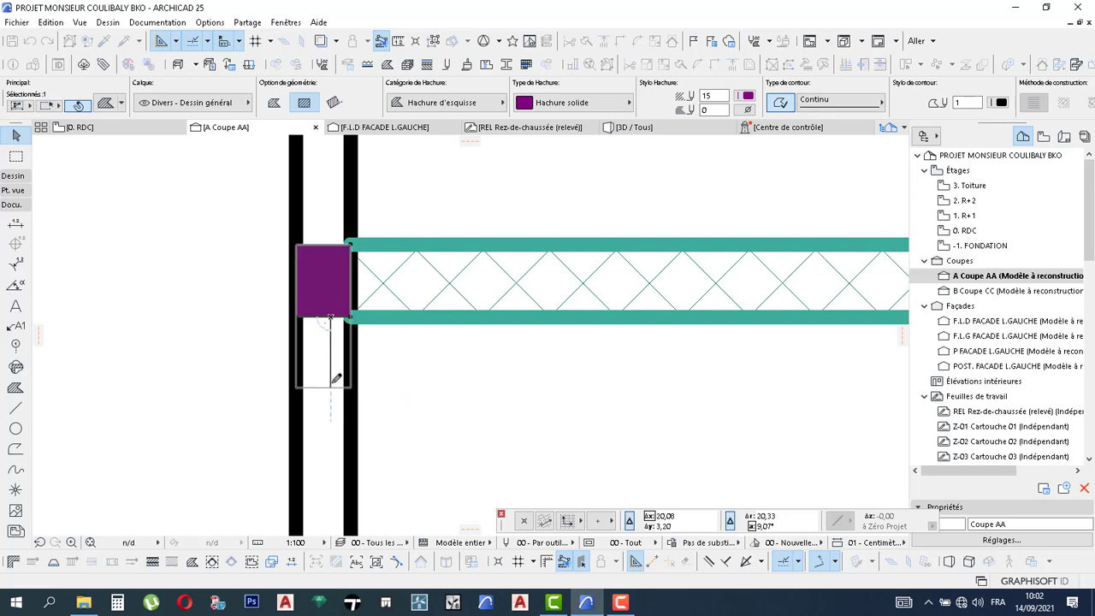
click(623, 604)
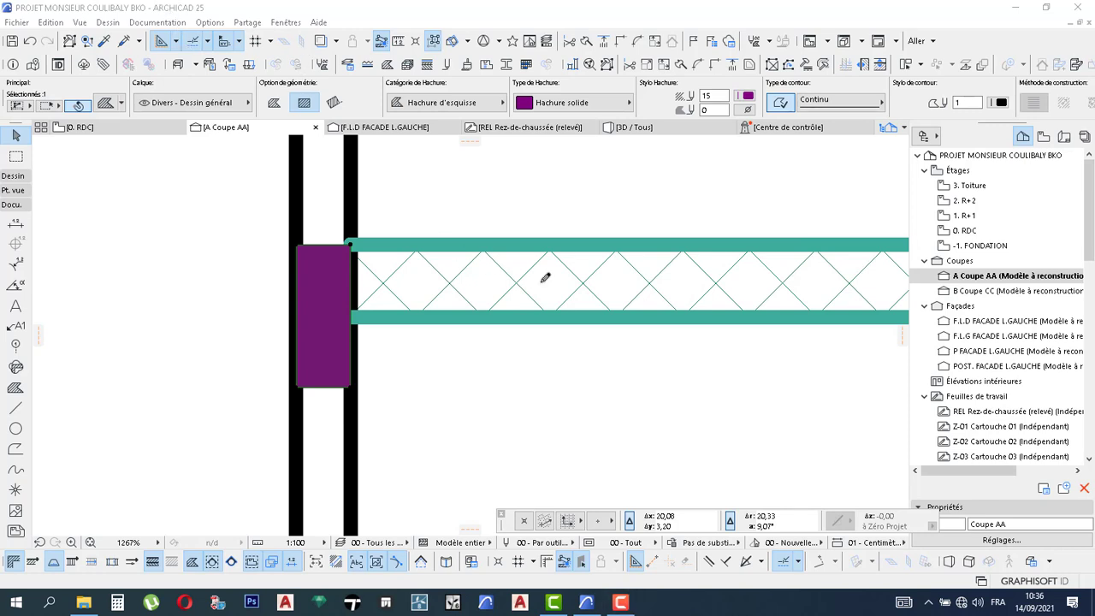
click(572, 301)
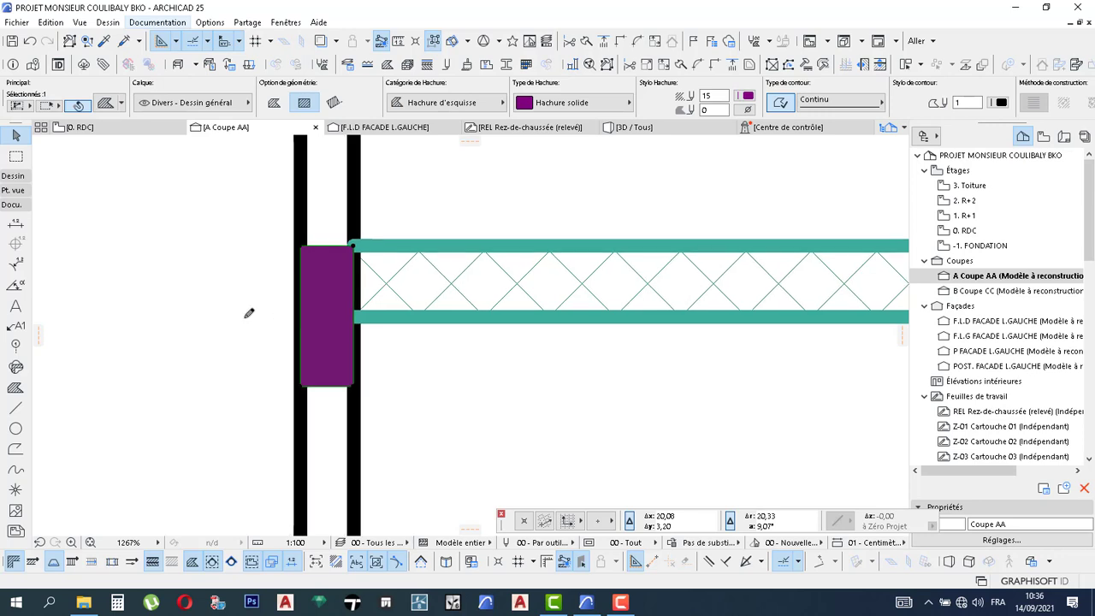
scroll(423, 345, down, 3)
scroll(509, 359, down, 4)
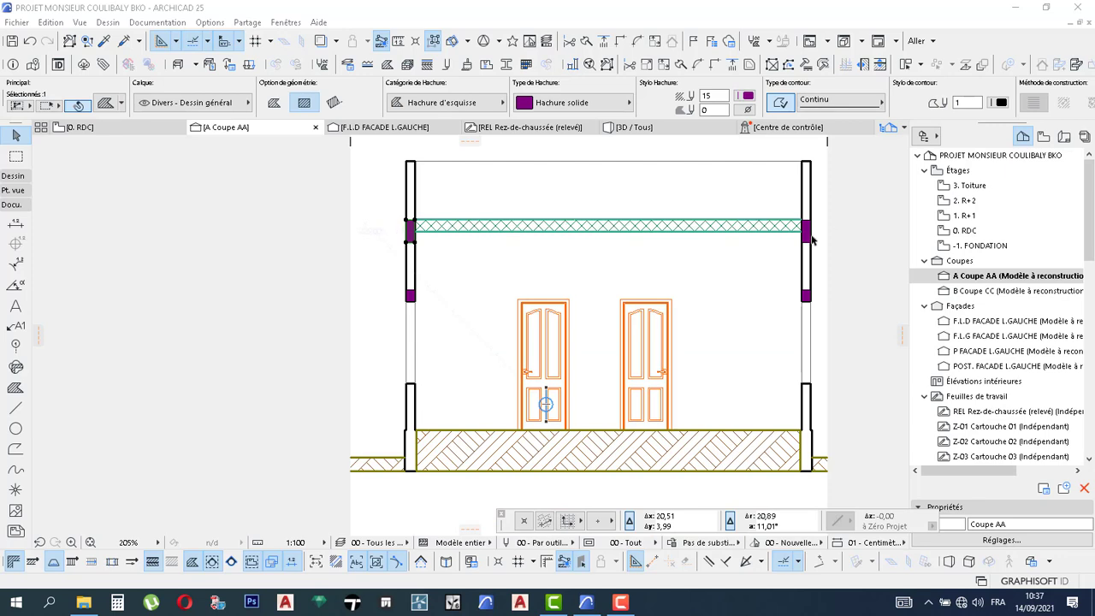
click(417, 454)
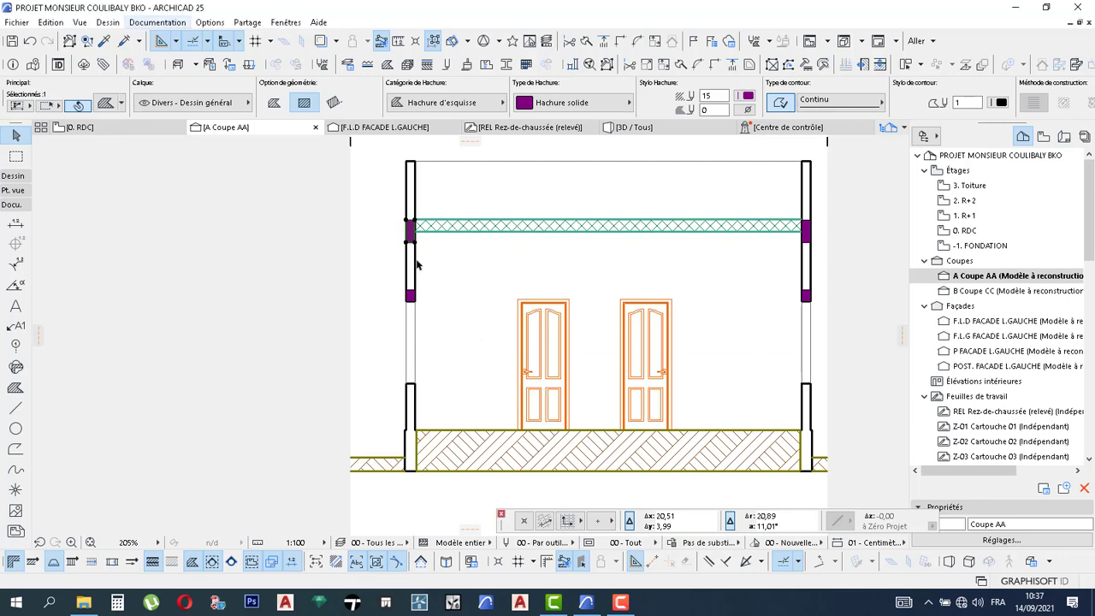
scroll(417, 442, up, 3)
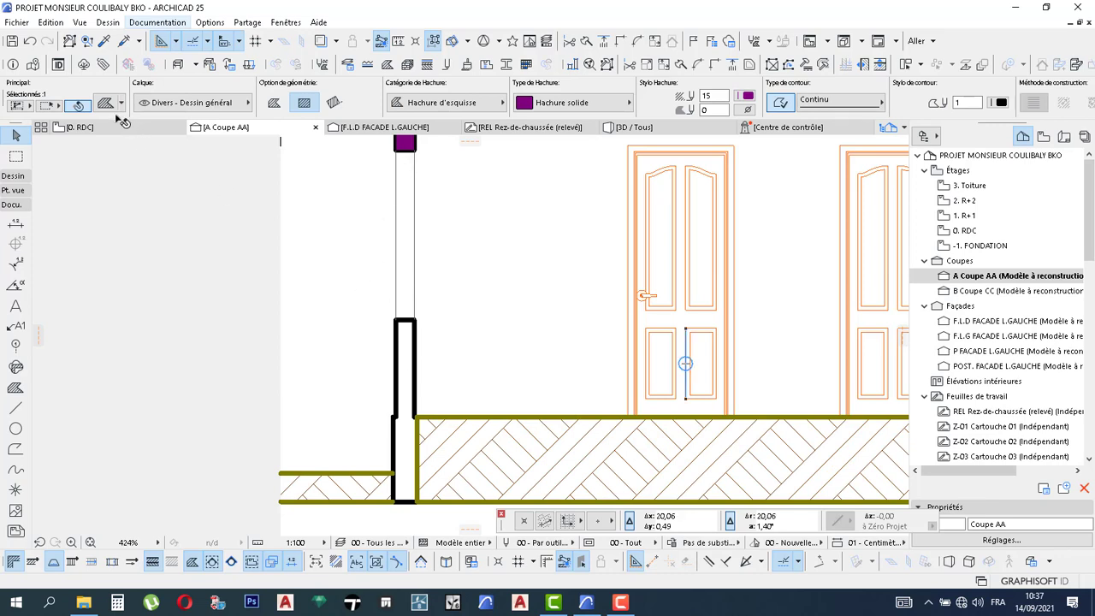
click(15, 389)
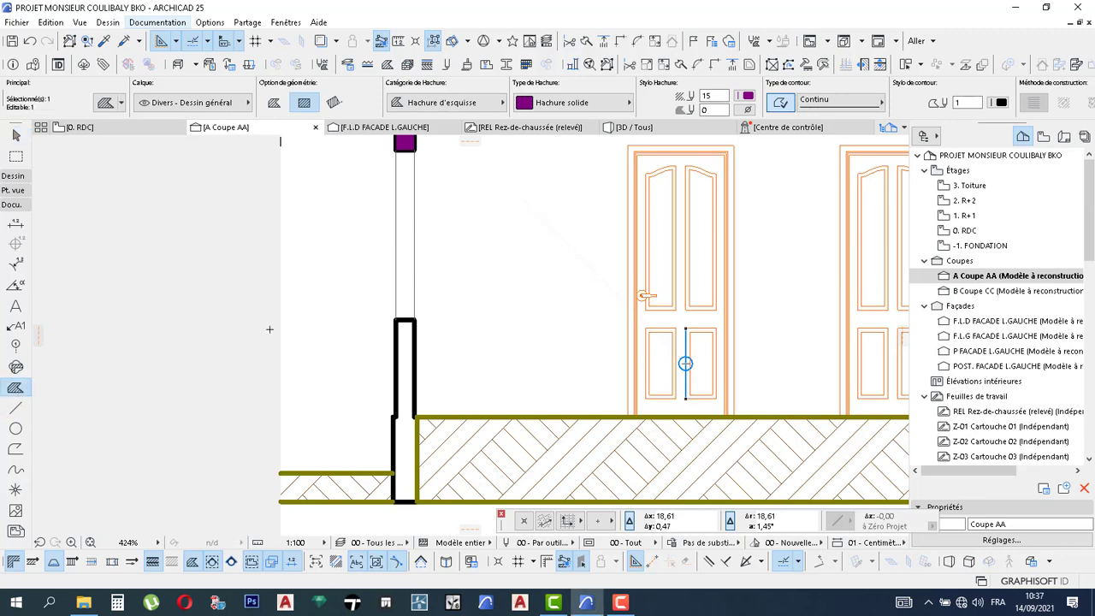
key(Escape)
key(Escape)
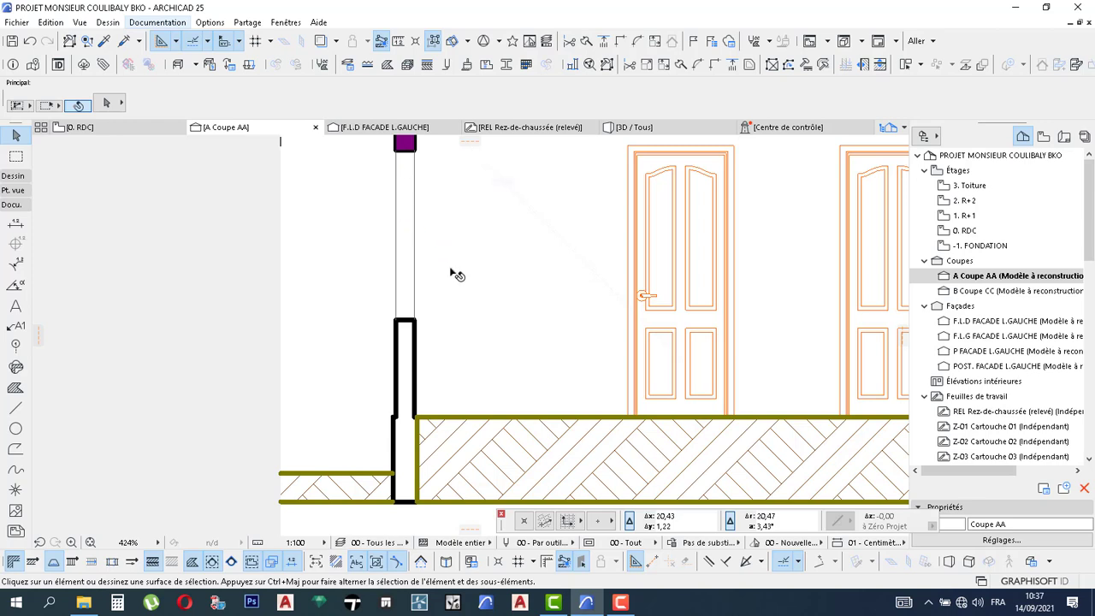
- Pick up the purple lintel fill's settings and draw a rectangular fill about 0.20 by 0.25 m at the left wall's base, level with the floor
middle_drag(418, 160, 411, 195)
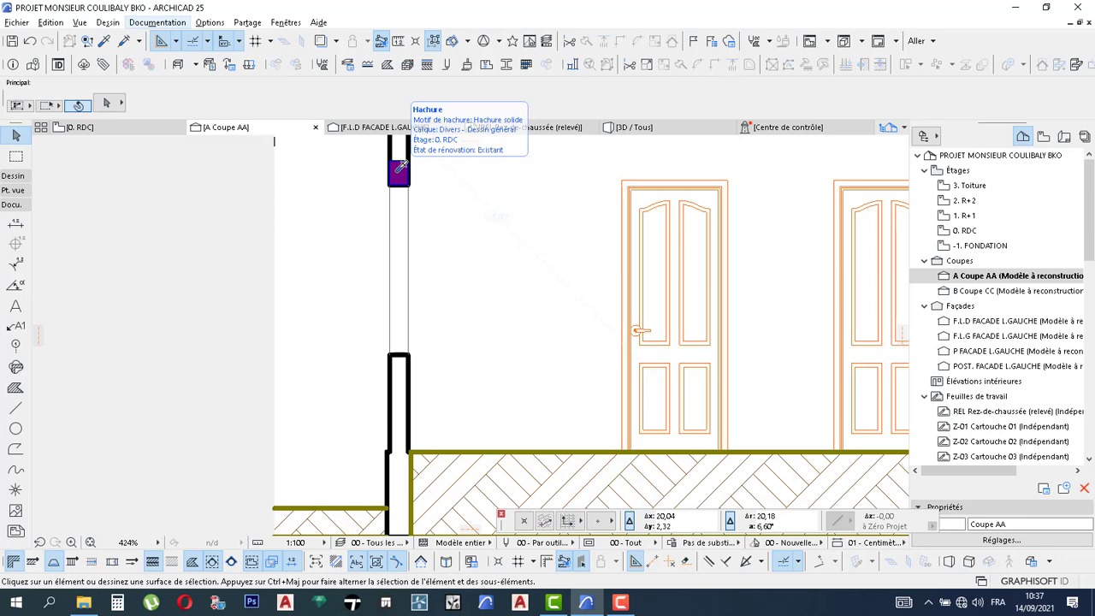
alt+click(398, 170)
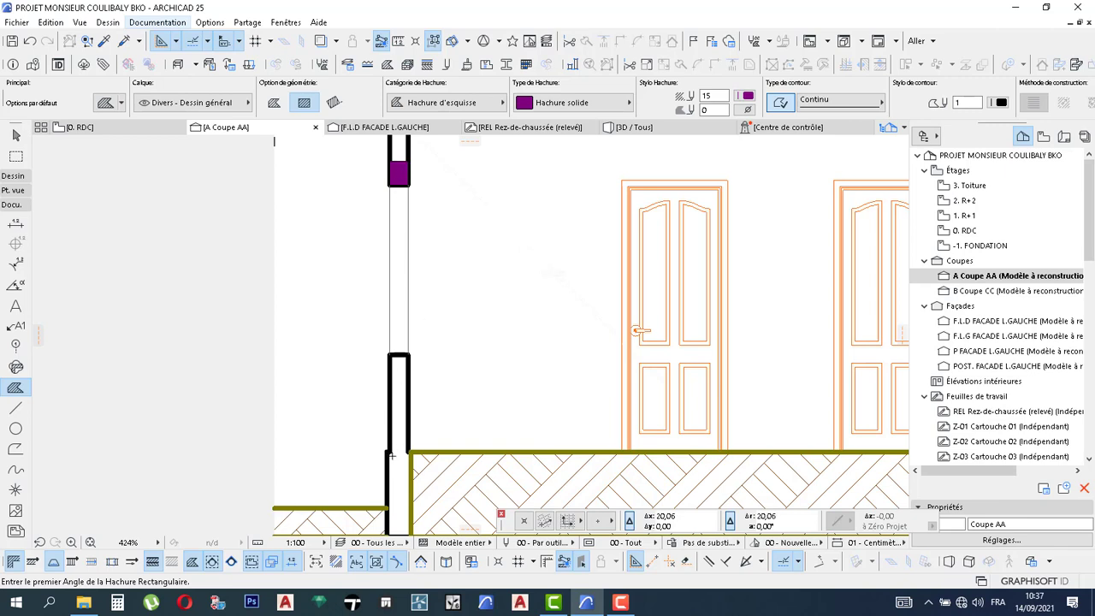
scroll(387, 454, up, 5)
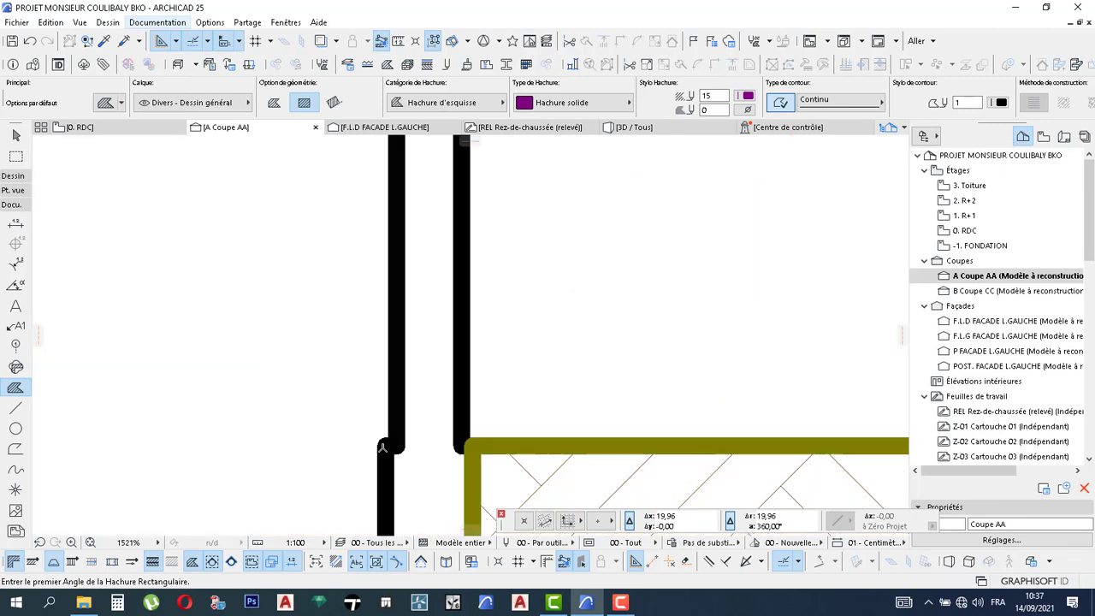
scroll(471, 480, down, 2)
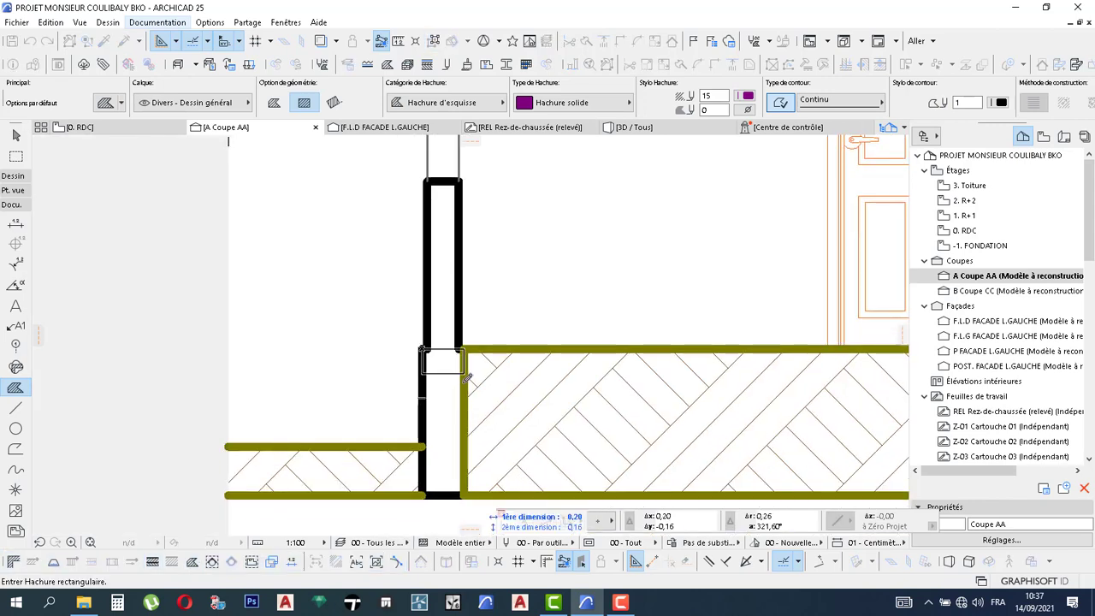
click(421, 350)
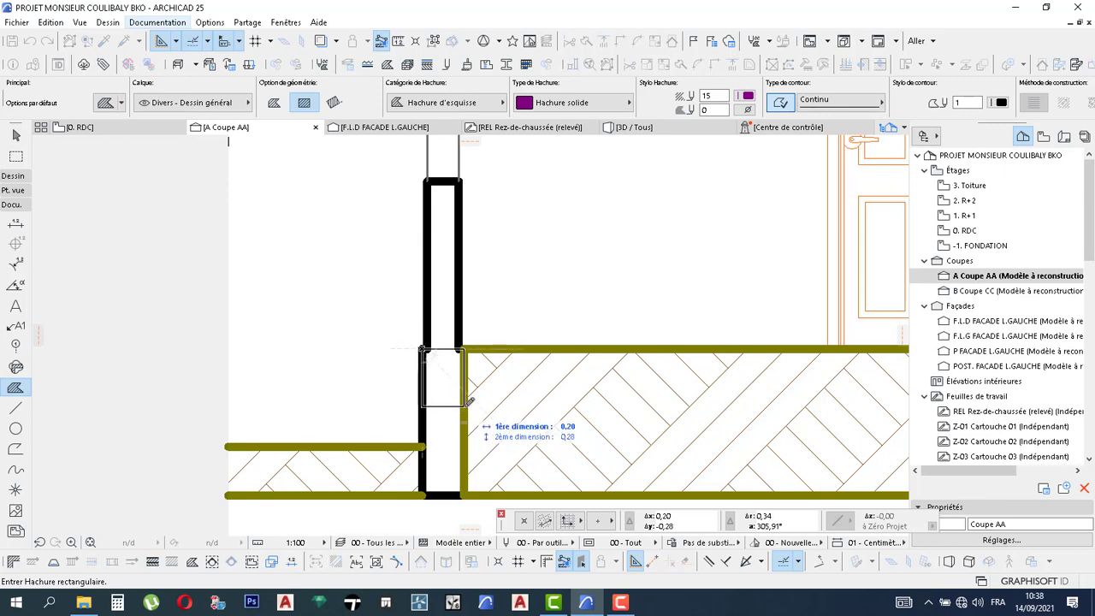
click(469, 396)
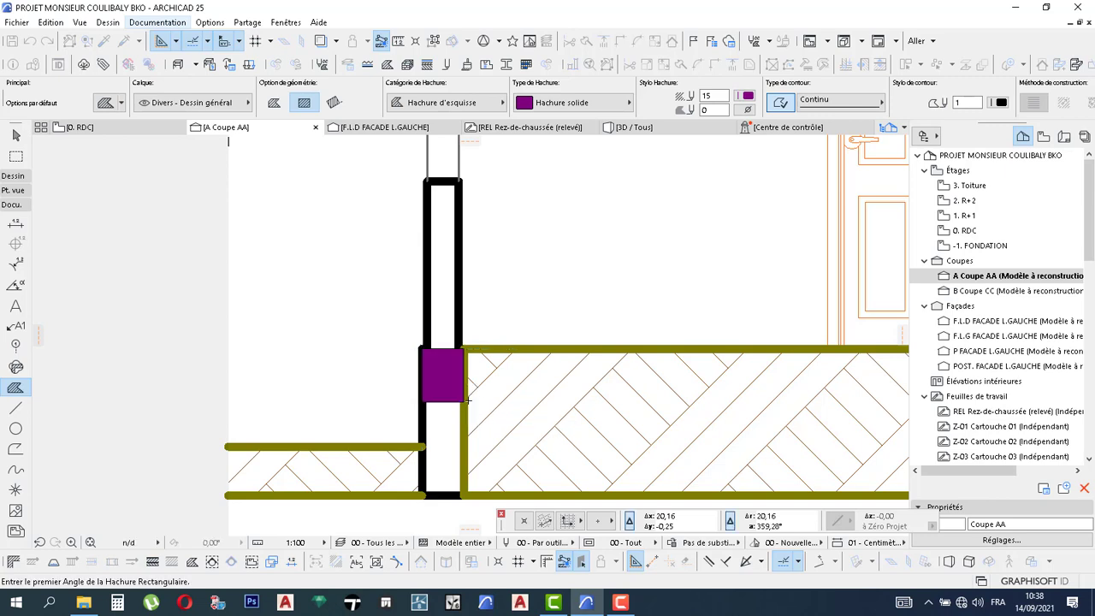
- Draw a matching purple rectangular fill about 0.20 by 0.25 m at the right wall's base, starting from its outer corner
scroll(472, 394, down, 5)
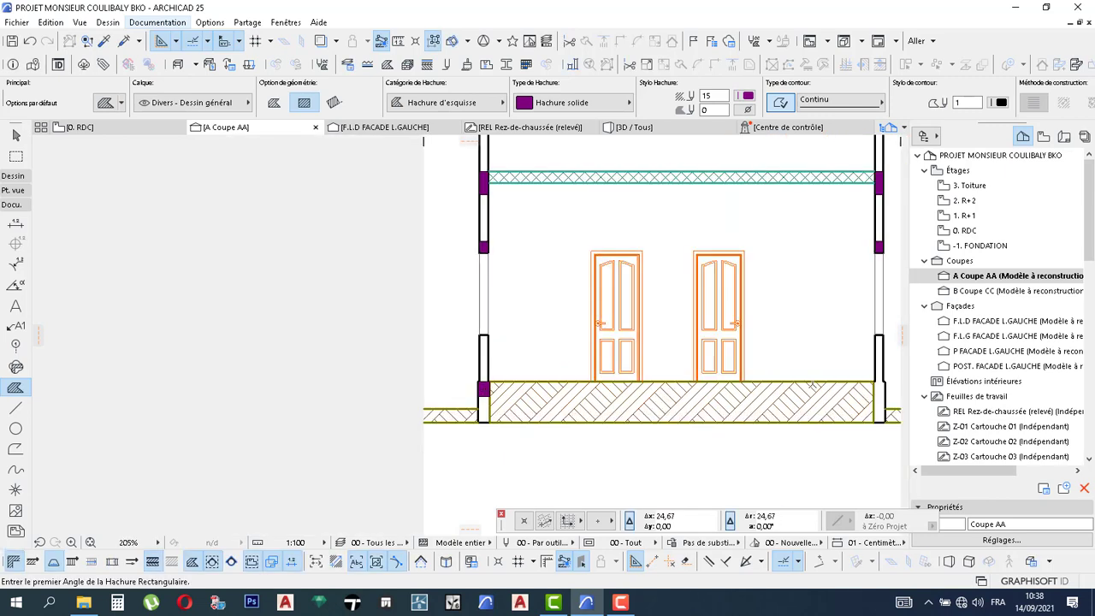
middle_drag(695, 397, 611, 397)
scroll(661, 385, up, 6)
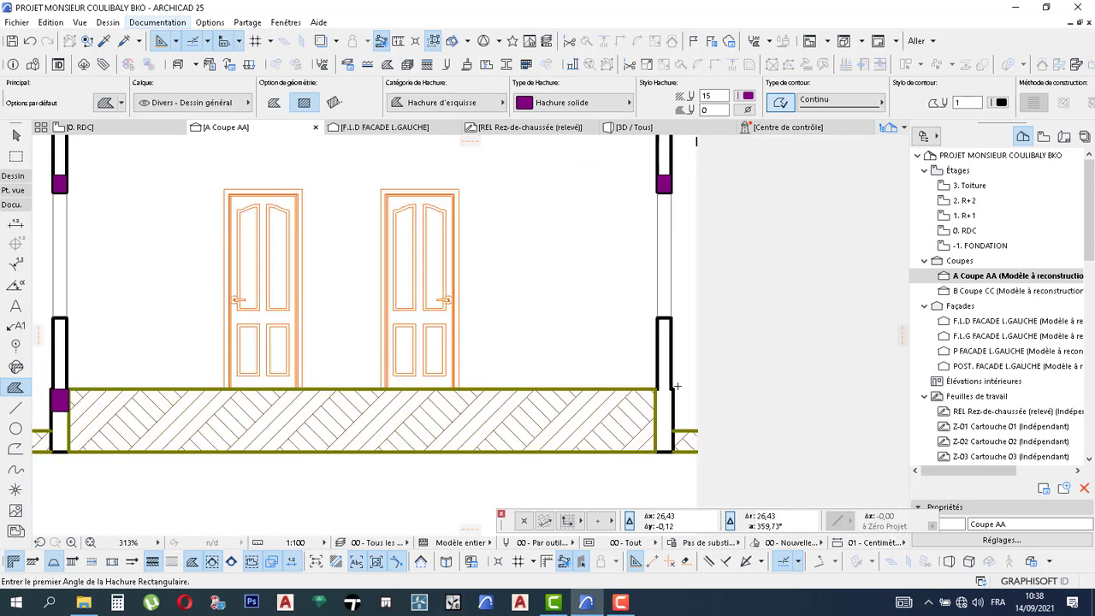
click(693, 385)
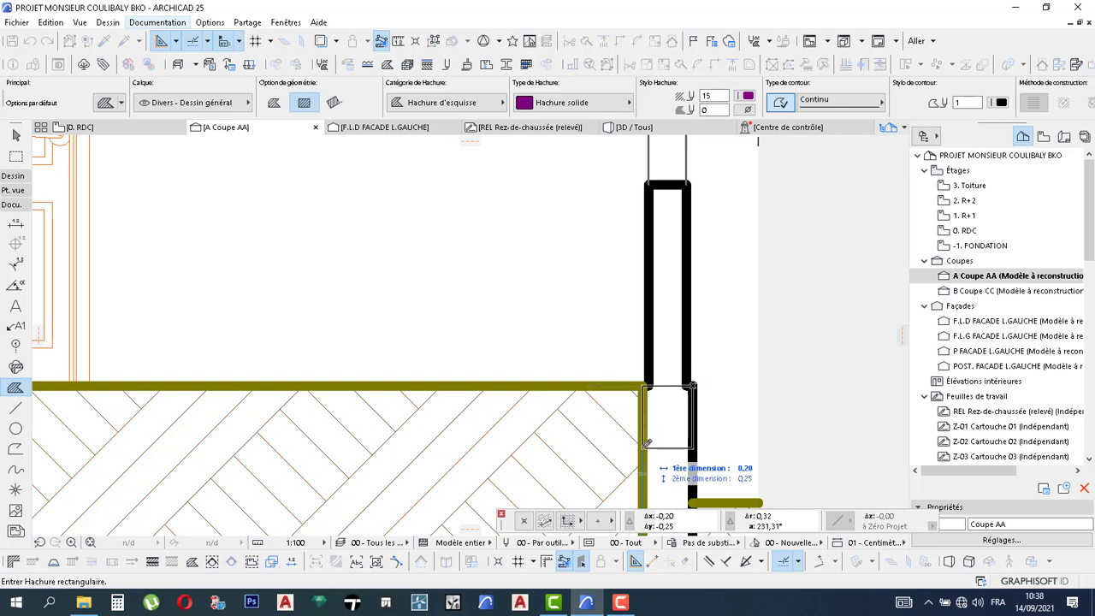
click(646, 445)
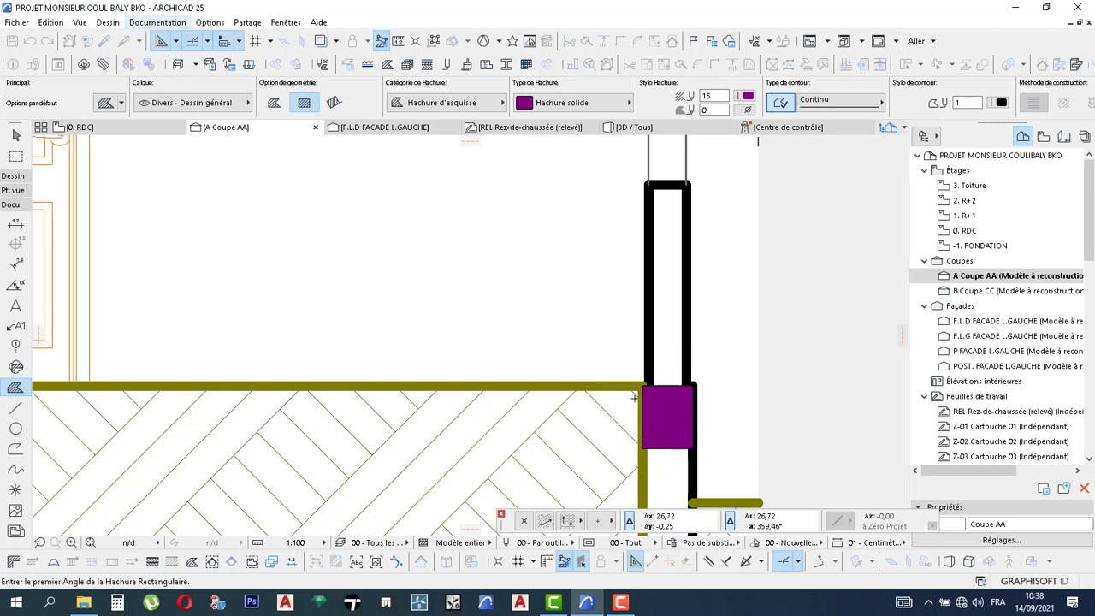
scroll(634, 397, down, 5)
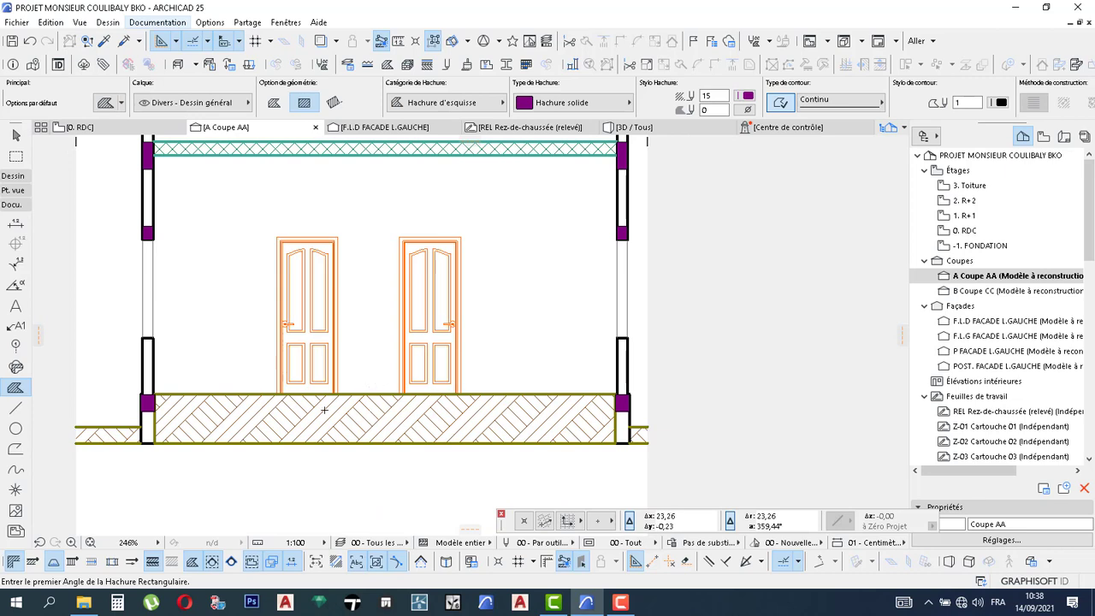
- Keep the solid fill type and set the fill pen for new fills to green pen 16
scroll(324, 410, up, 3)
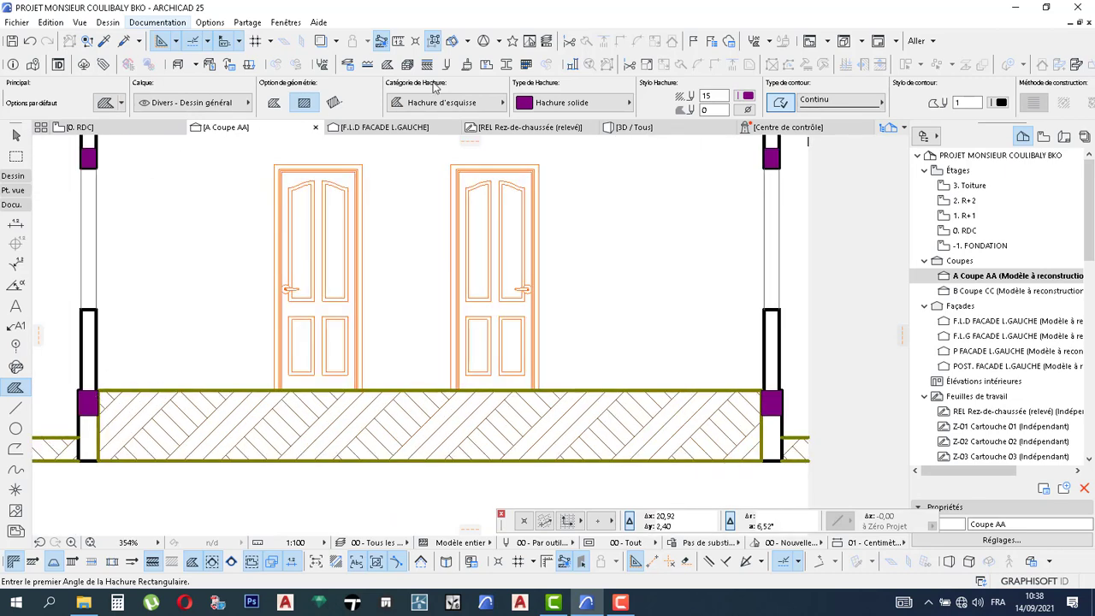
click(570, 106)
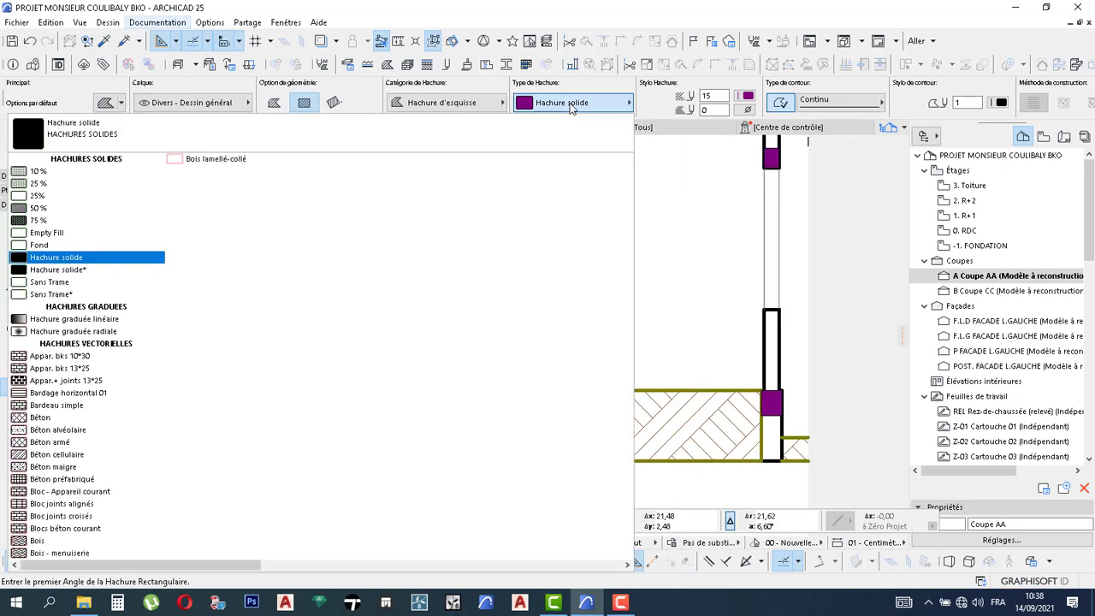
click(737, 101)
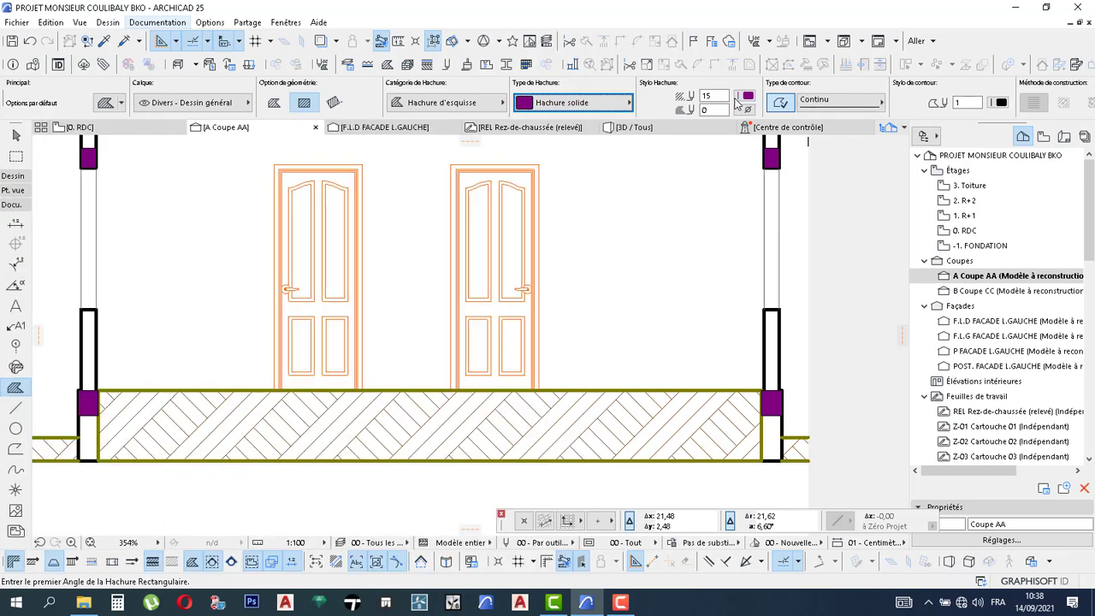
click(747, 96)
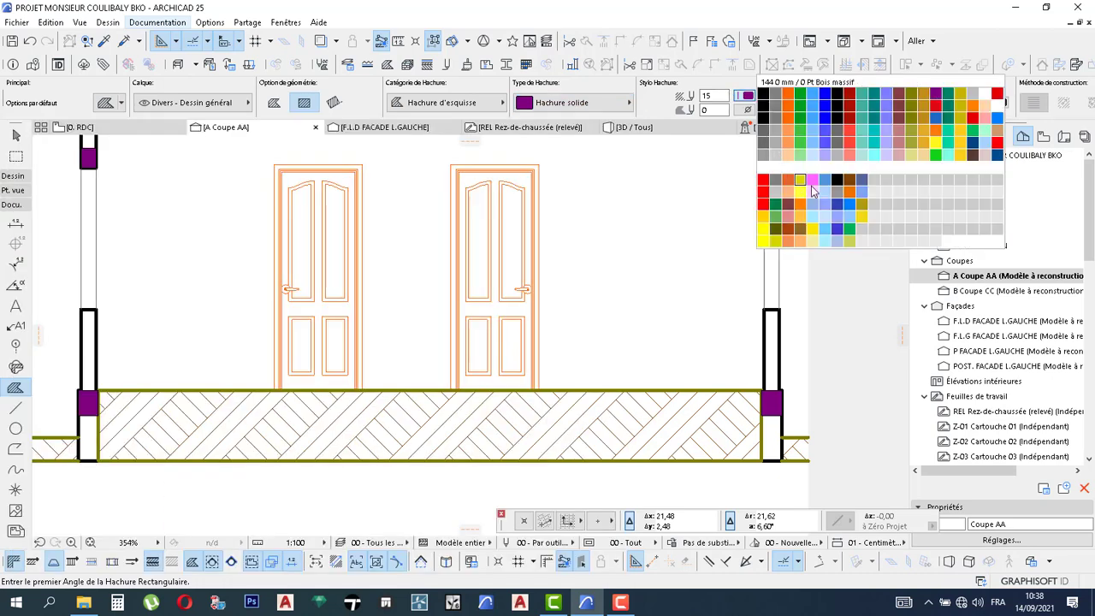
click(898, 93)
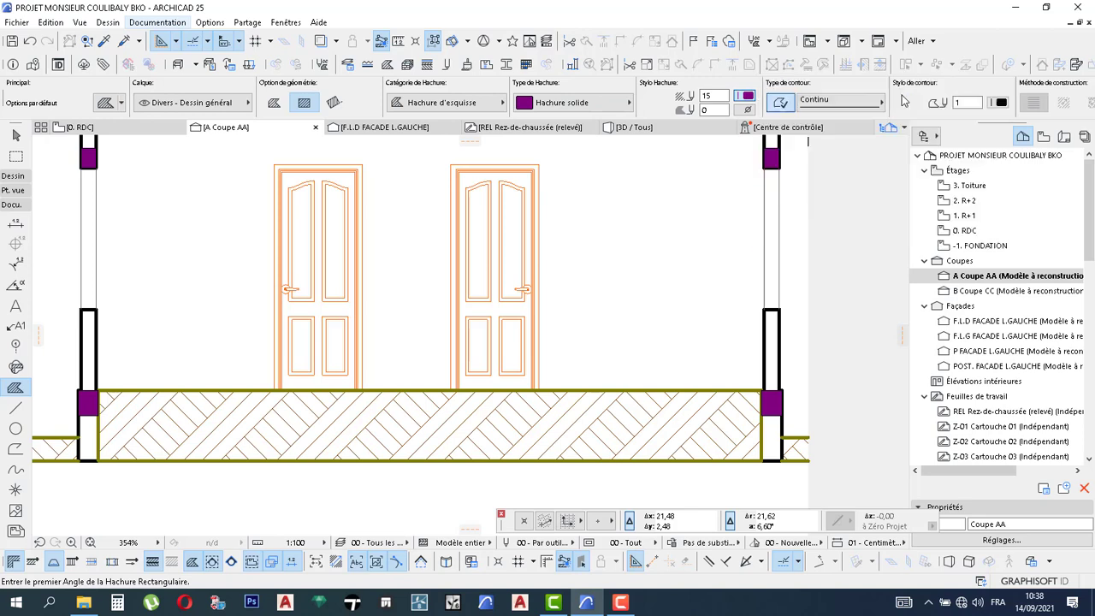
click(747, 96)
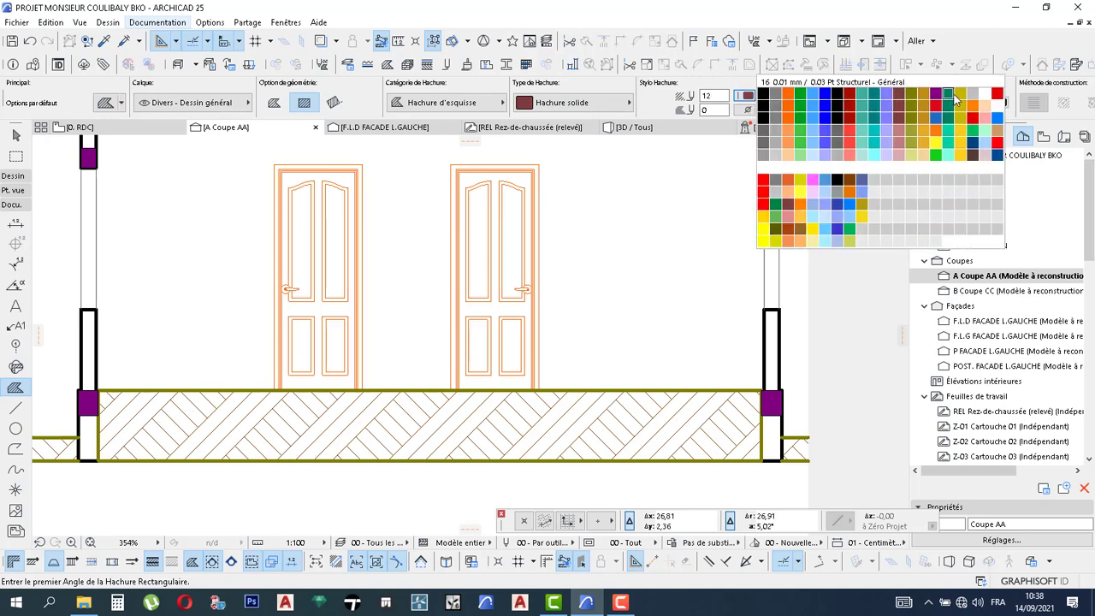
click(948, 94)
- Draw a green solid rectangular fill about 6.56 by 0.12 m along the floor's upper edge between the two purple wall-base fills
scroll(96, 418, up, 4)
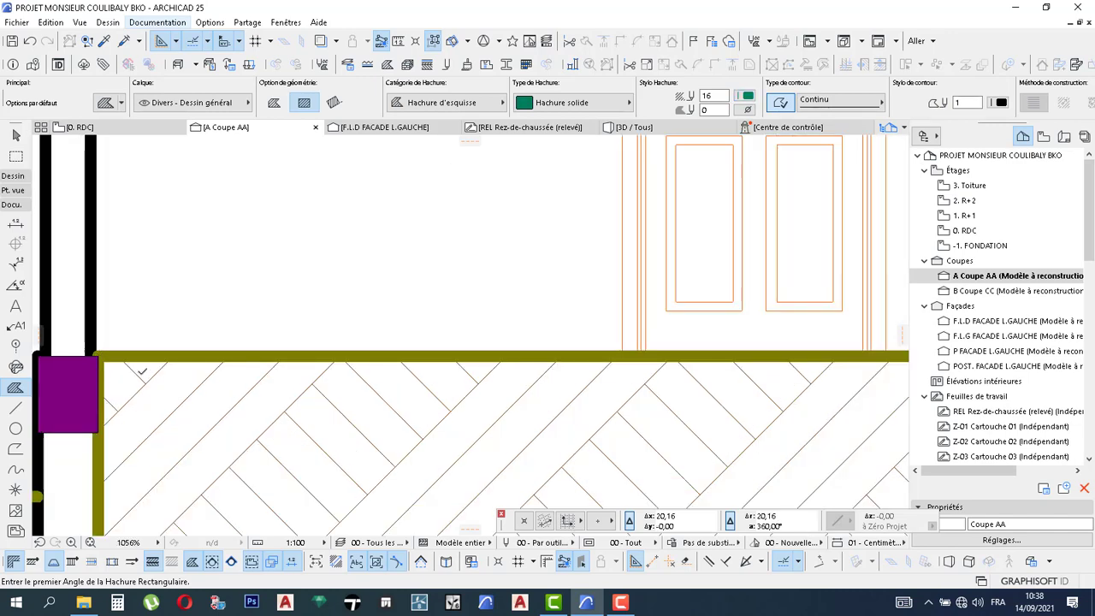
click(101, 359)
scroll(423, 379, down, 3)
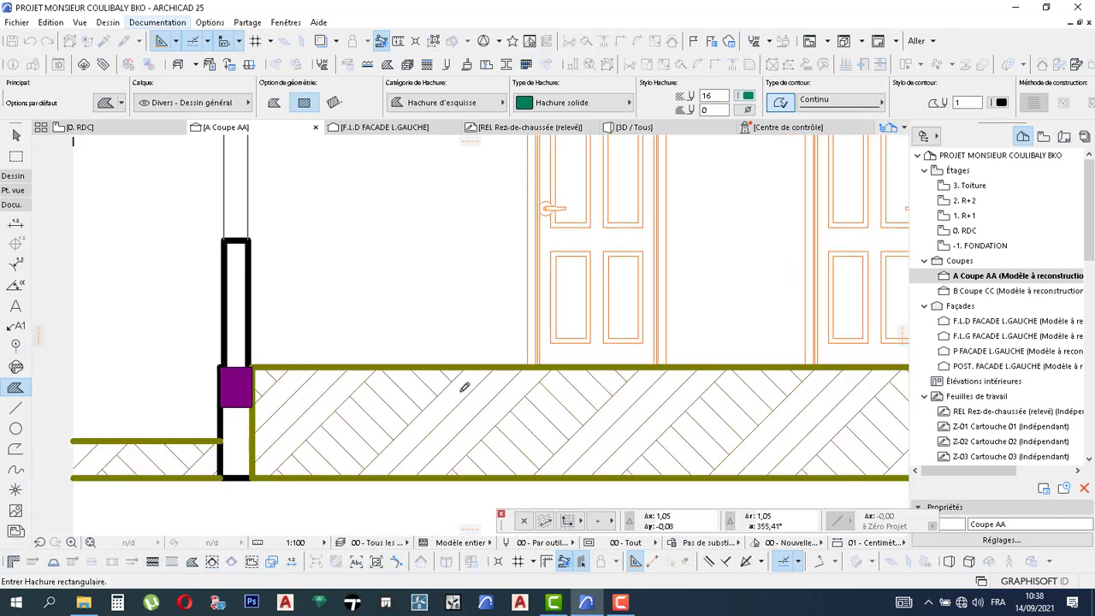
scroll(467, 387, down, 1)
scroll(590, 391, down, 3)
middle_drag(536, 388, 440, 388)
middle_drag(646, 389, 325, 387)
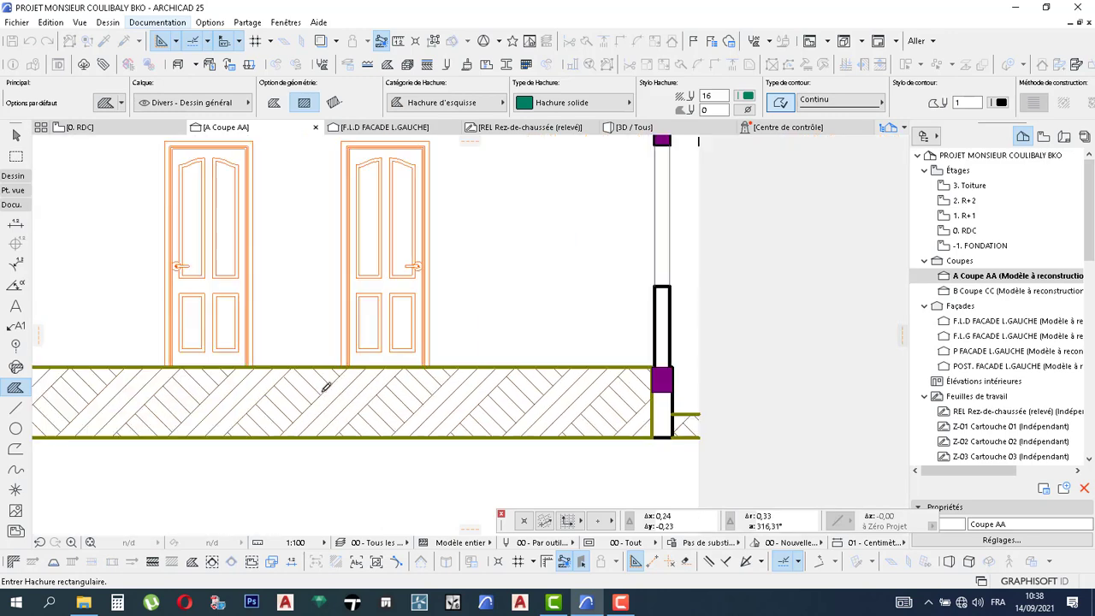
middle_drag(590, 398, 599, 398)
scroll(670, 368, up, 4)
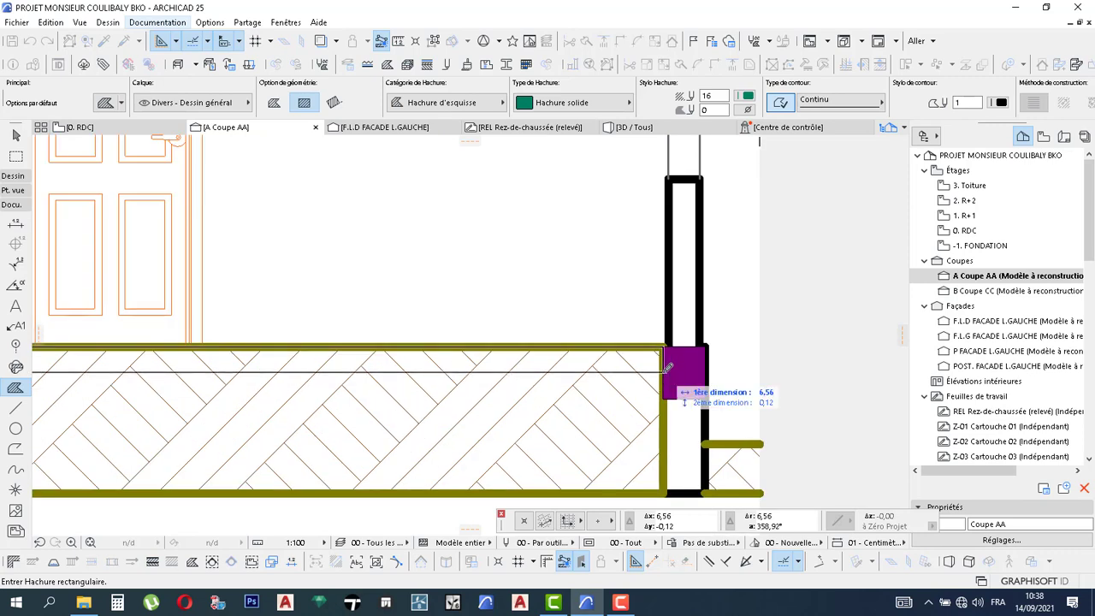
click(667, 368)
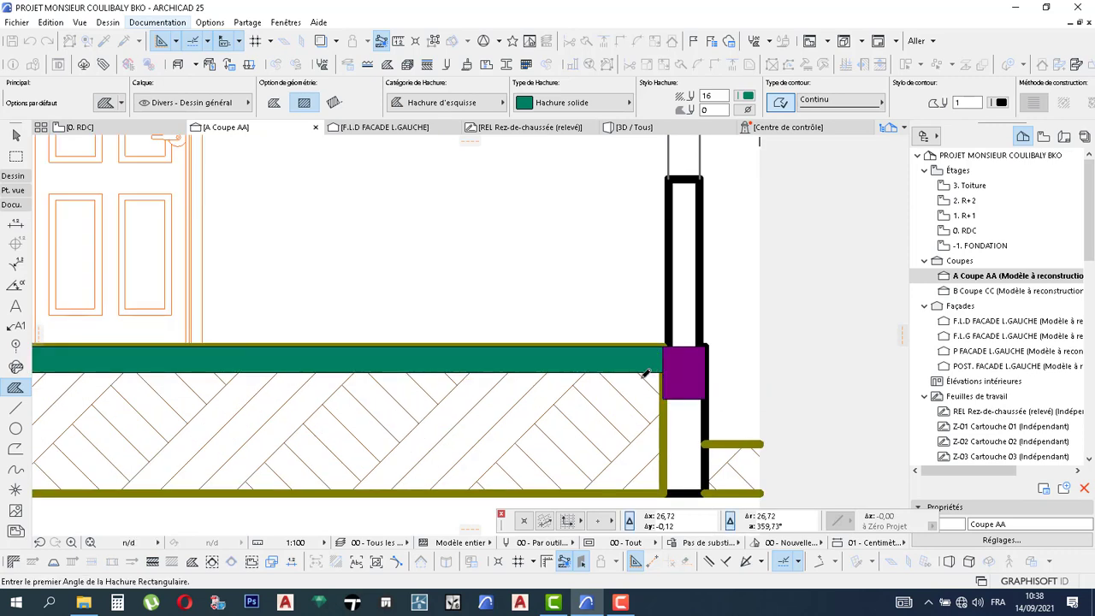
scroll(616, 385, down, 5)
mouse_move(458, 405)
middle_down()
mouse_move(438, 408)
mouse_move(630, 395)
middle_up()
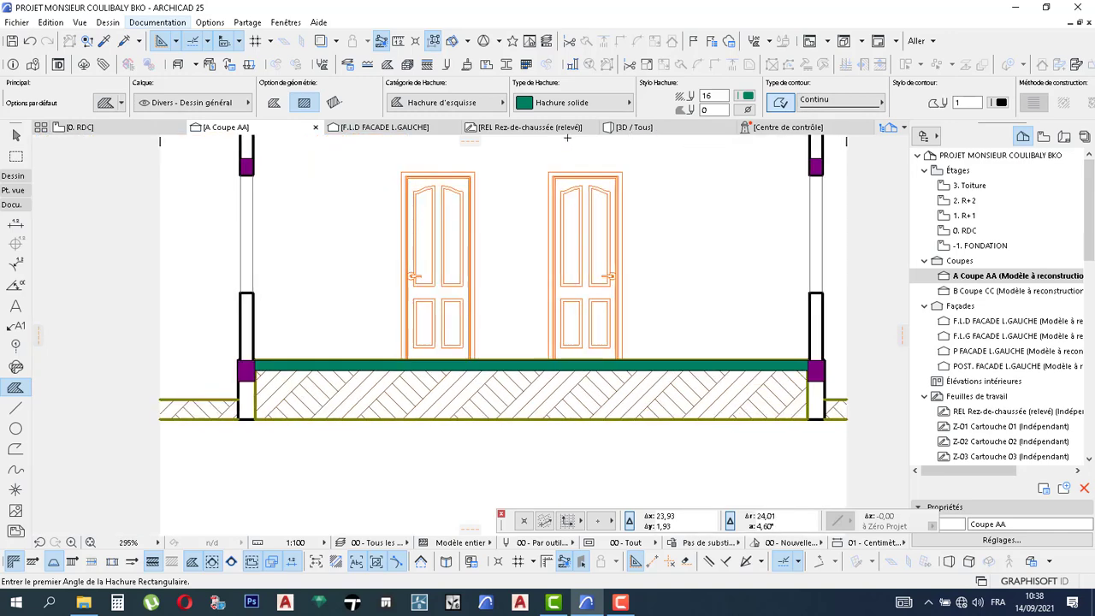
- Set the fill type to Mortier and draw a rectangular fill directly beneath the green floor strip, spanning between both walls
click(613, 106)
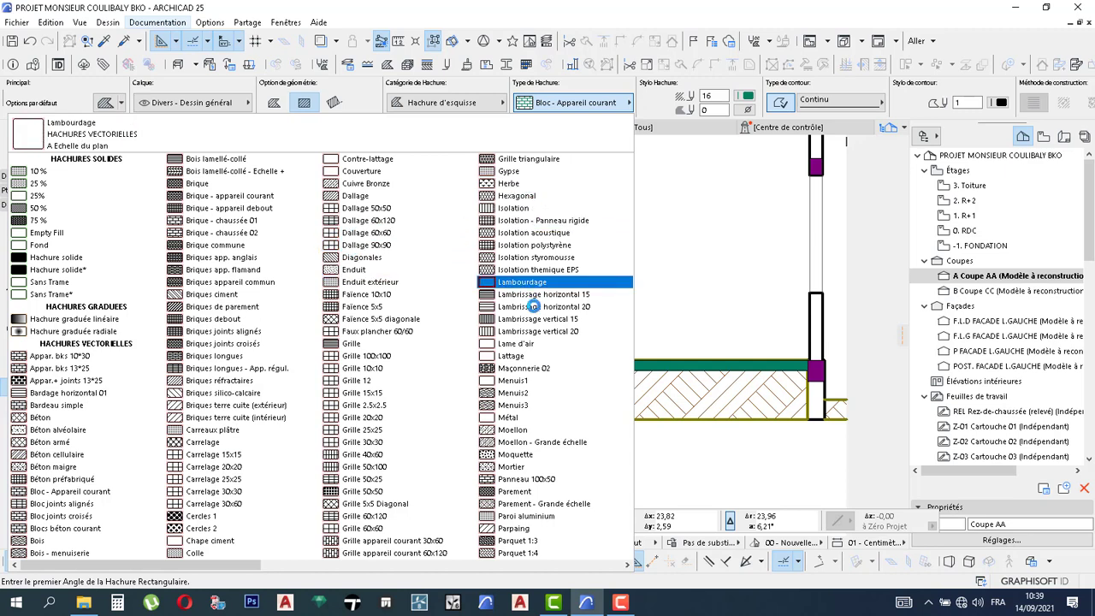
click(524, 467)
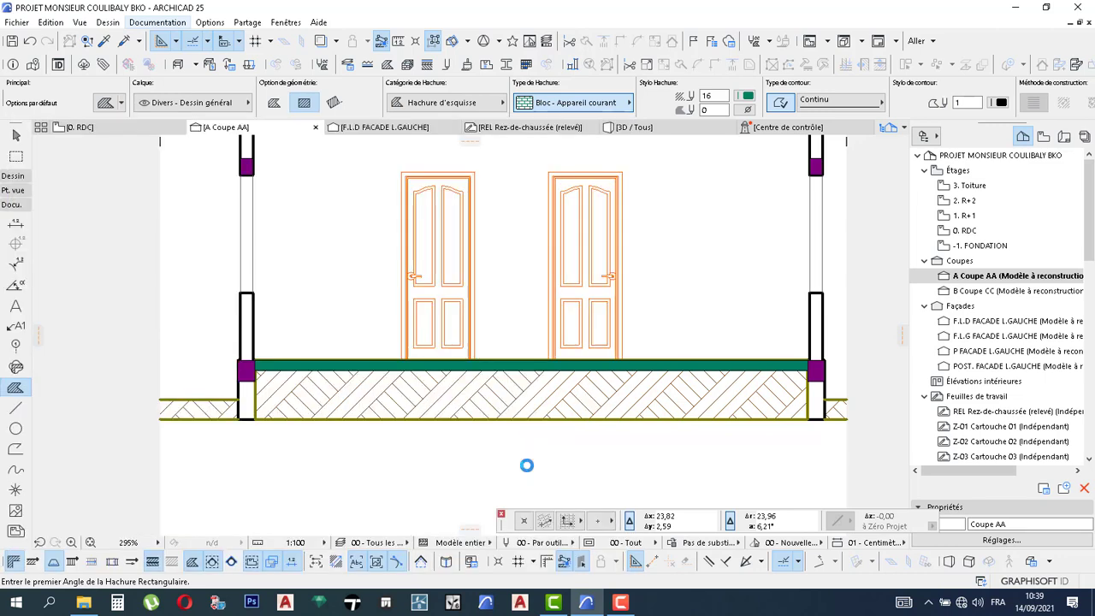
click(254, 370)
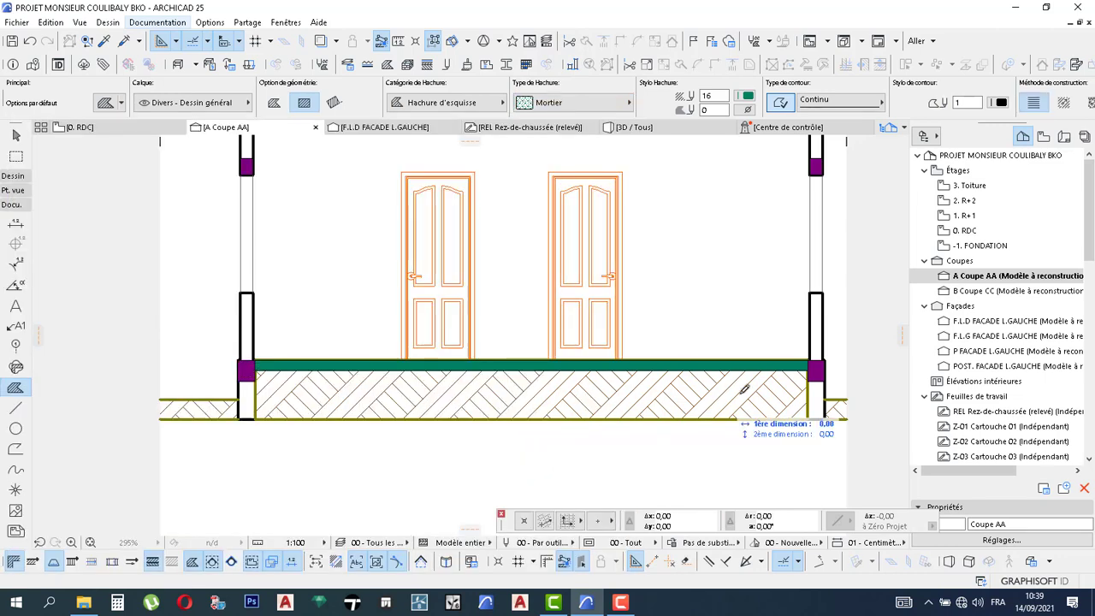
click(809, 400)
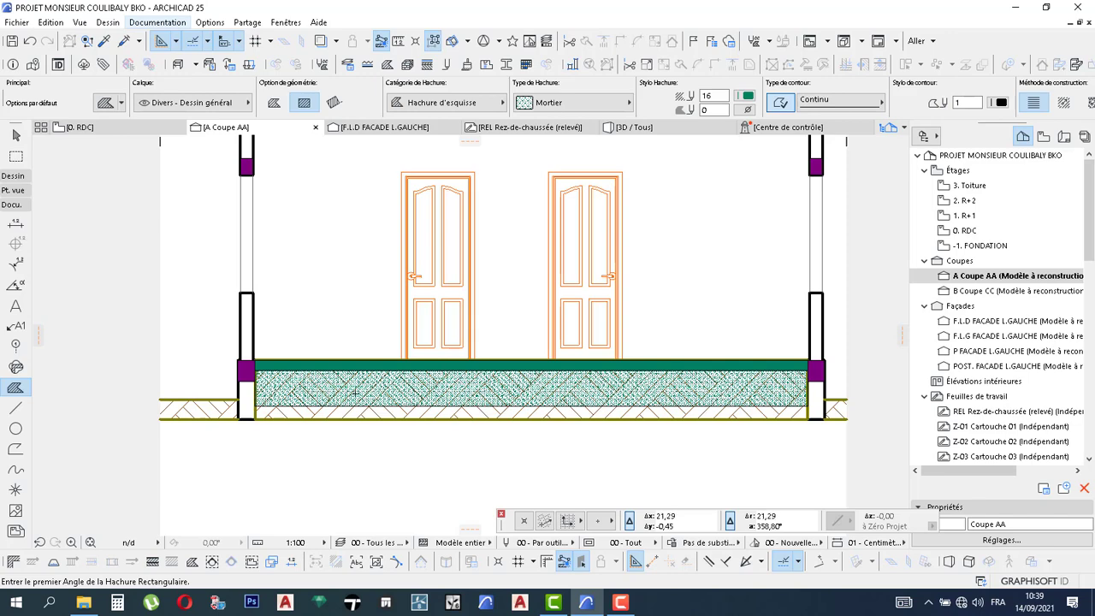
- Select the Mortier fill under the floor strip, change its fill pen to grey pen 61, and deselect it
scroll(363, 390, up, 2)
key(Escape)
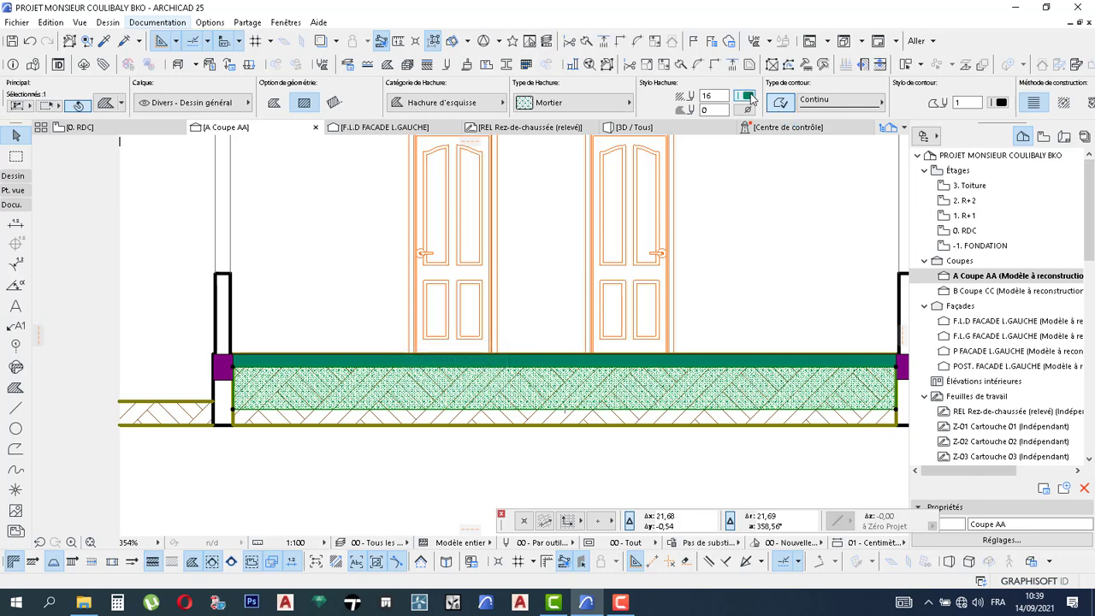
click(747, 97)
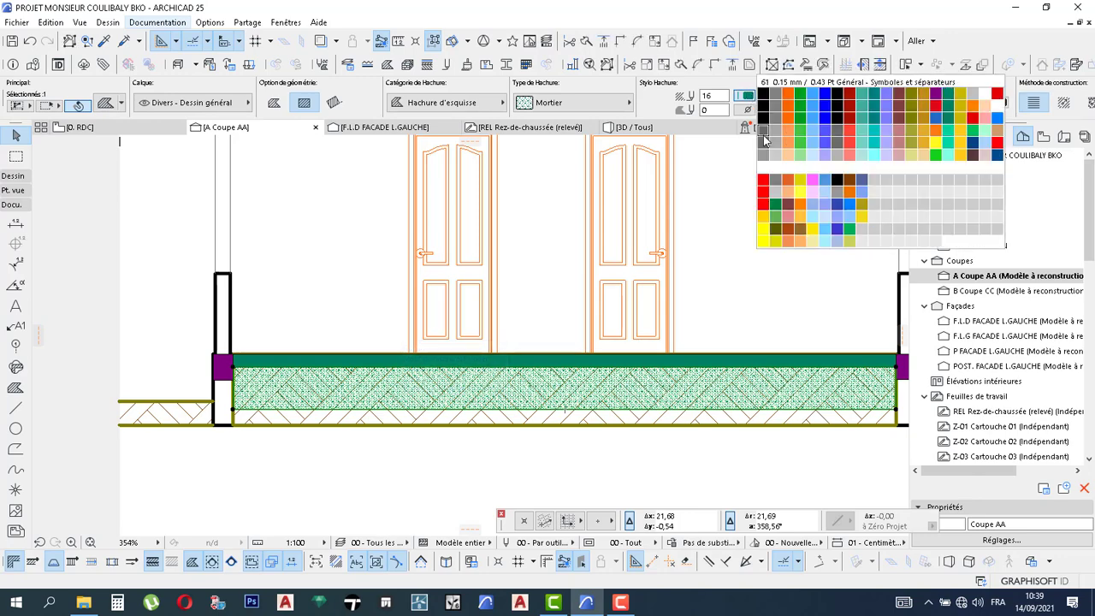
click(763, 135)
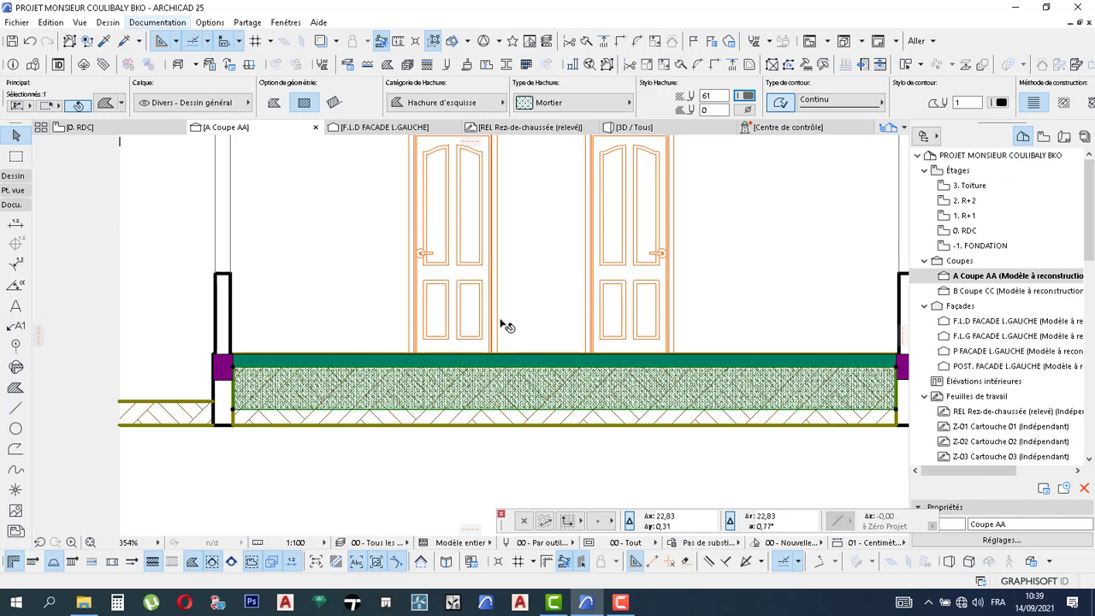
click(508, 277)
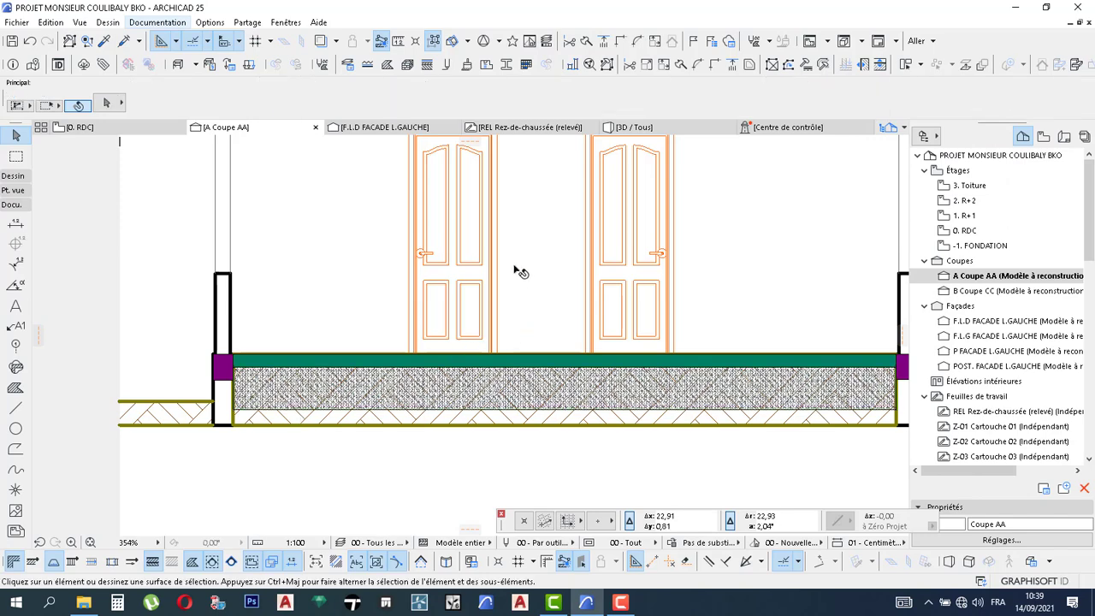
- Set the fill type to Hachure solide and draw a green rectangular fill about 6.61 by 0.10 m over the upper half of the ceiling slab
scroll(516, 292, down, 2)
middle_drag(517, 362, 518, 444)
scroll(518, 444, down, 1)
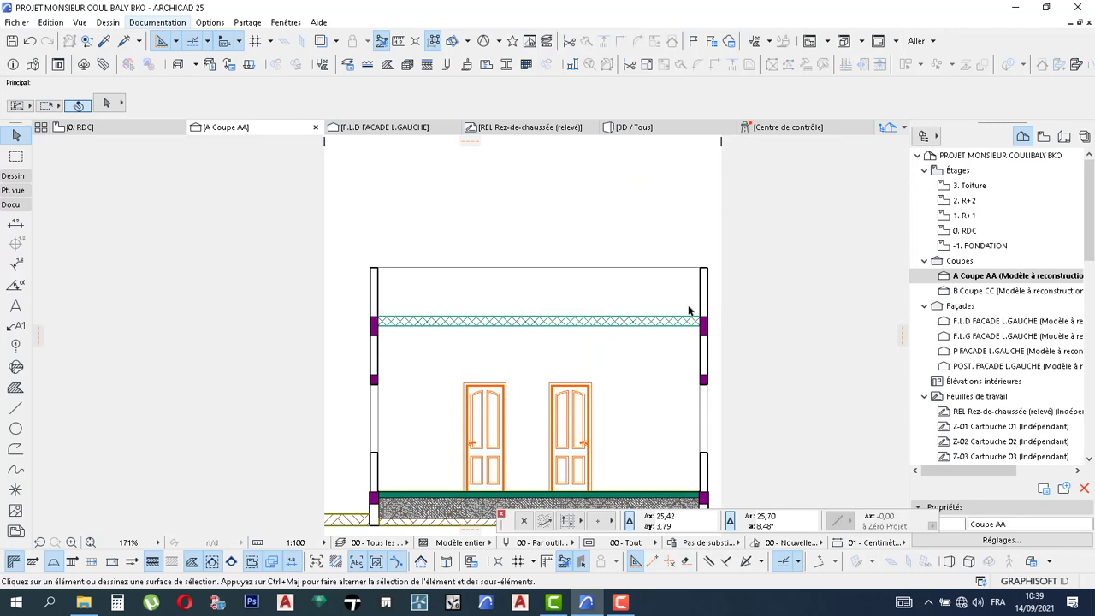
scroll(637, 311, up, 3)
middle_drag(572, 329, 647, 325)
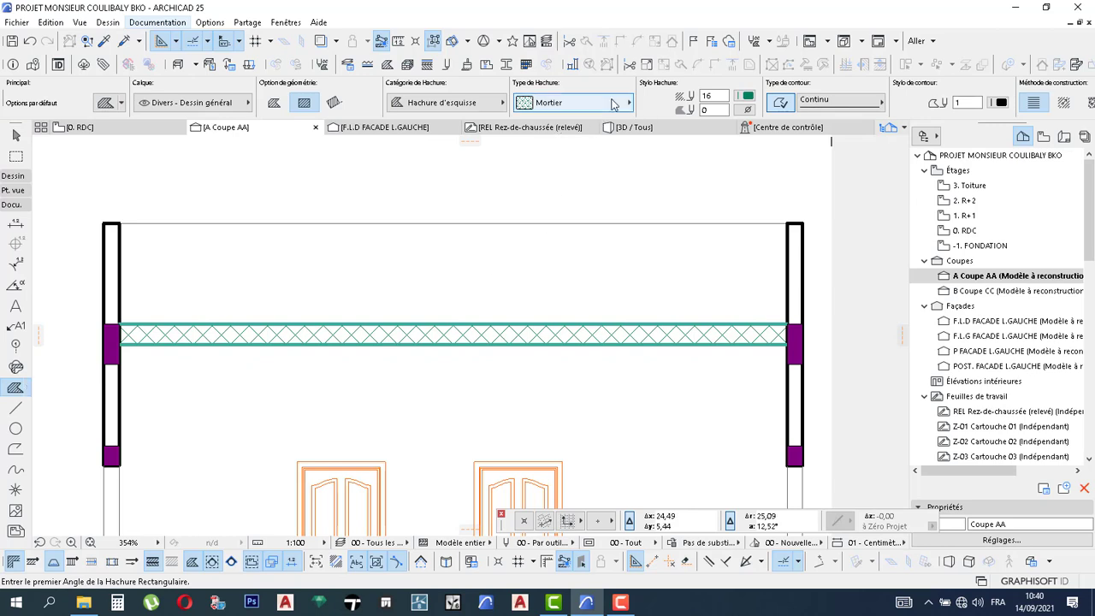
click(612, 103)
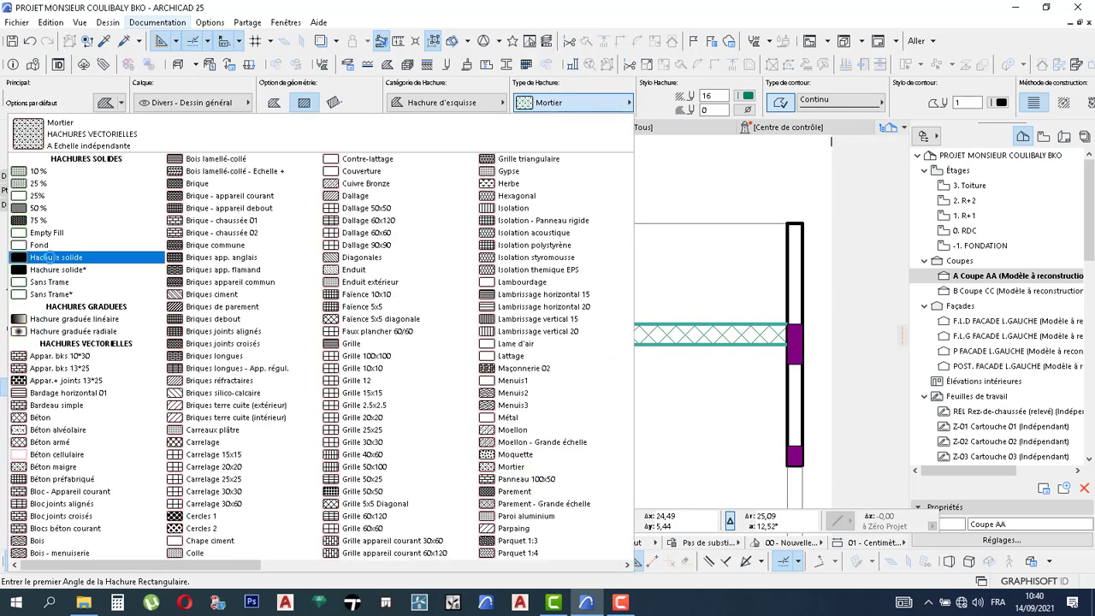
click(647, 94)
click(585, 105)
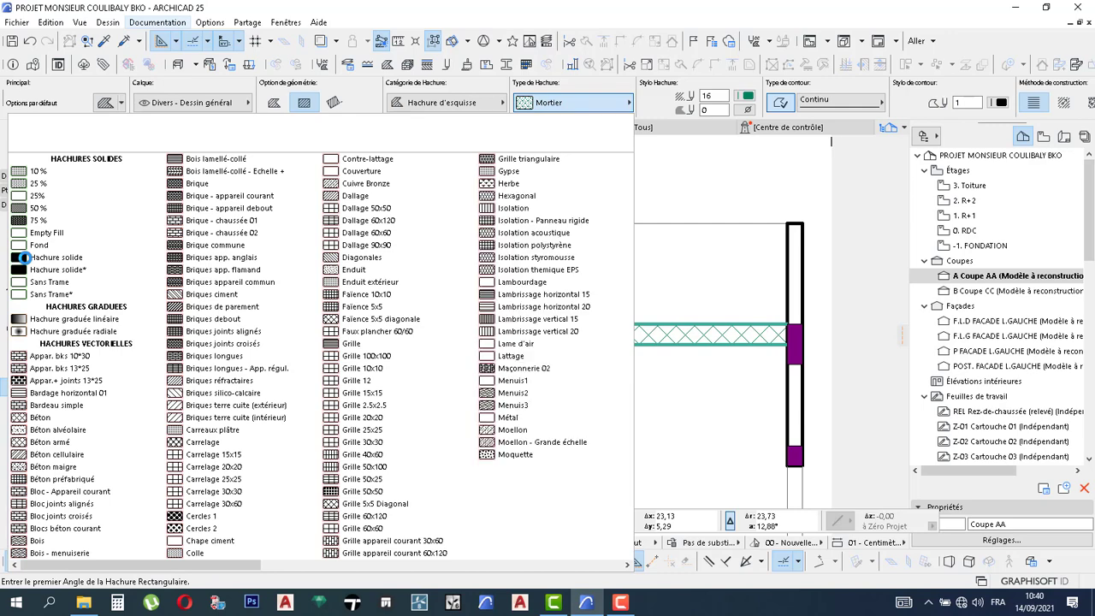
click(24, 258)
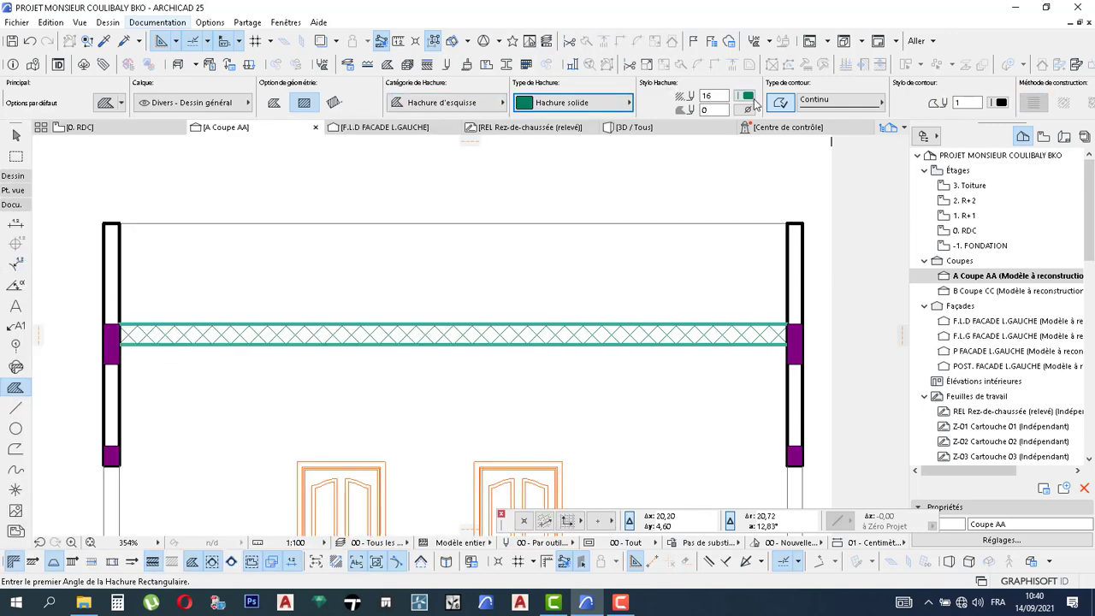
click(121, 322)
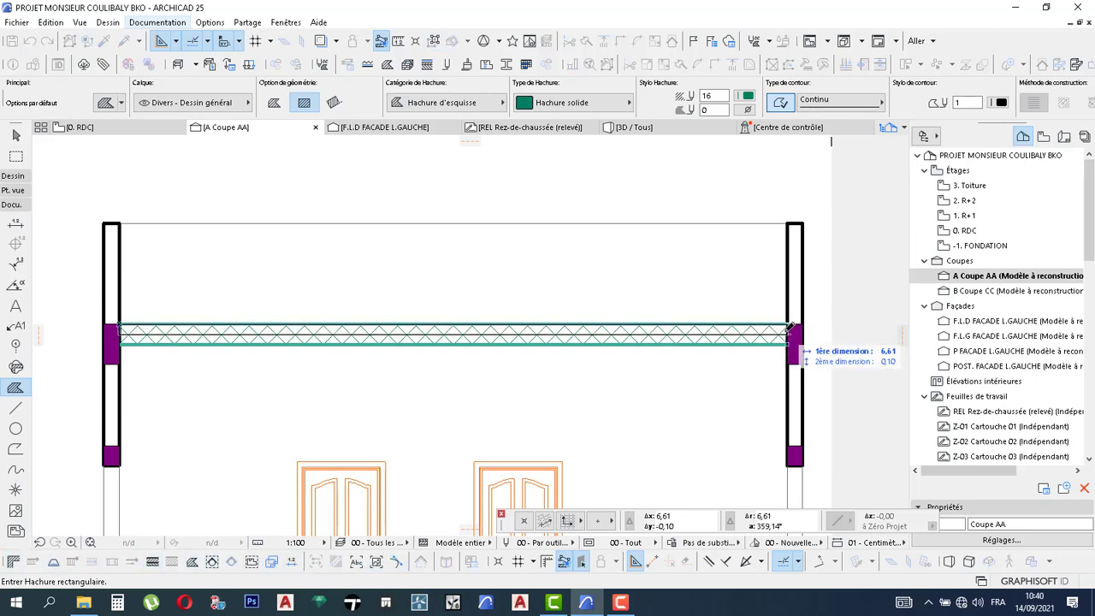
click(788, 332)
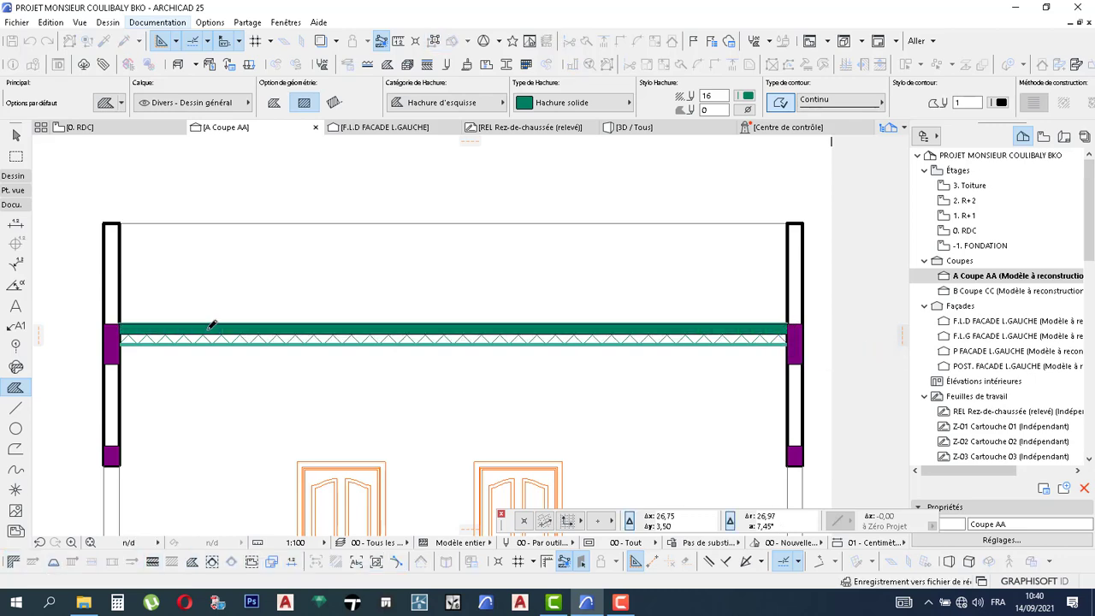
key(Escape)
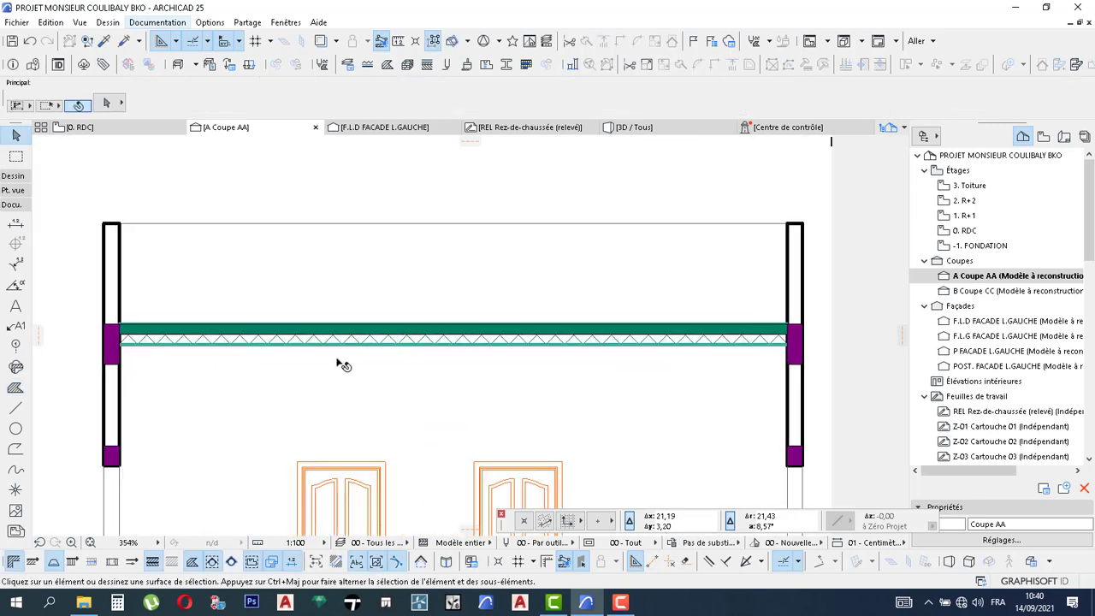
- Delete the green solid fill from the upper half of the ceiling slab
scroll(343, 366, up, 2)
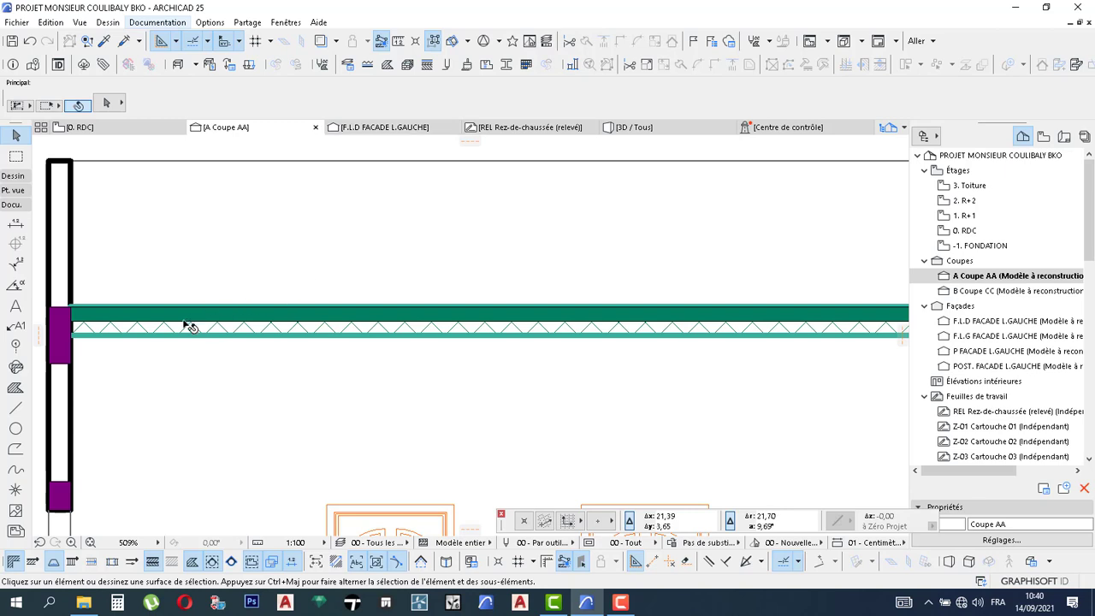
click(141, 322)
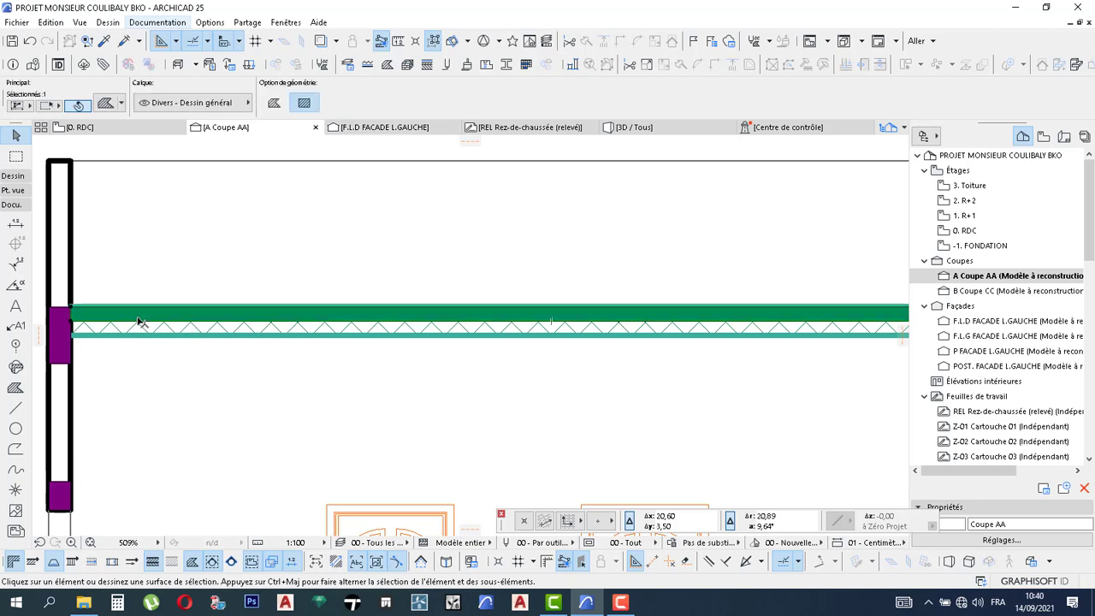
key(Delete)
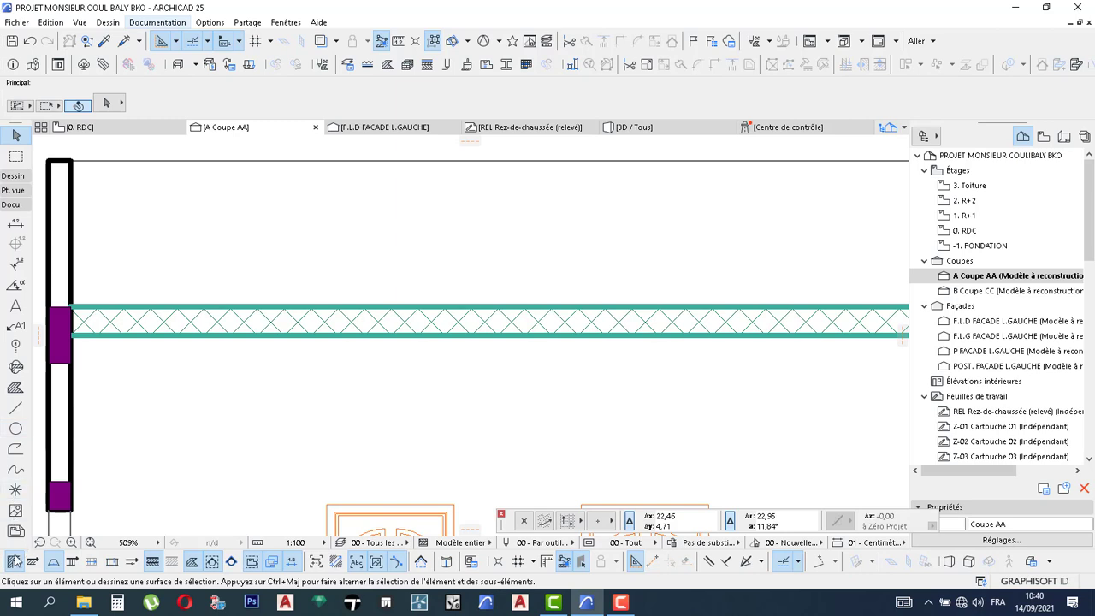
- Set the fill type for new fills to CORPS CREUX HOURDI 02
click(15, 387)
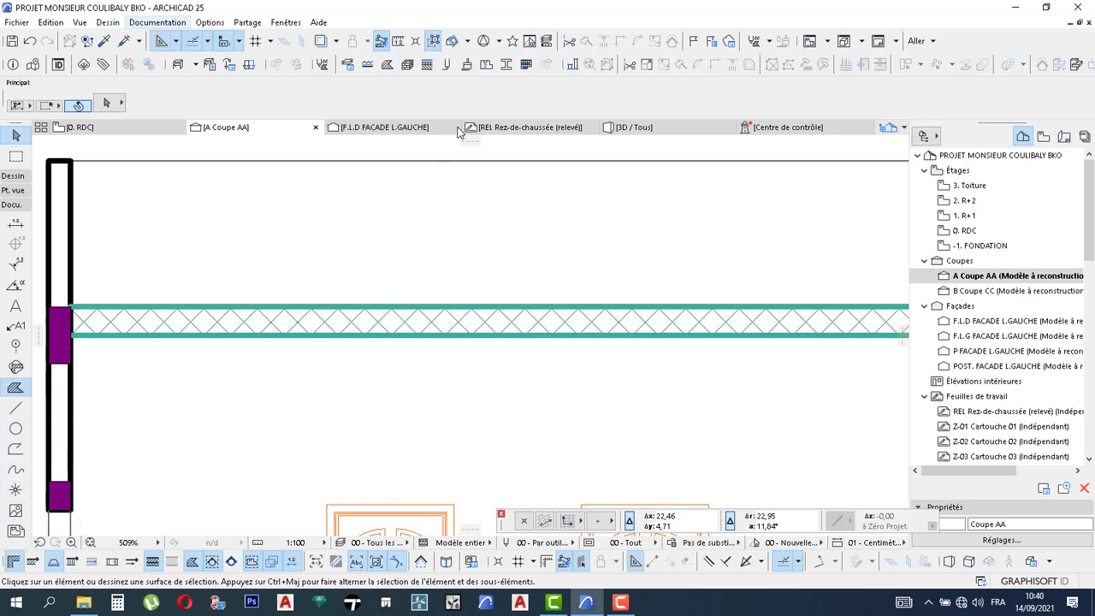
click(545, 102)
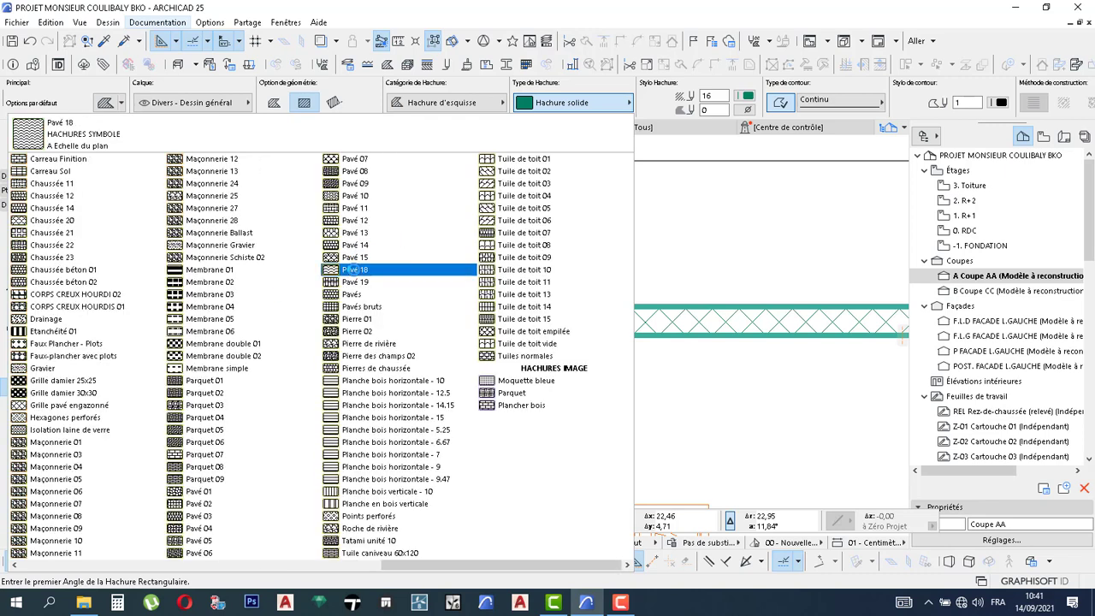
click(67, 293)
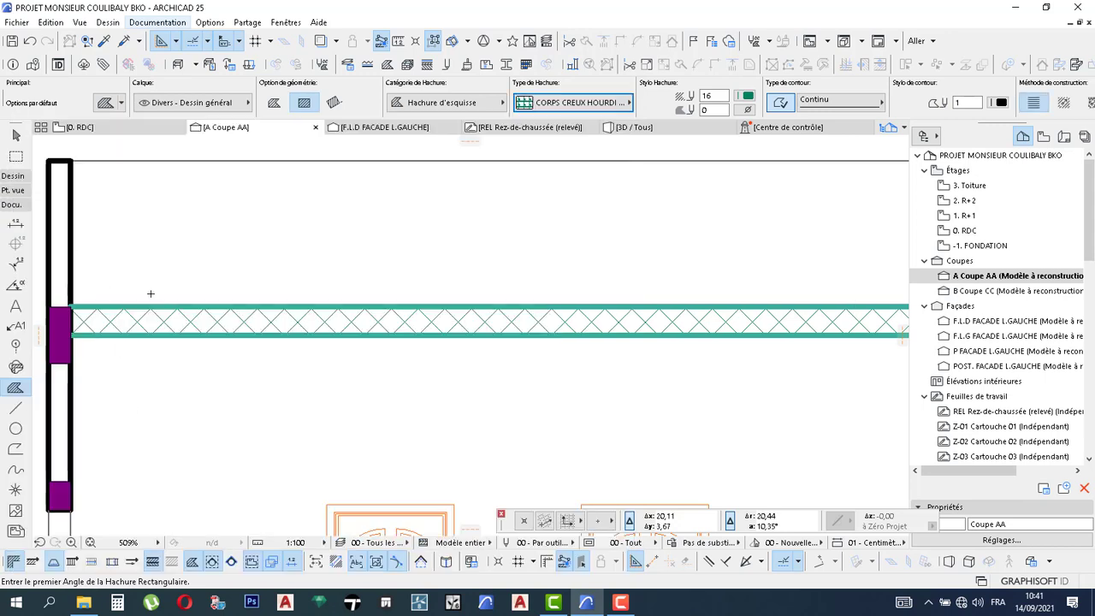
- Try a hollow-block rectangular fill about 6.61 by 0.30 m across the ceiling slab, and undo it
click(72, 306)
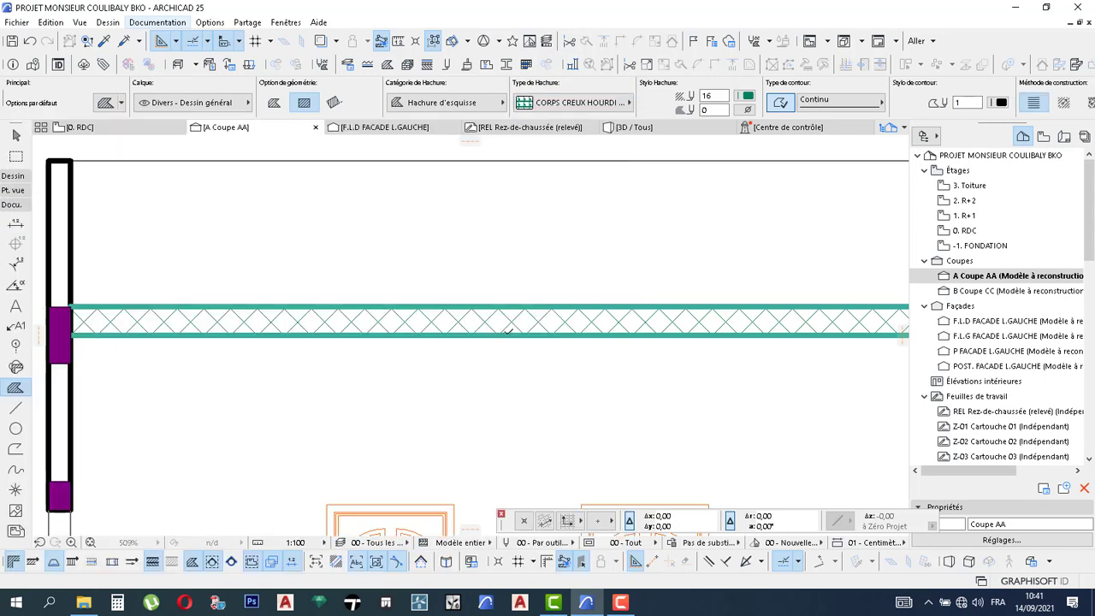
scroll(508, 317, down, 3)
scroll(558, 328, down, 2)
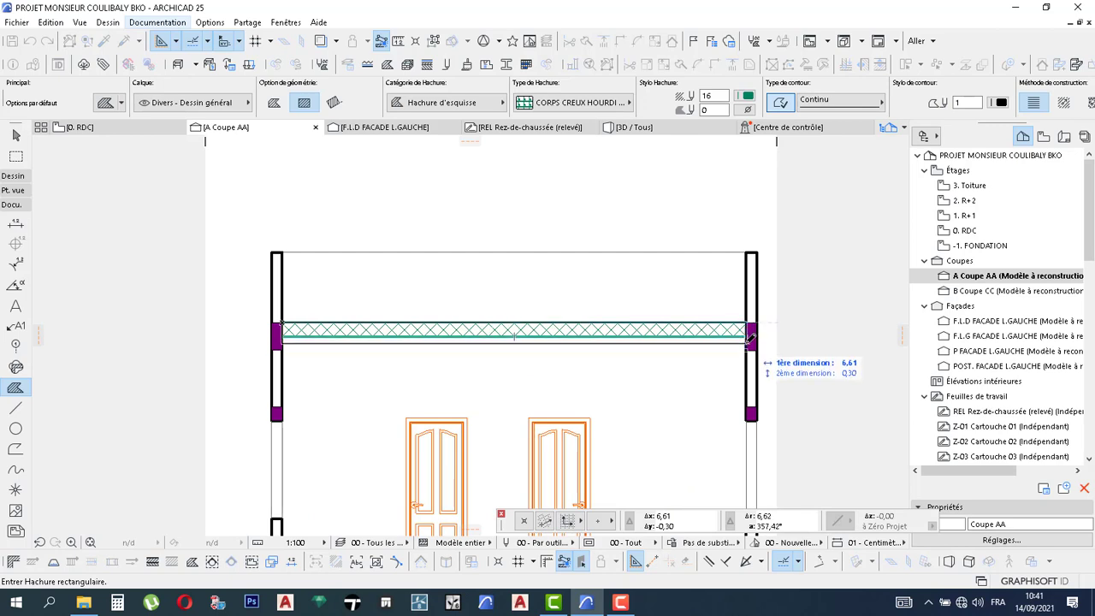
click(751, 337)
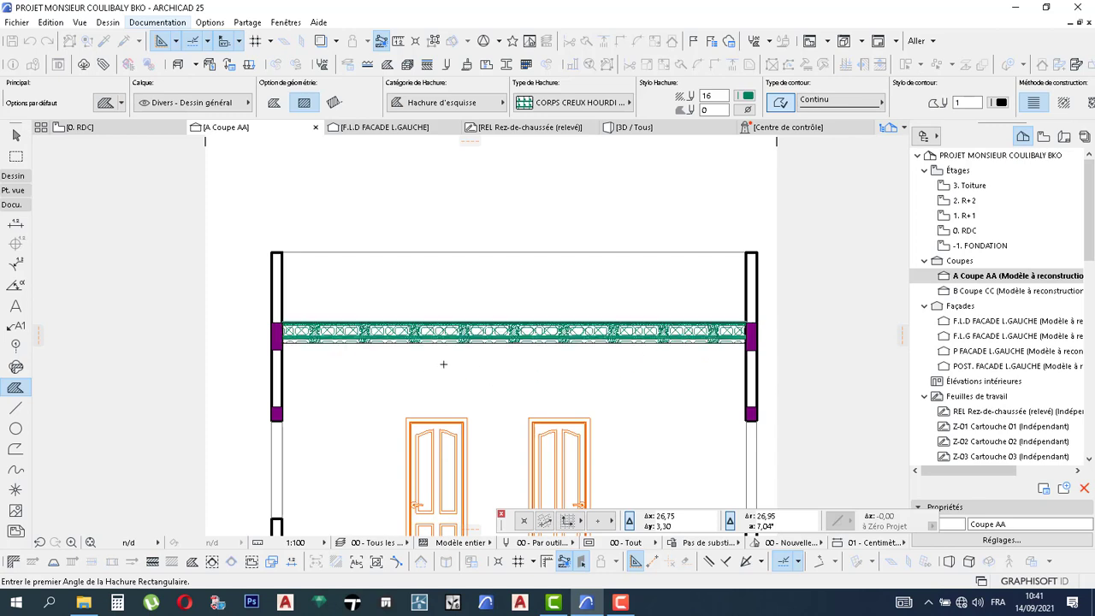
scroll(379, 345, up, 4)
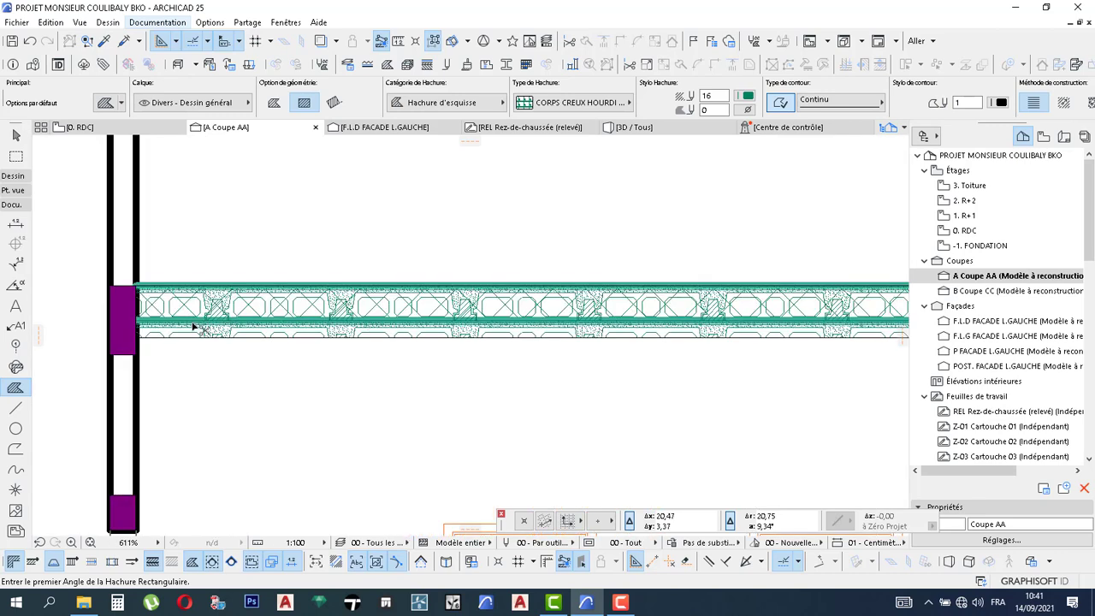
key(ctrl+z)
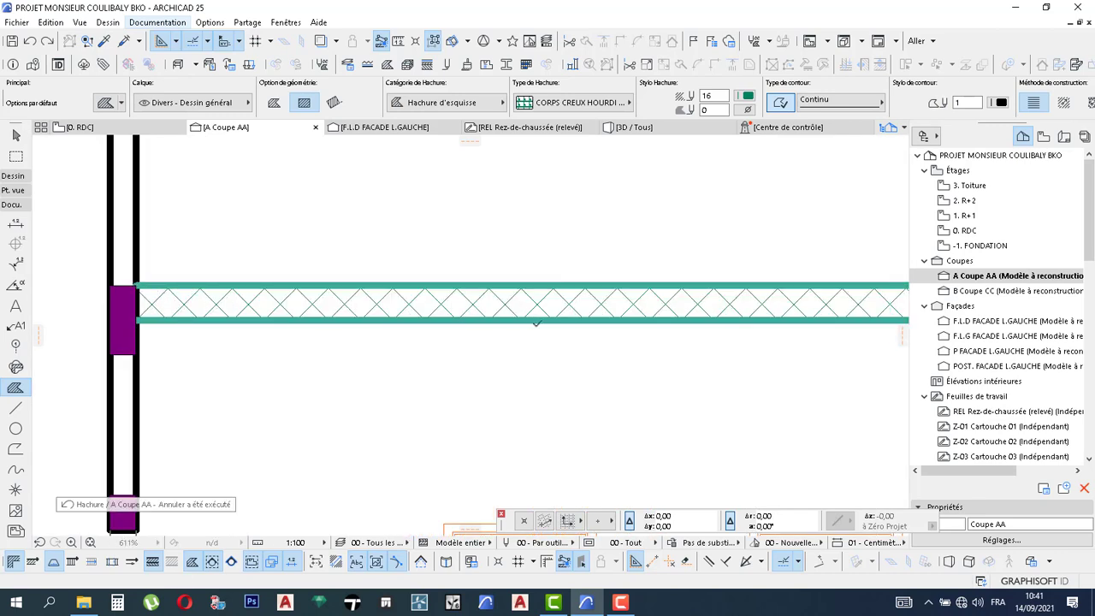
- Draw the CORPS CREUX HOURDI 02 rectangular fill across the ceiling slab between both beams, about 0.20 m high to match the slab thickness
scroll(450, 325, down, 1)
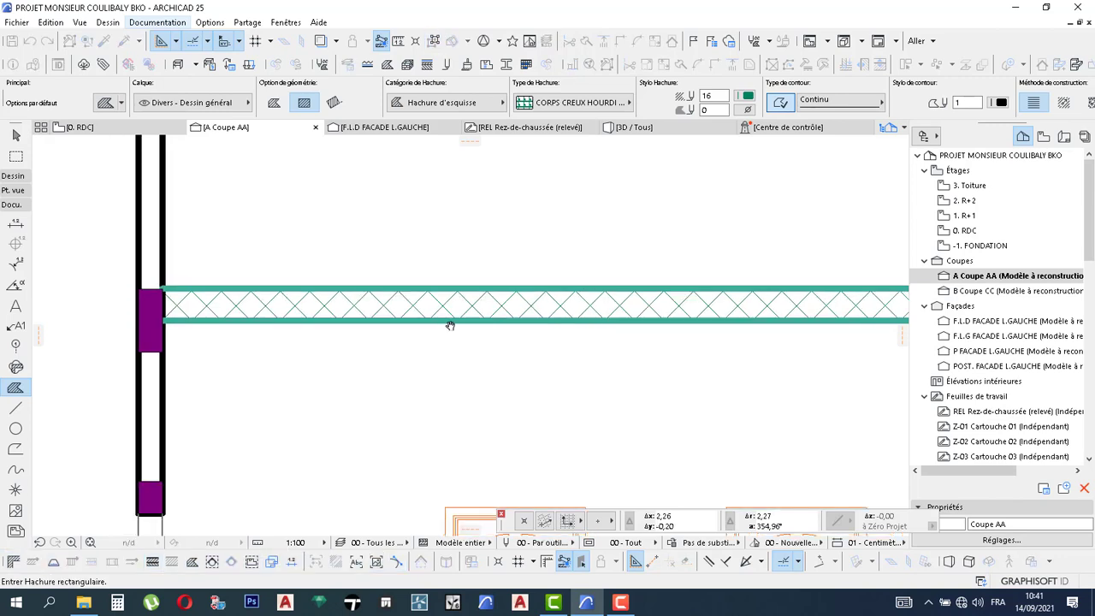
scroll(451, 325, down, 2)
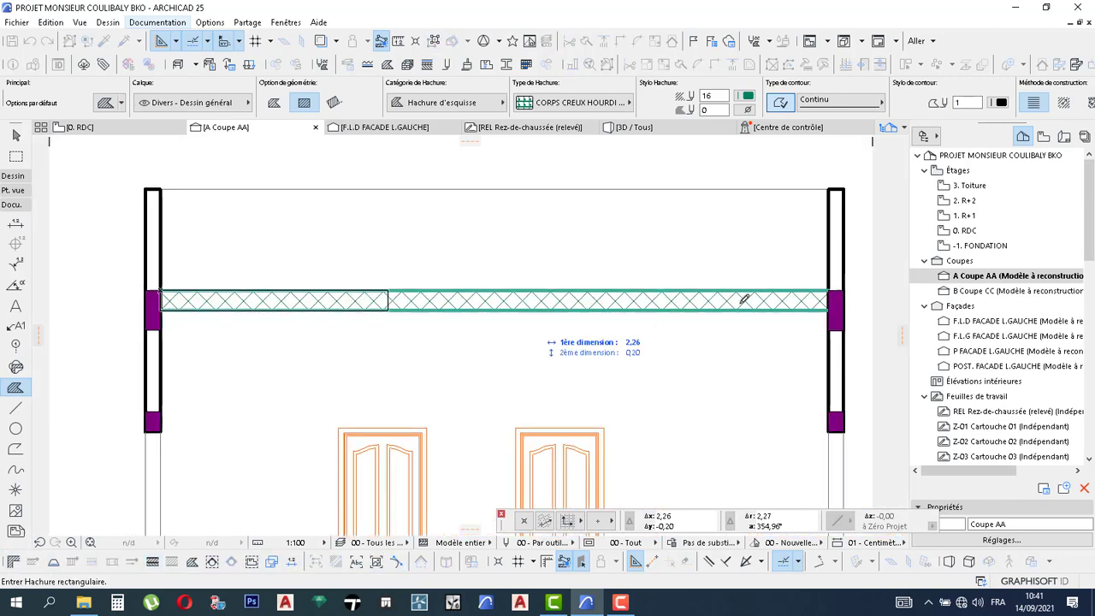
click(835, 306)
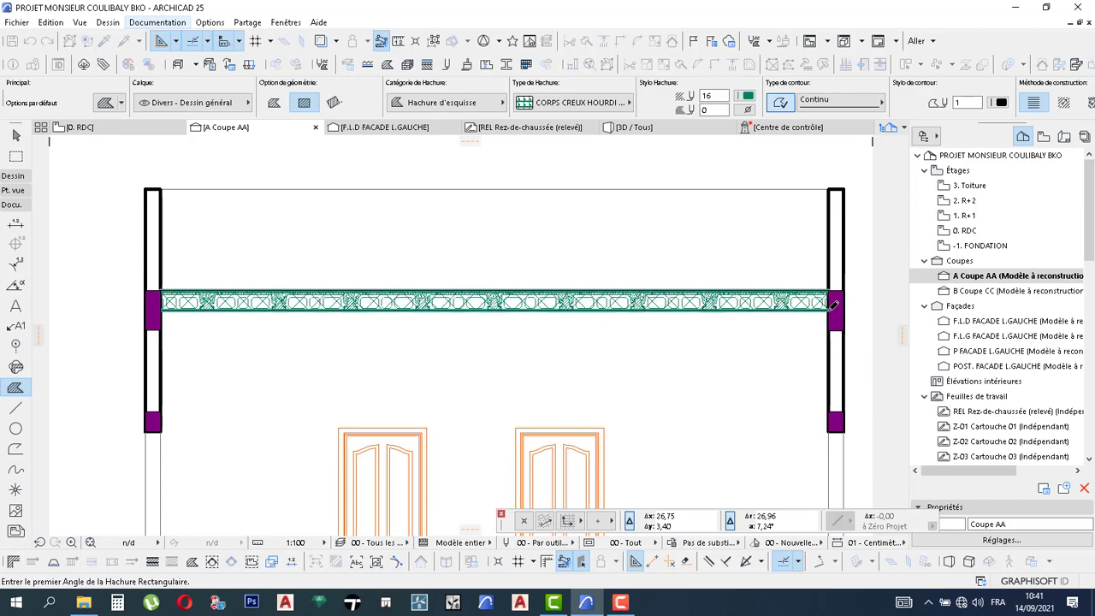
scroll(180, 301, up, 3)
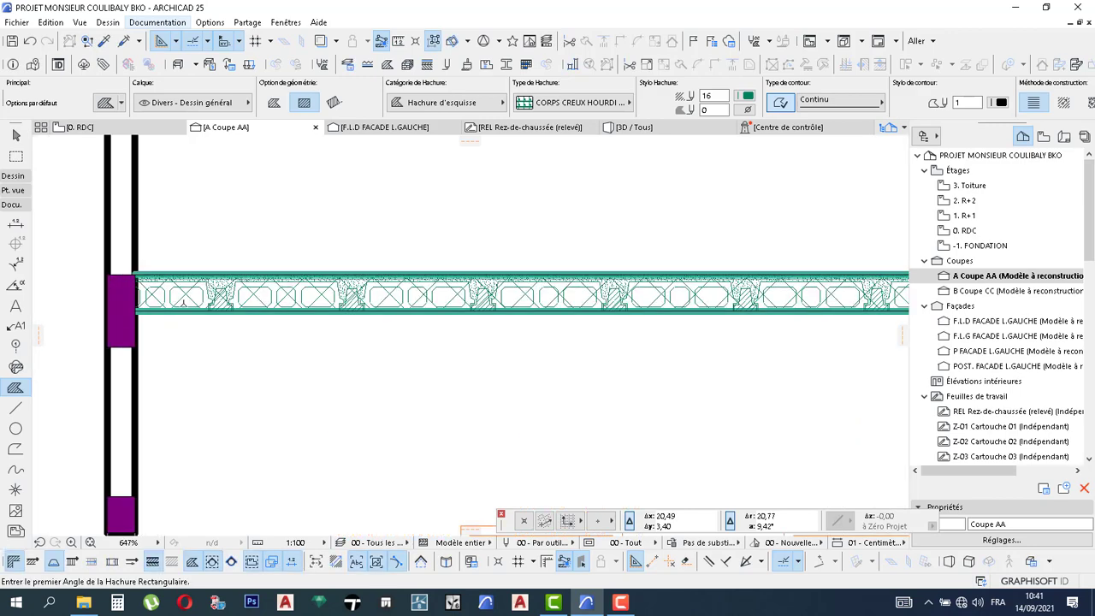
scroll(183, 301, up, 1)
scroll(499, 294, down, 5)
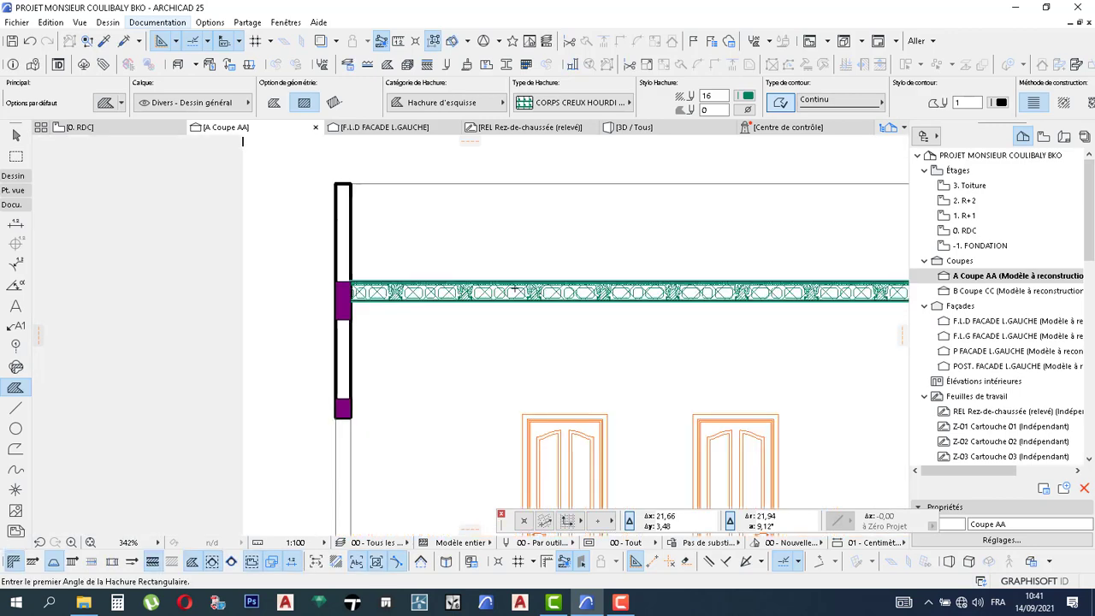
key(Escape)
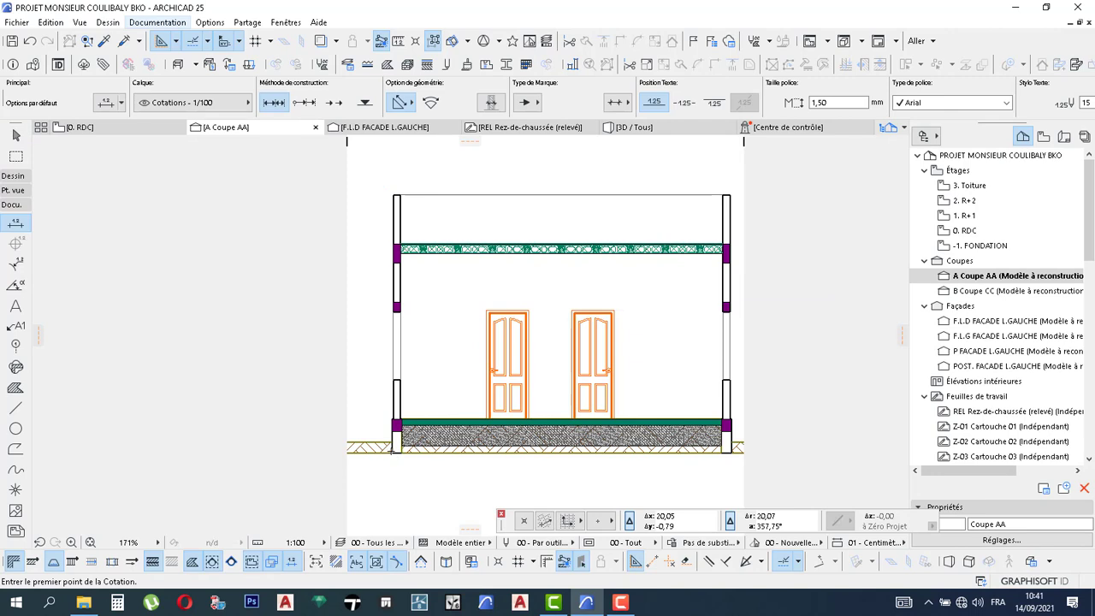
- Place a vertical dimension chain outside the left wall, from foundation base through floor, window sill, lintel underside, beam underside and beam top to the parapet top
scroll(391, 451, up, 3)
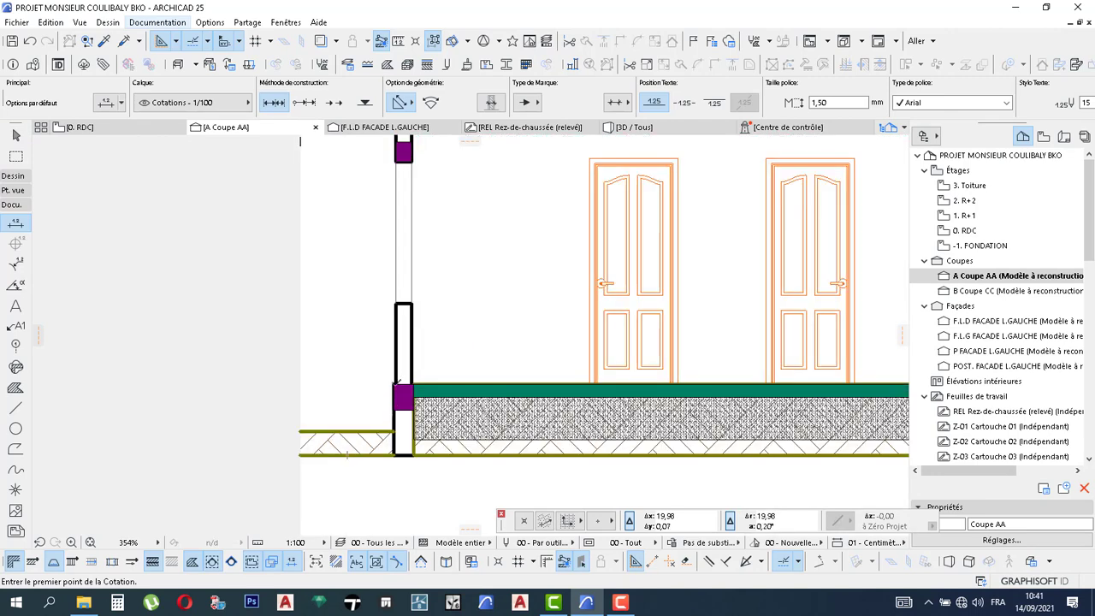
click(392, 453)
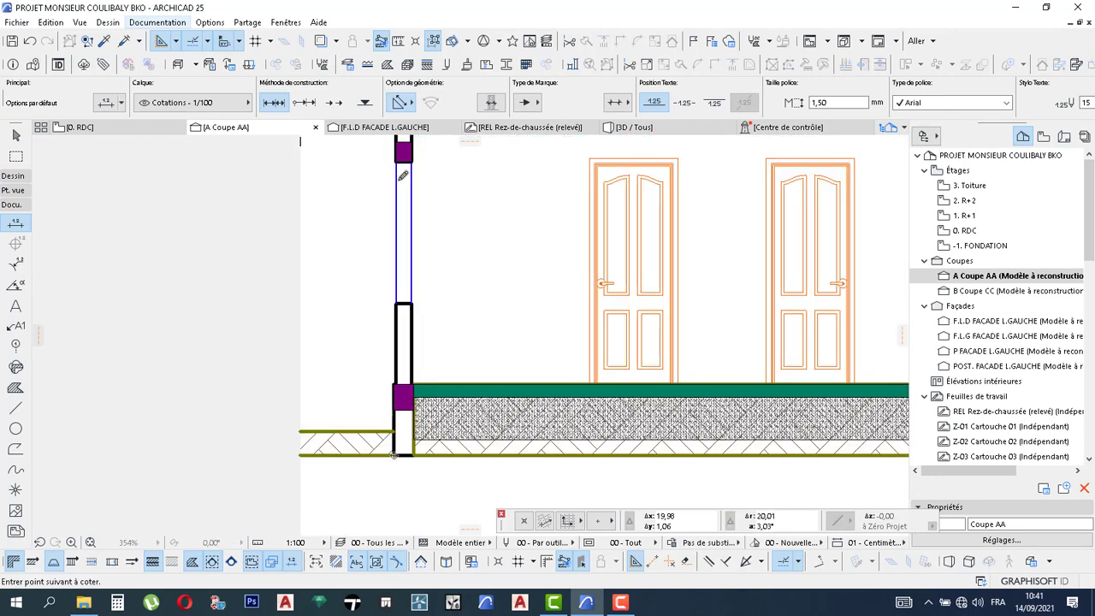
click(397, 385)
click(396, 303)
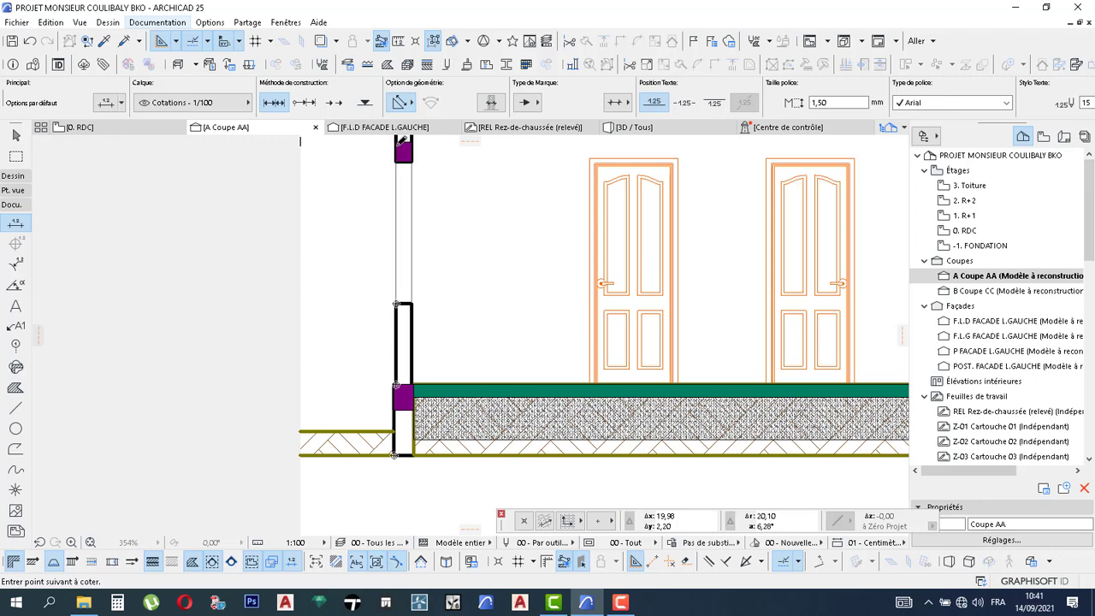
scroll(490, 380, up, 5)
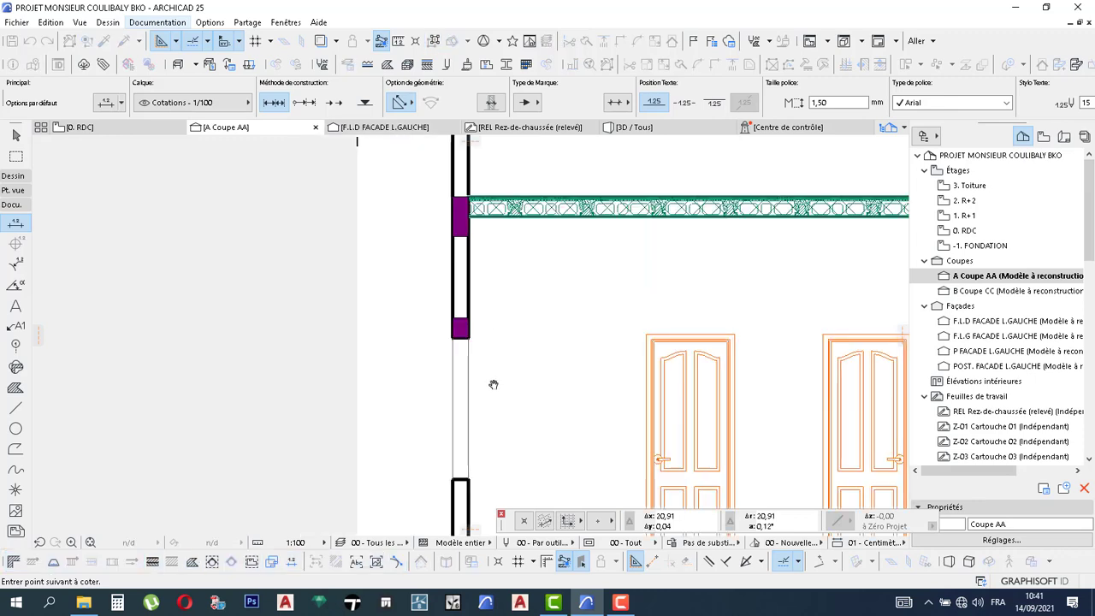
click(457, 243)
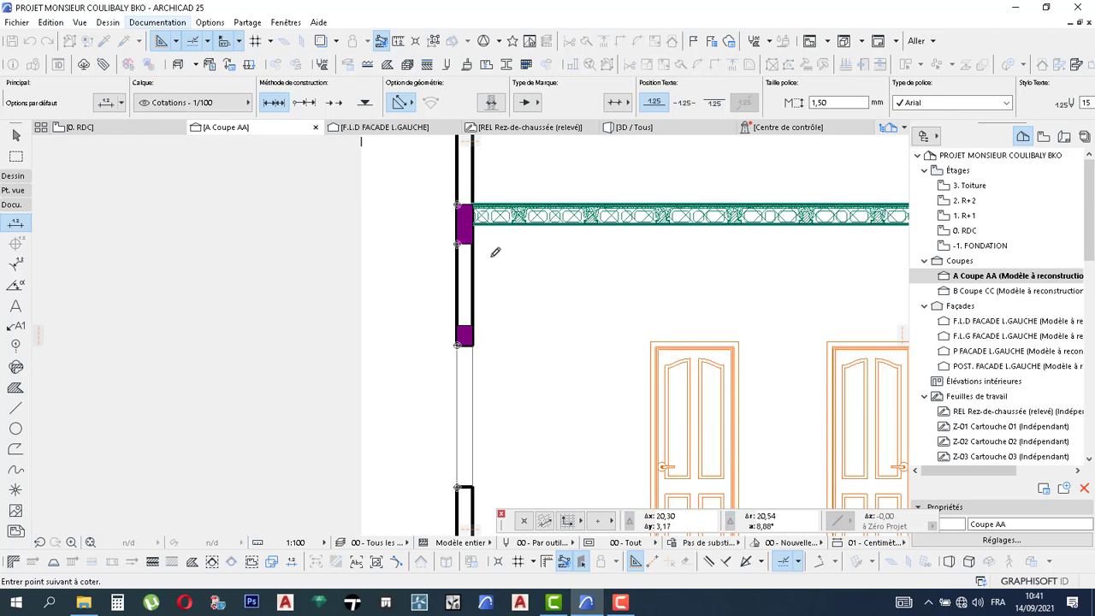
scroll(496, 256, up, 2)
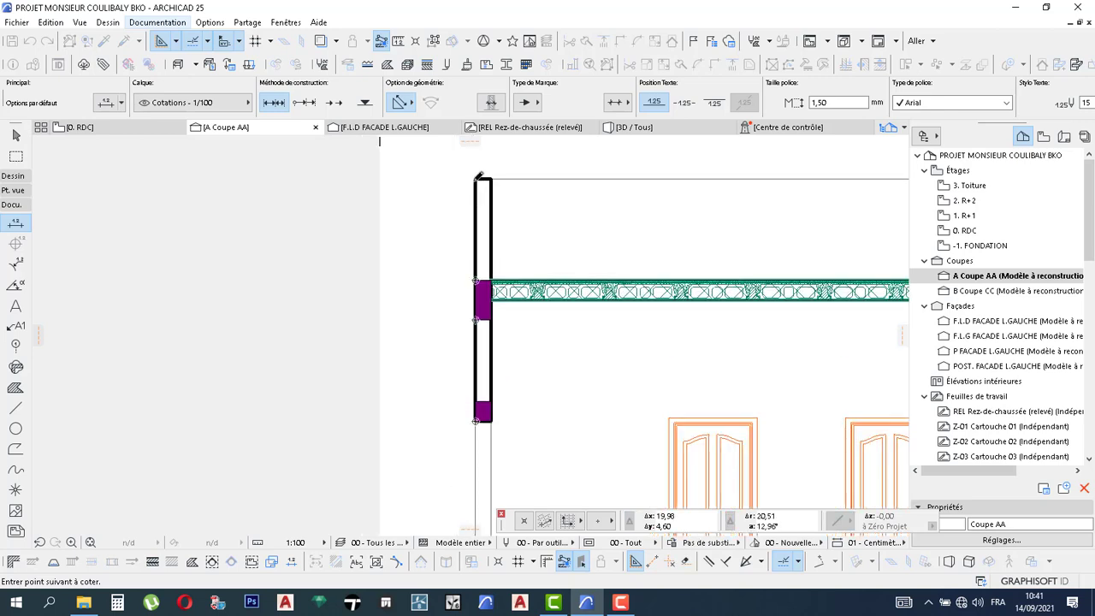
click(476, 179)
double_click(449, 219)
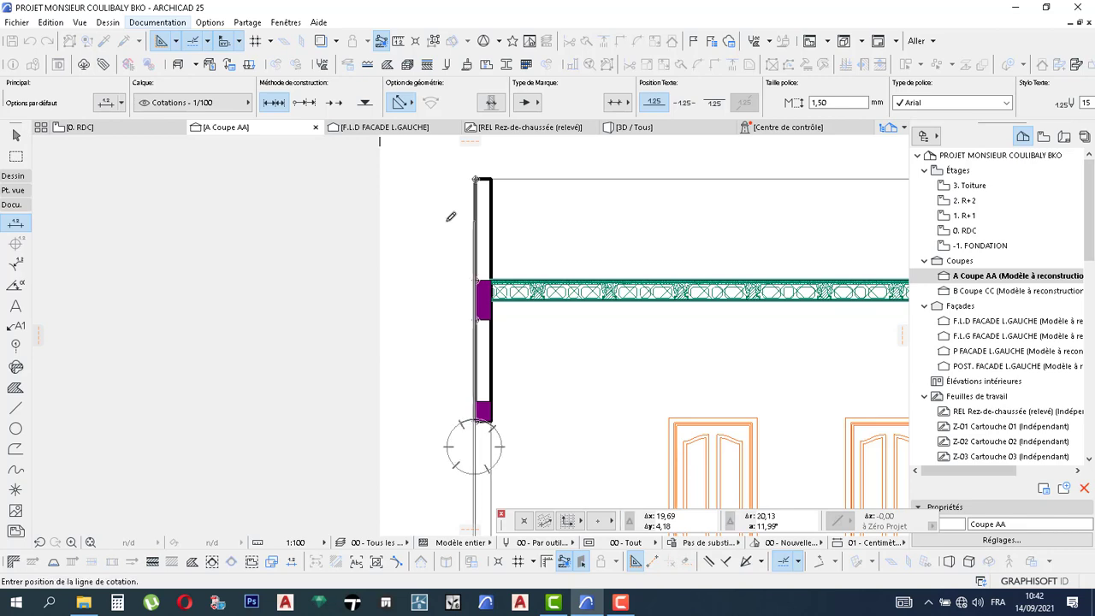
scroll(454, 275, down, 4)
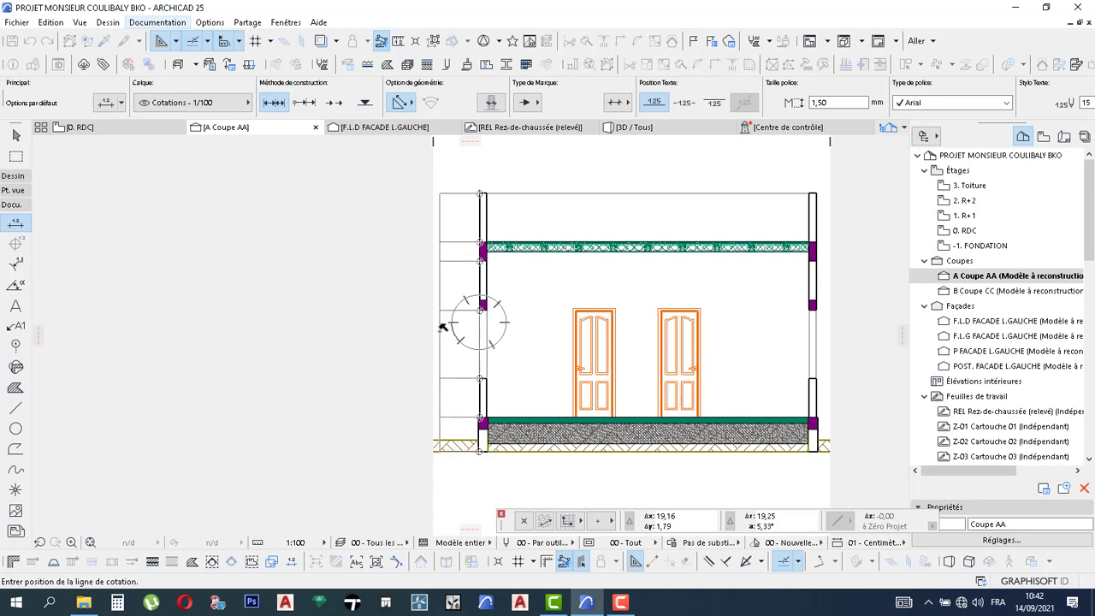
click(442, 332)
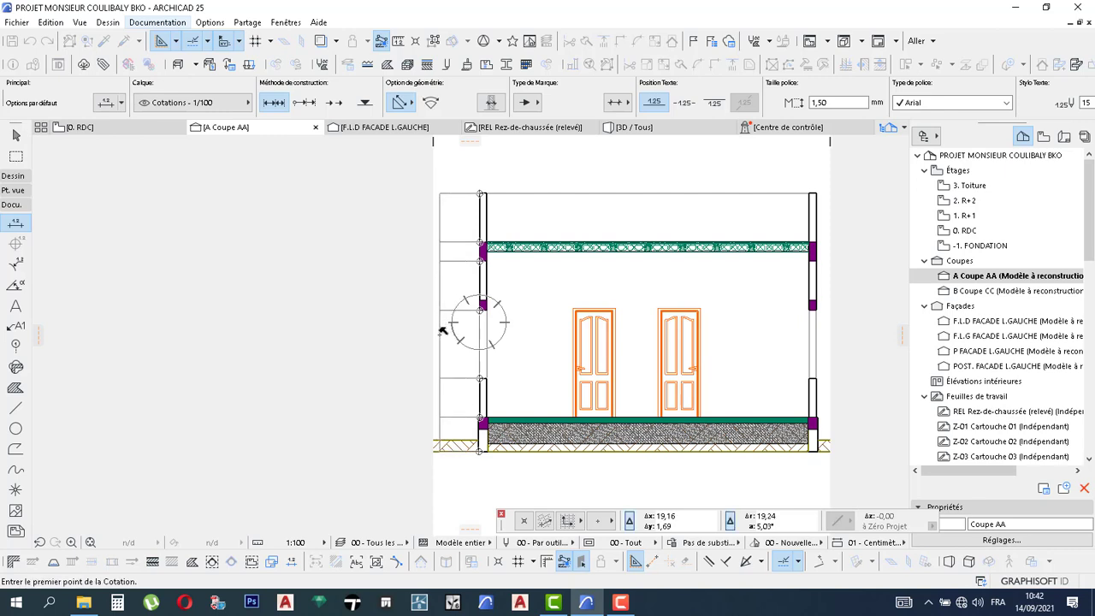
key(Escape)
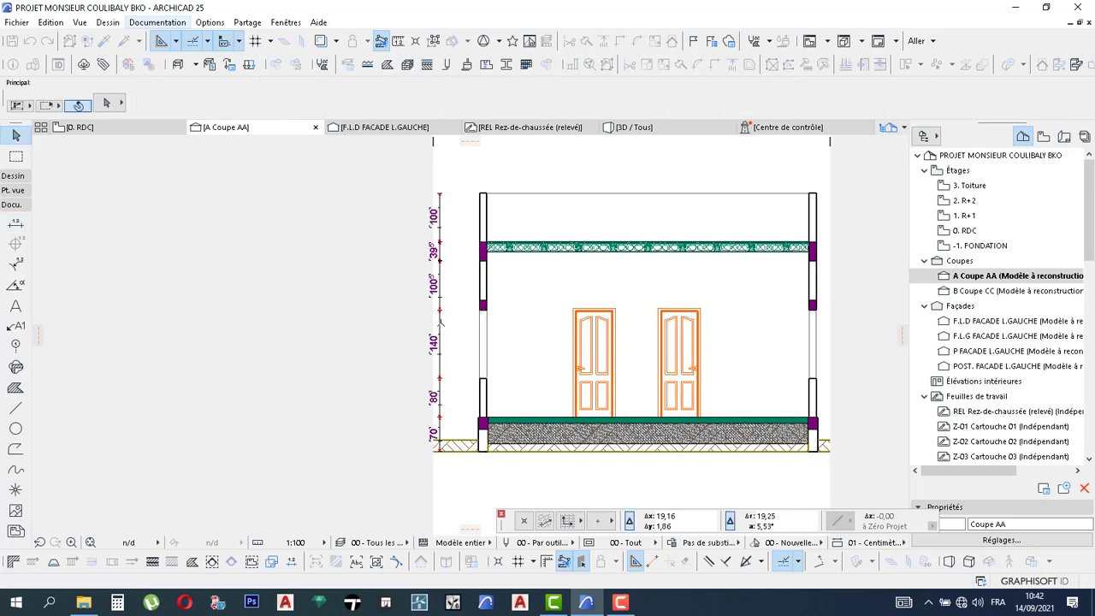
- Move the vertical dimension chain about 0.35 m horizontally toward the section's left wall
click(442, 326)
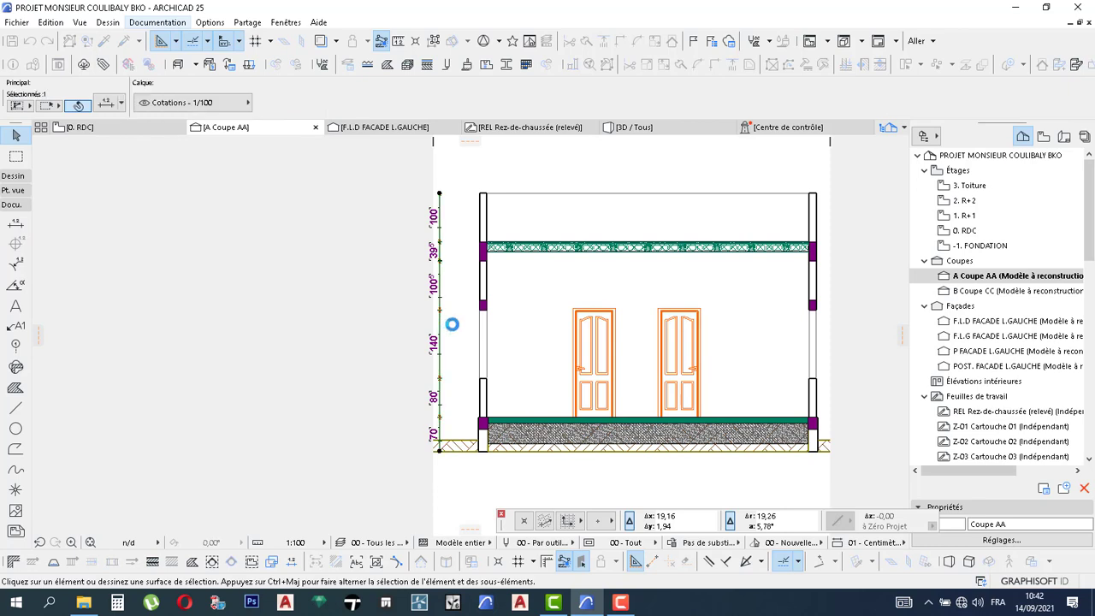
click(459, 327)
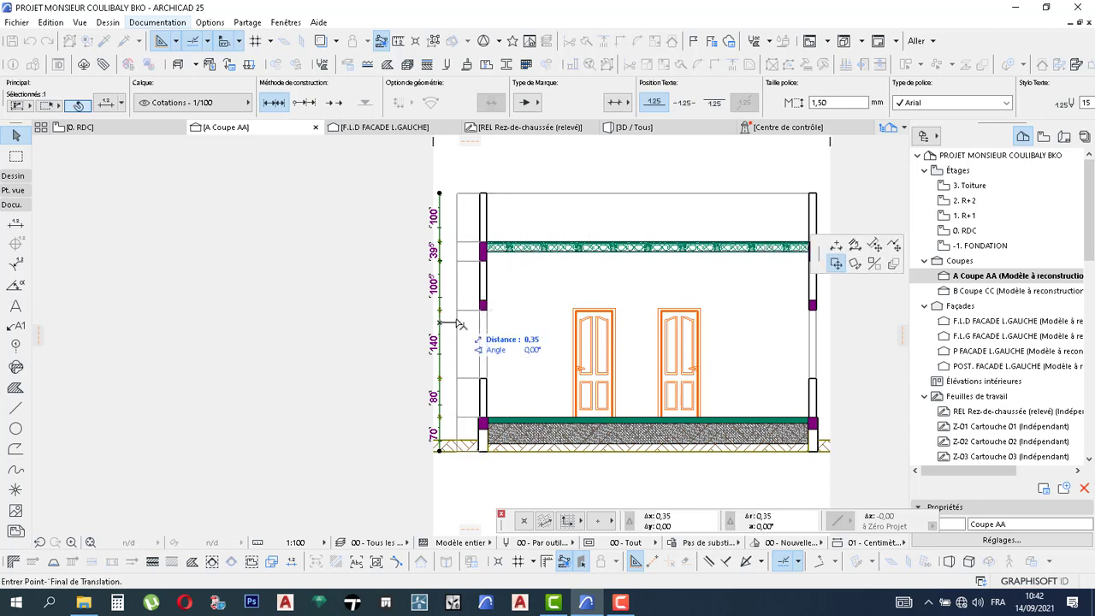
click(460, 327)
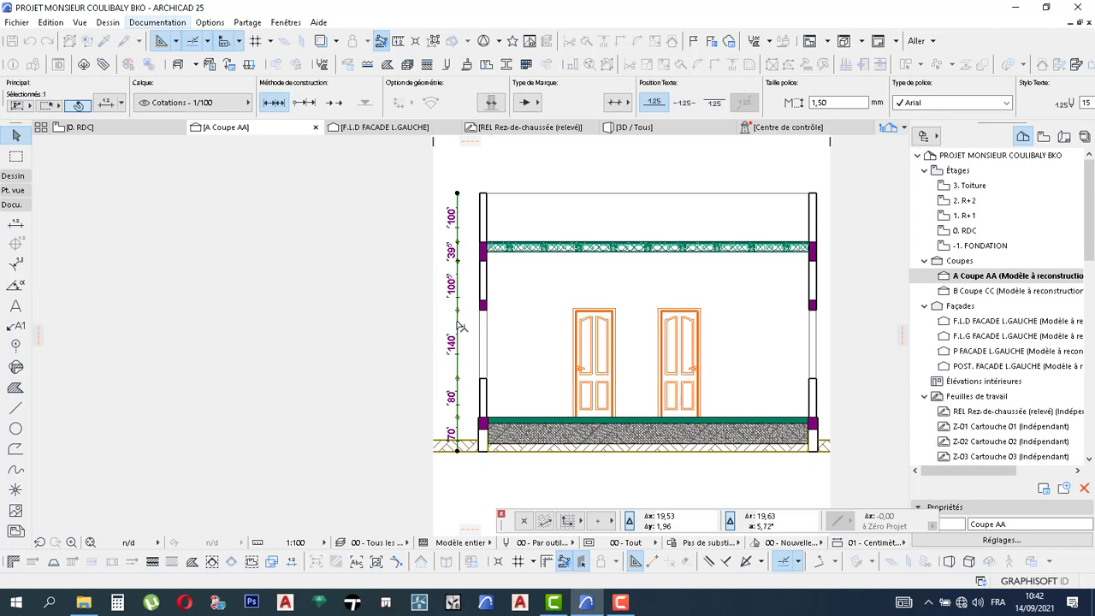
key(Escape)
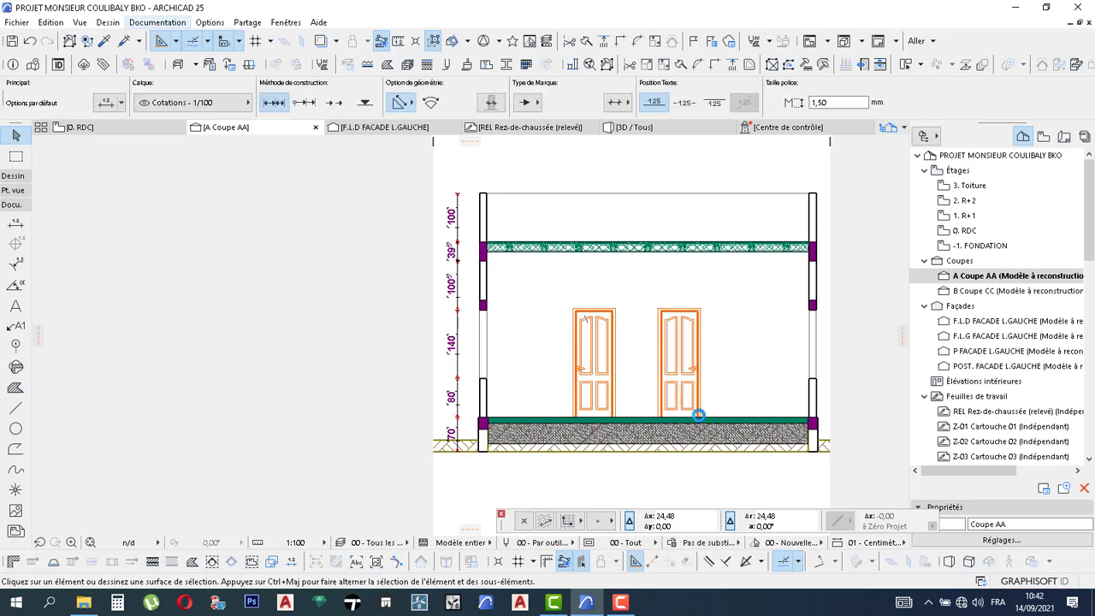
- Place an interior vertical dimension chain beside the right-hand door, from floor through door head and slab underside to slab top
click(699, 309)
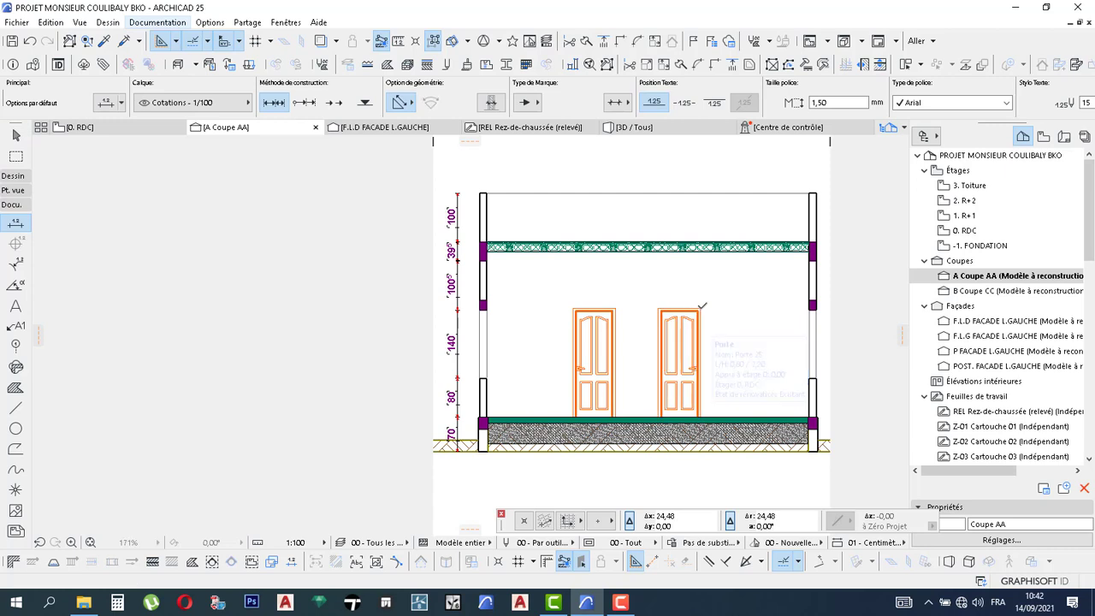
click(698, 247)
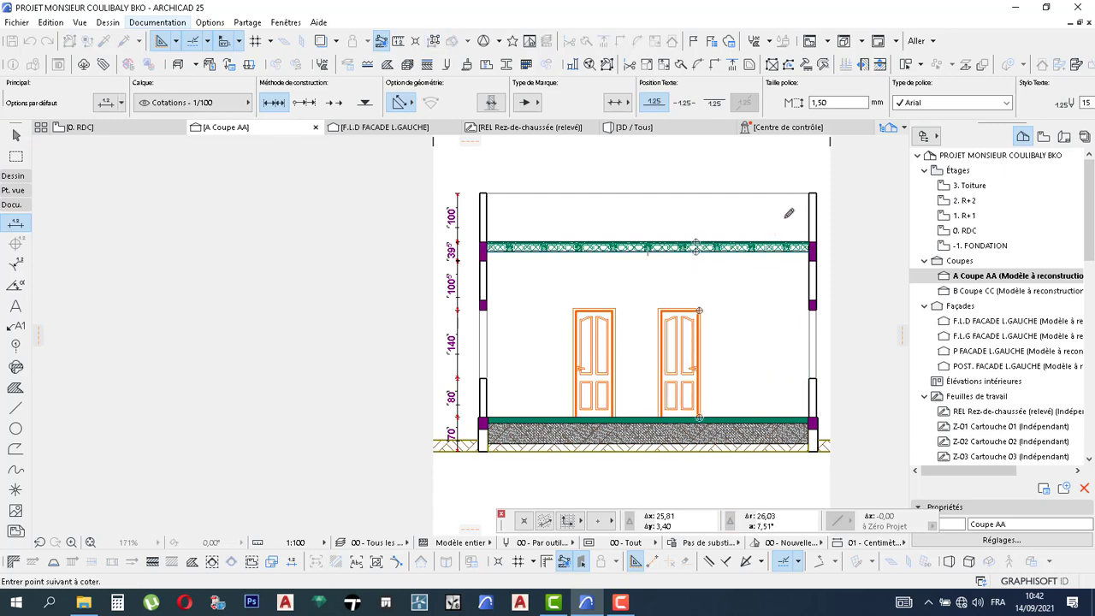
double_click(734, 333)
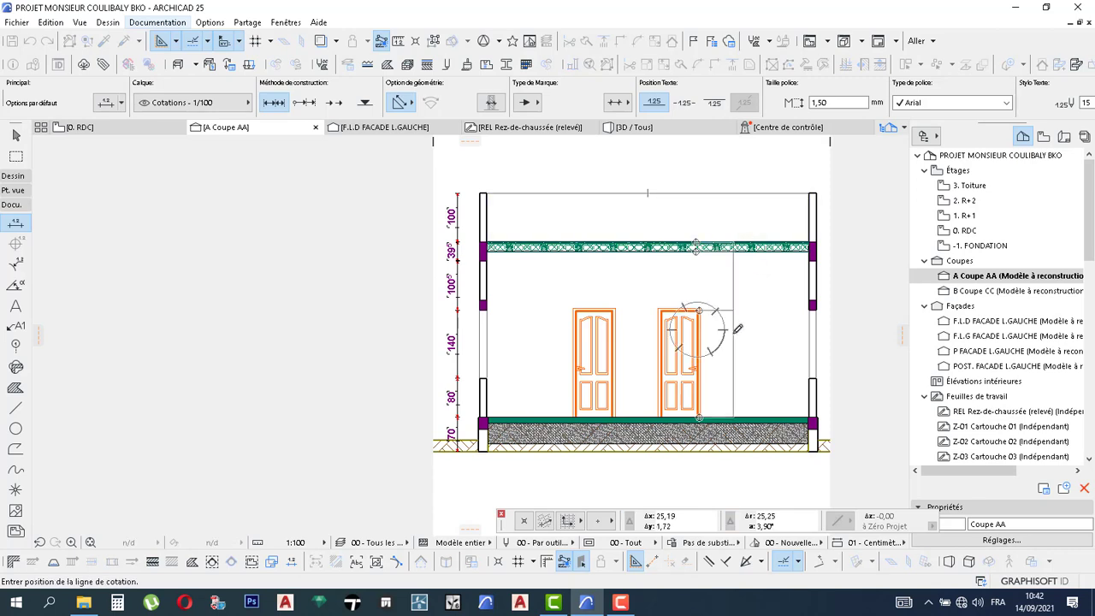
click(740, 332)
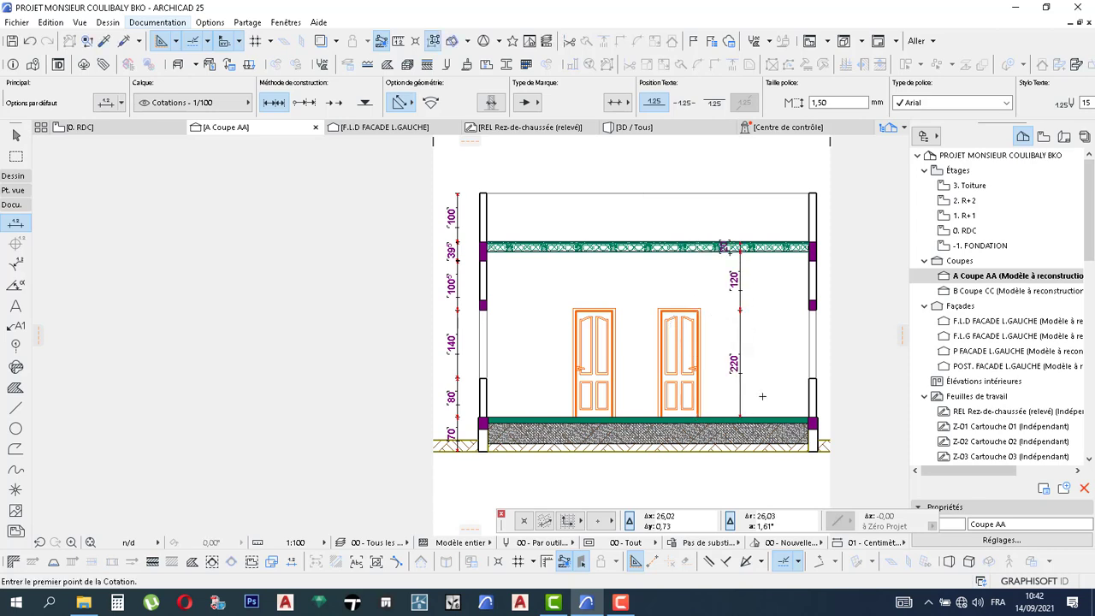
key(Escape)
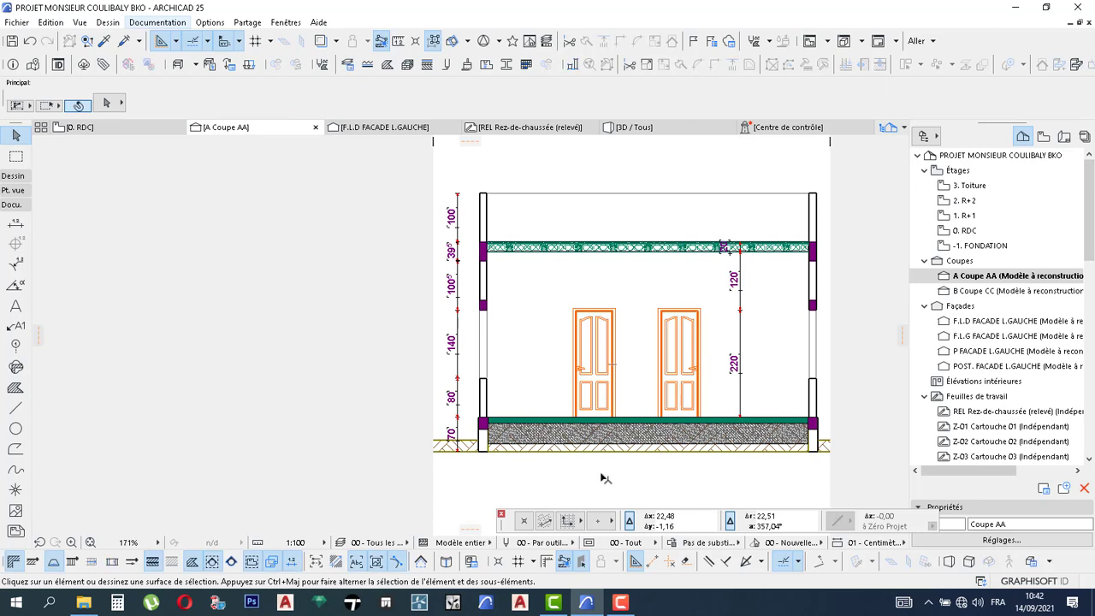
- Add the underlined title COUPE AA centred below the section
key(shift+t)
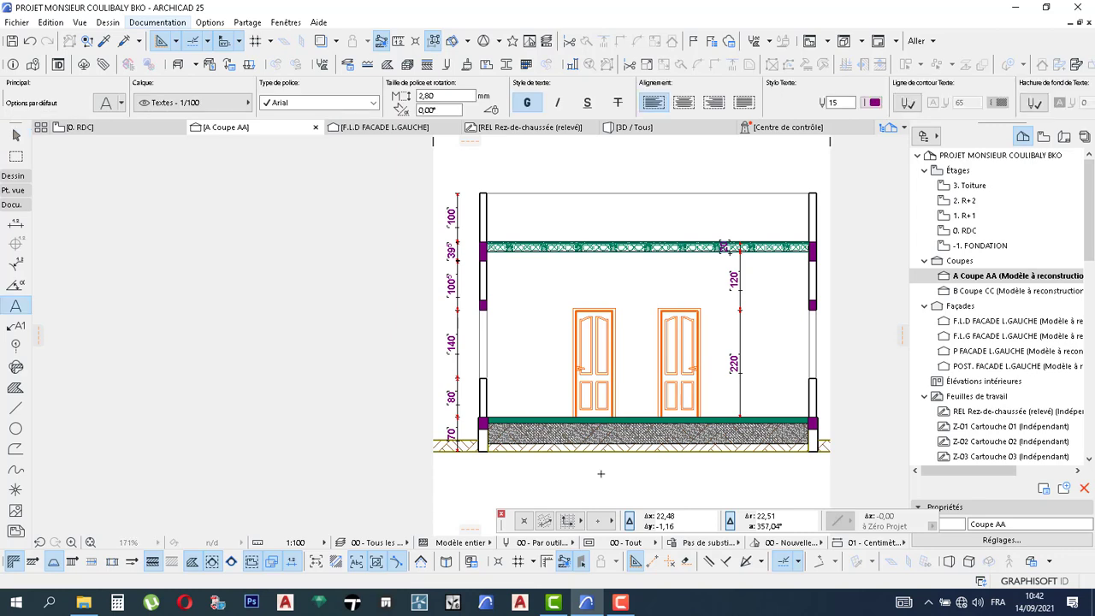
click(601, 473)
click(600, 474)
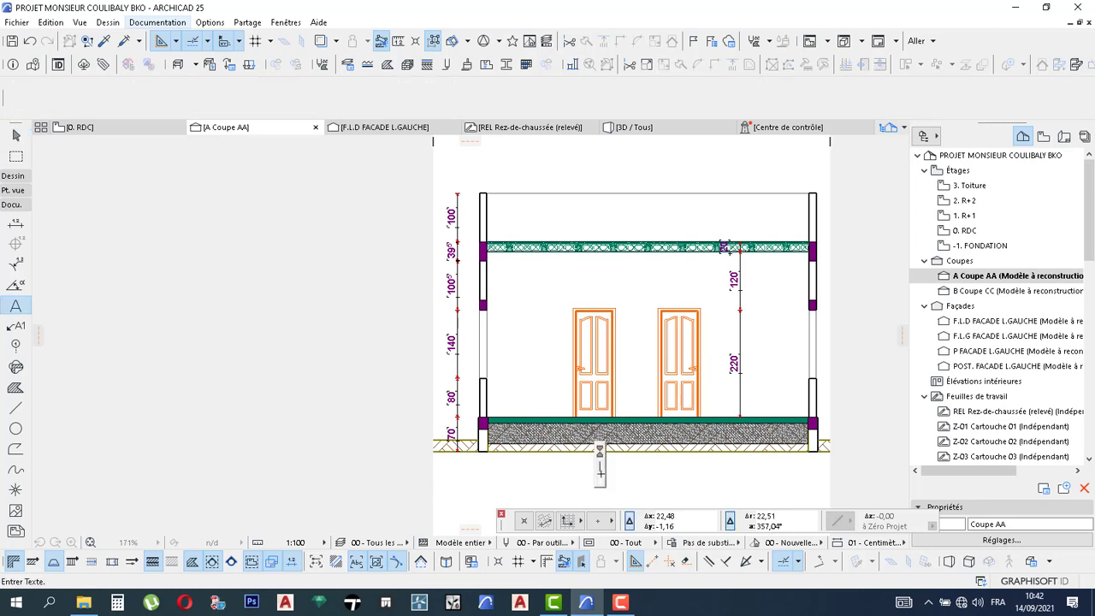
text(COU)
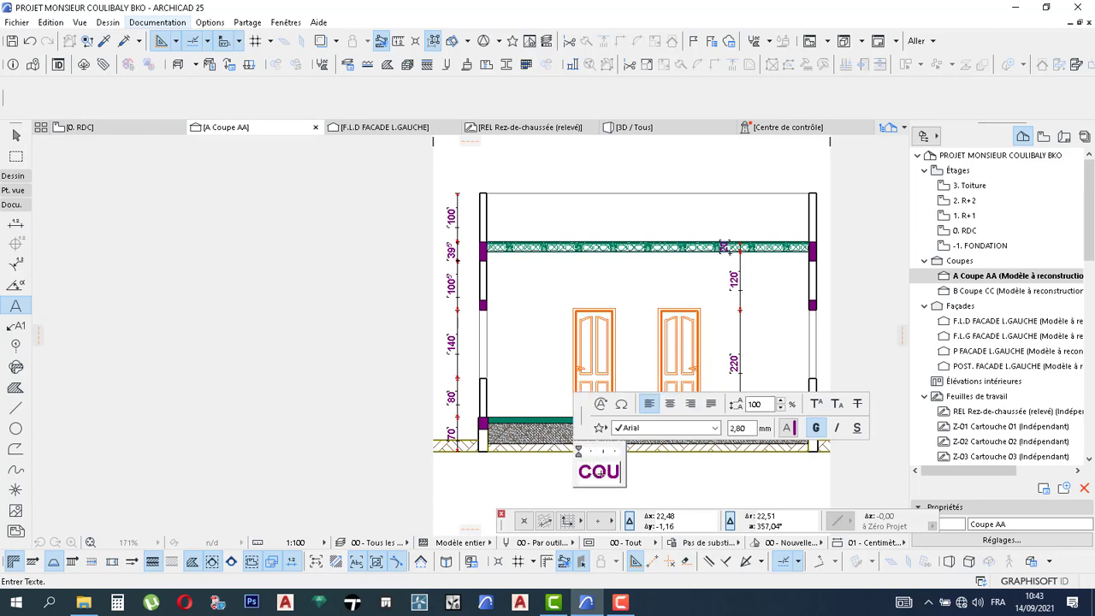
text(PE )
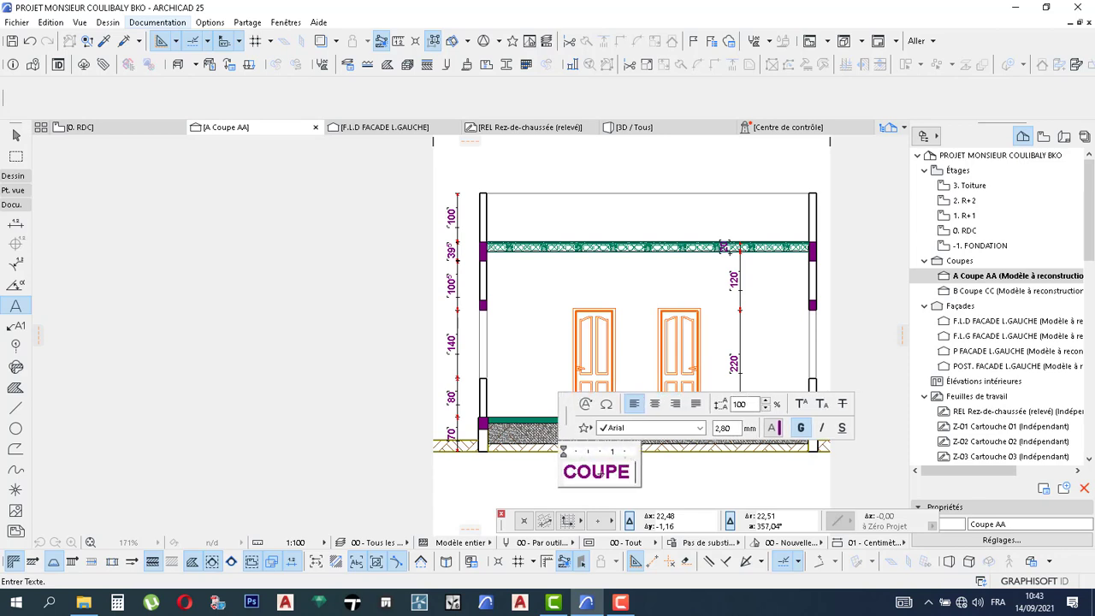
text(AA)
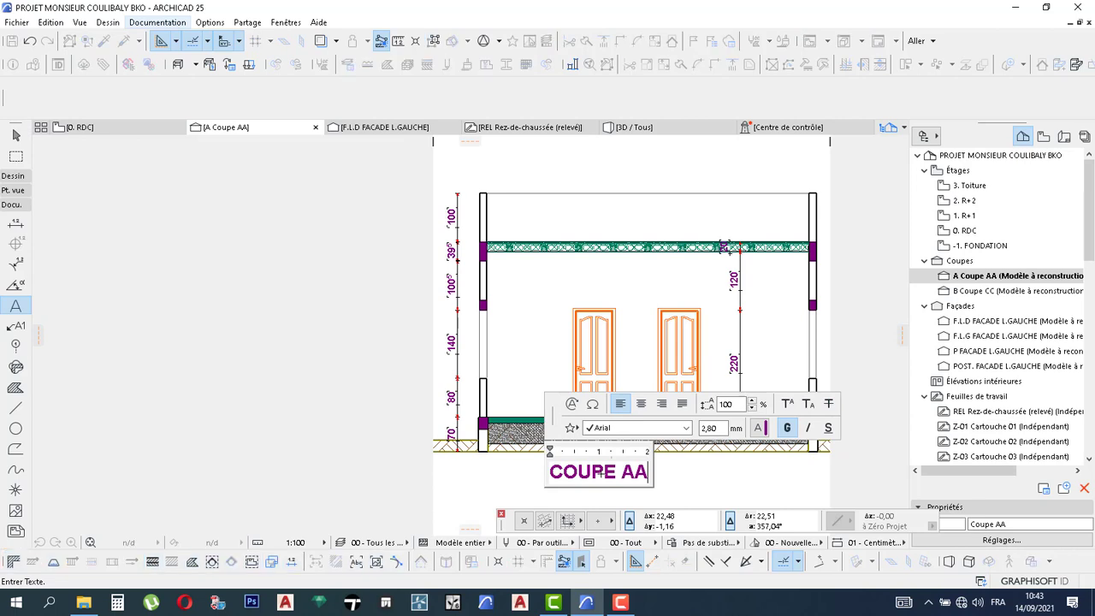
triple_click(603, 477)
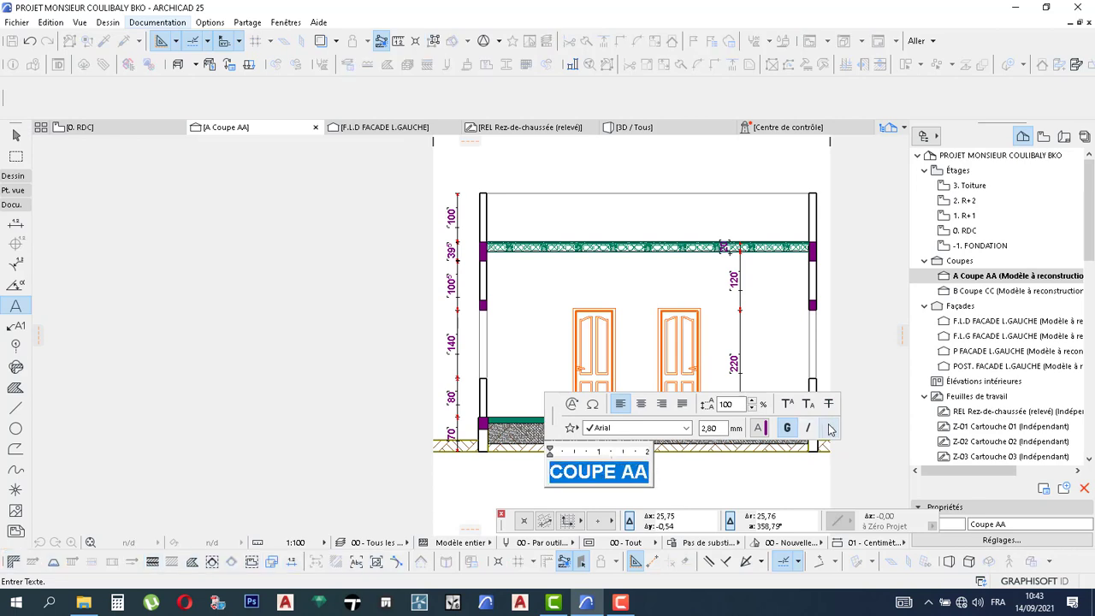
click(828, 428)
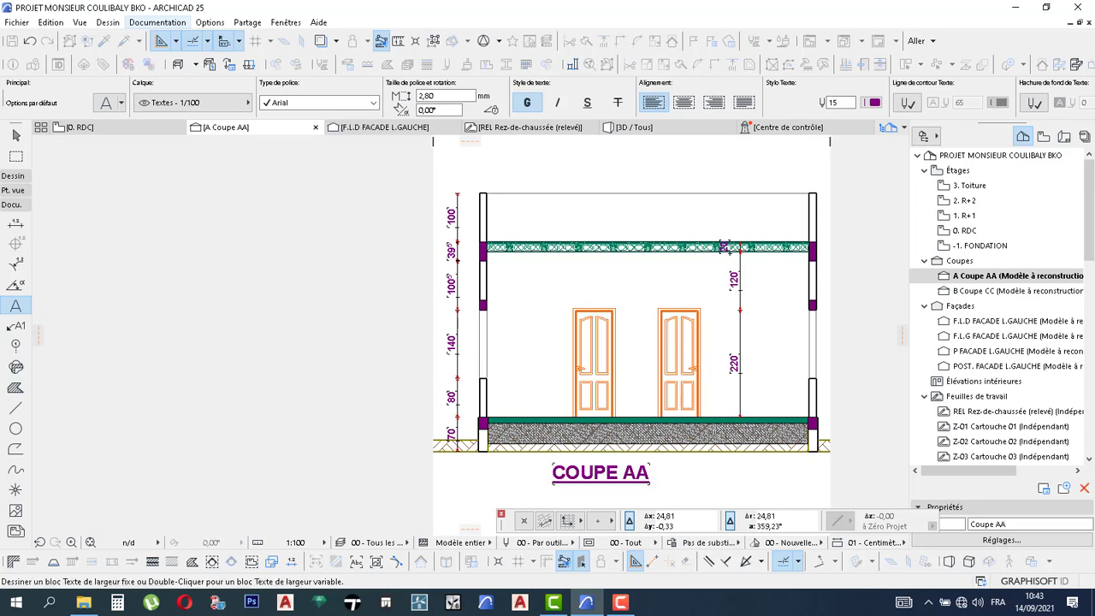
key(Escape)
key(m)
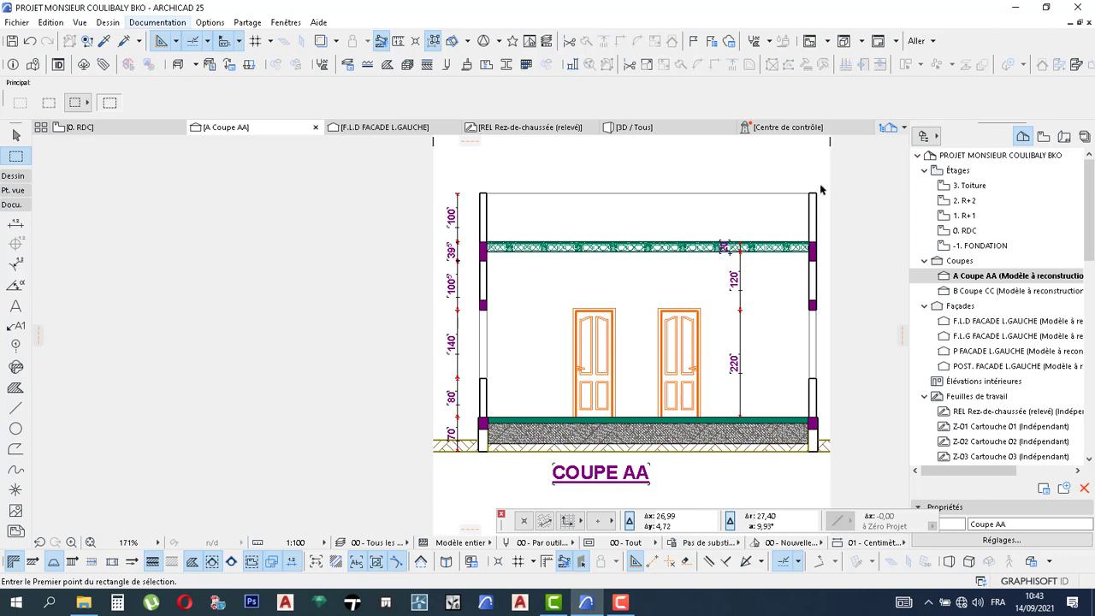
click(789, 173)
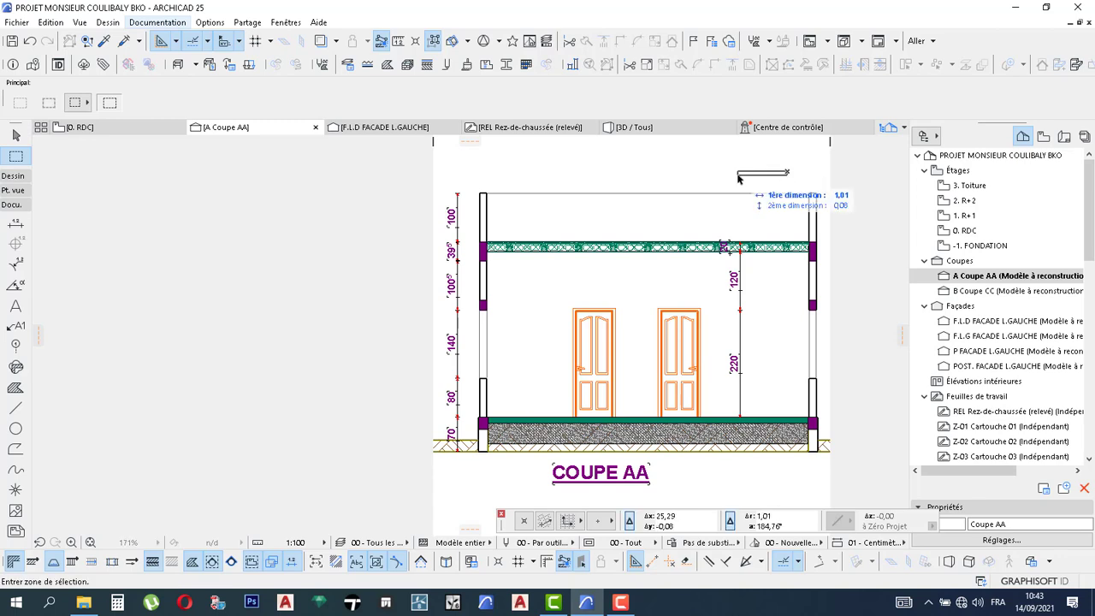
key(Escape)
key(Escape)
- Enclose the whole section with its dimensions and title in a rectangular marquee, and open the 2D document print settings
key(m)
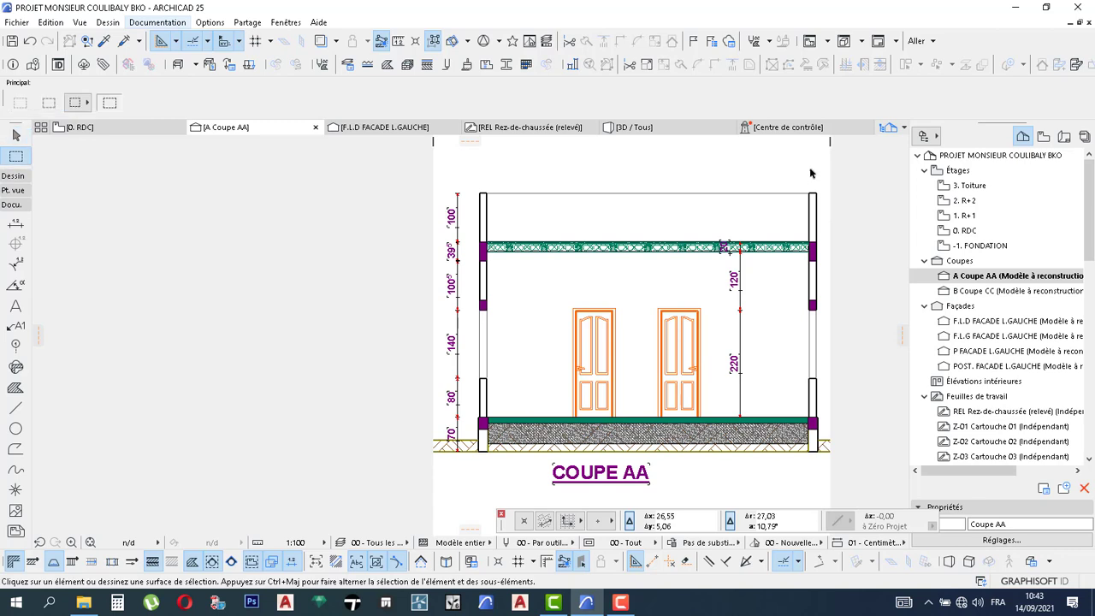
click(822, 172)
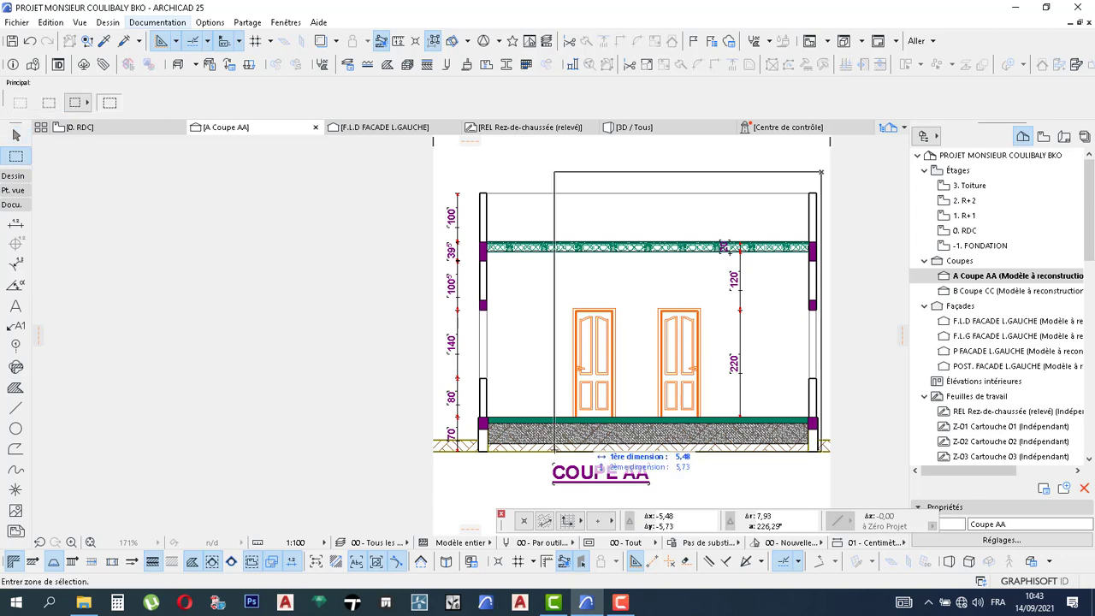
click(439, 495)
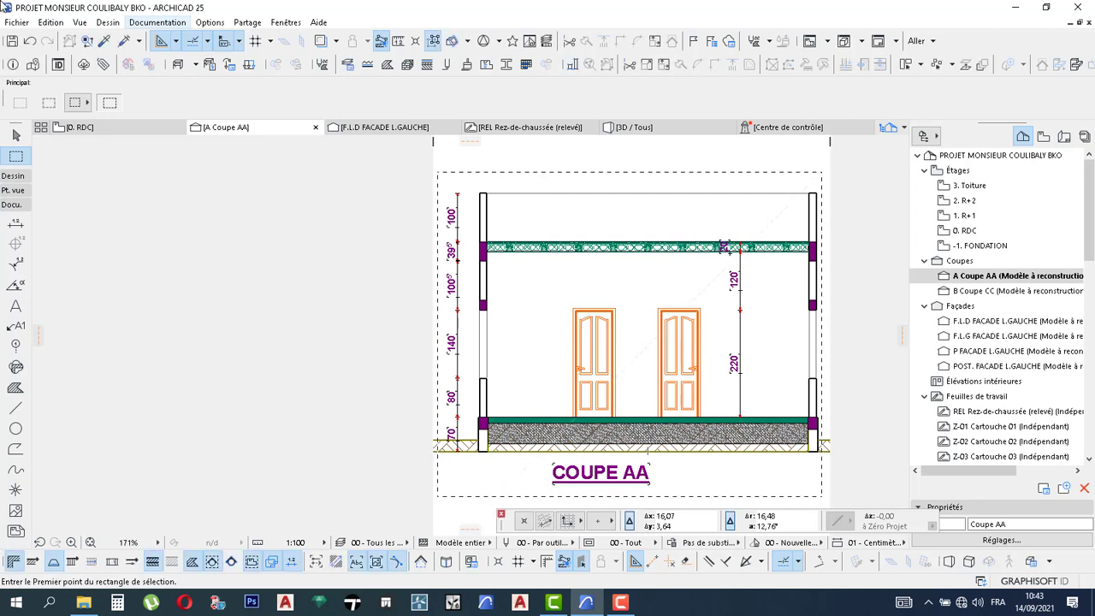
click(15, 23)
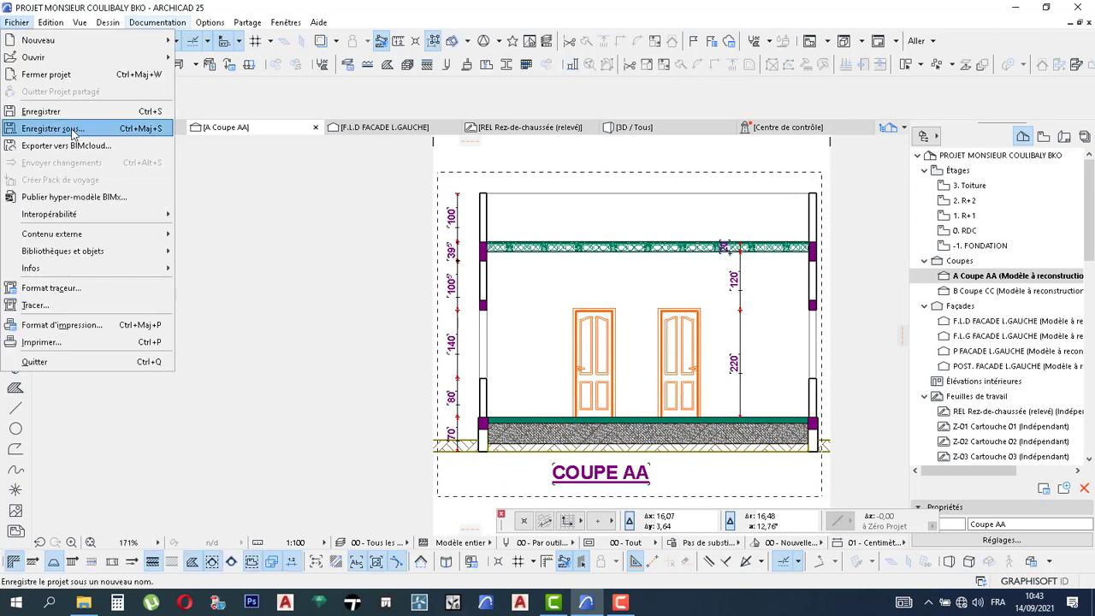
click(85, 343)
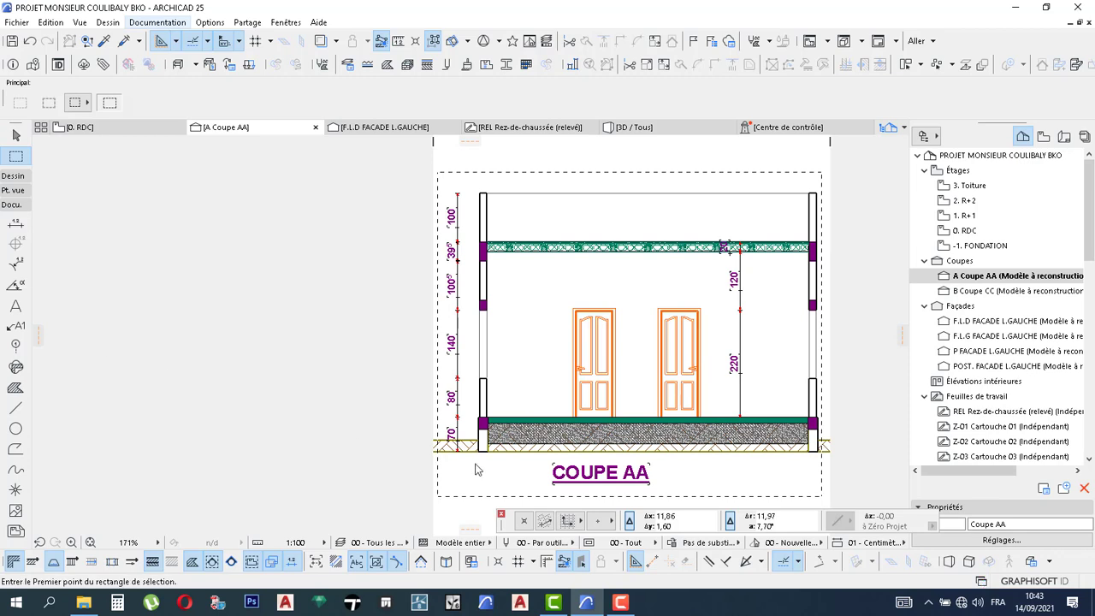
click(626, 608)
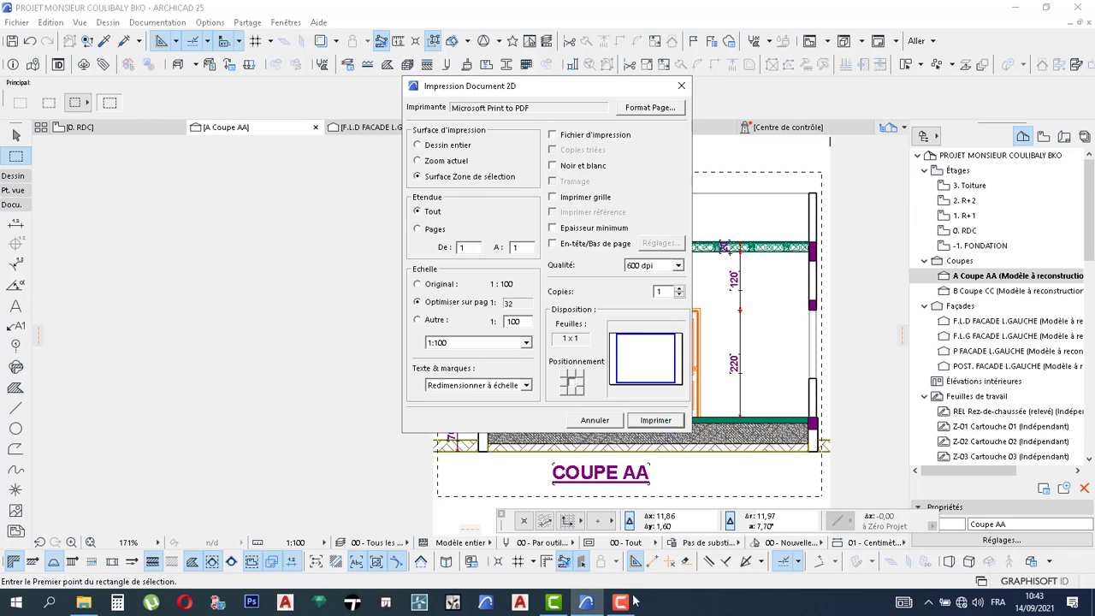
mouse_move(623, 605)
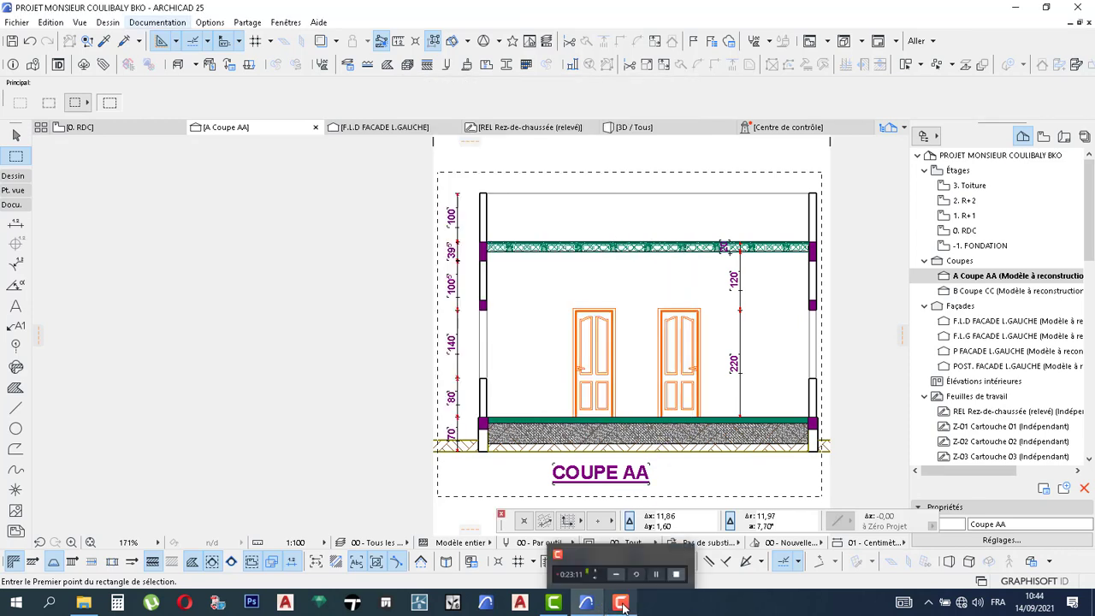